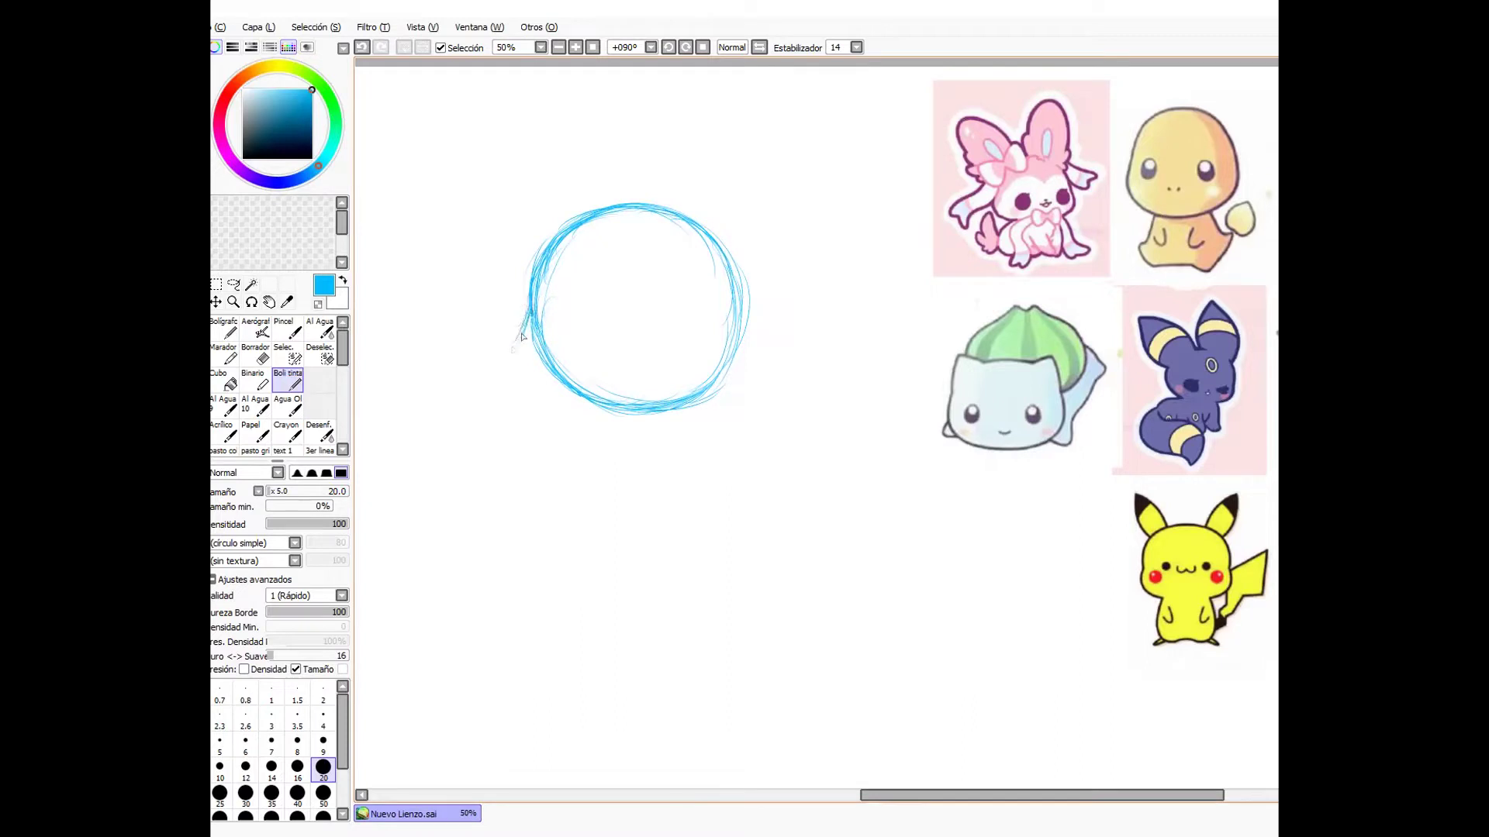
- Sketch the wide cheeks and rounded jaw in blue around the lower half of the head circle
{"action": "mouse_move", "coordinate": [549, 390]}
{"action": "left_mouse_down"}
{"action": "mouse_move", "coordinate": [682, 453]}
{"action": "mouse_move", "coordinate": [726, 417]}
{"action": "mouse_move", "coordinate": [721, 281]}
{"action": "left_mouse_up"}
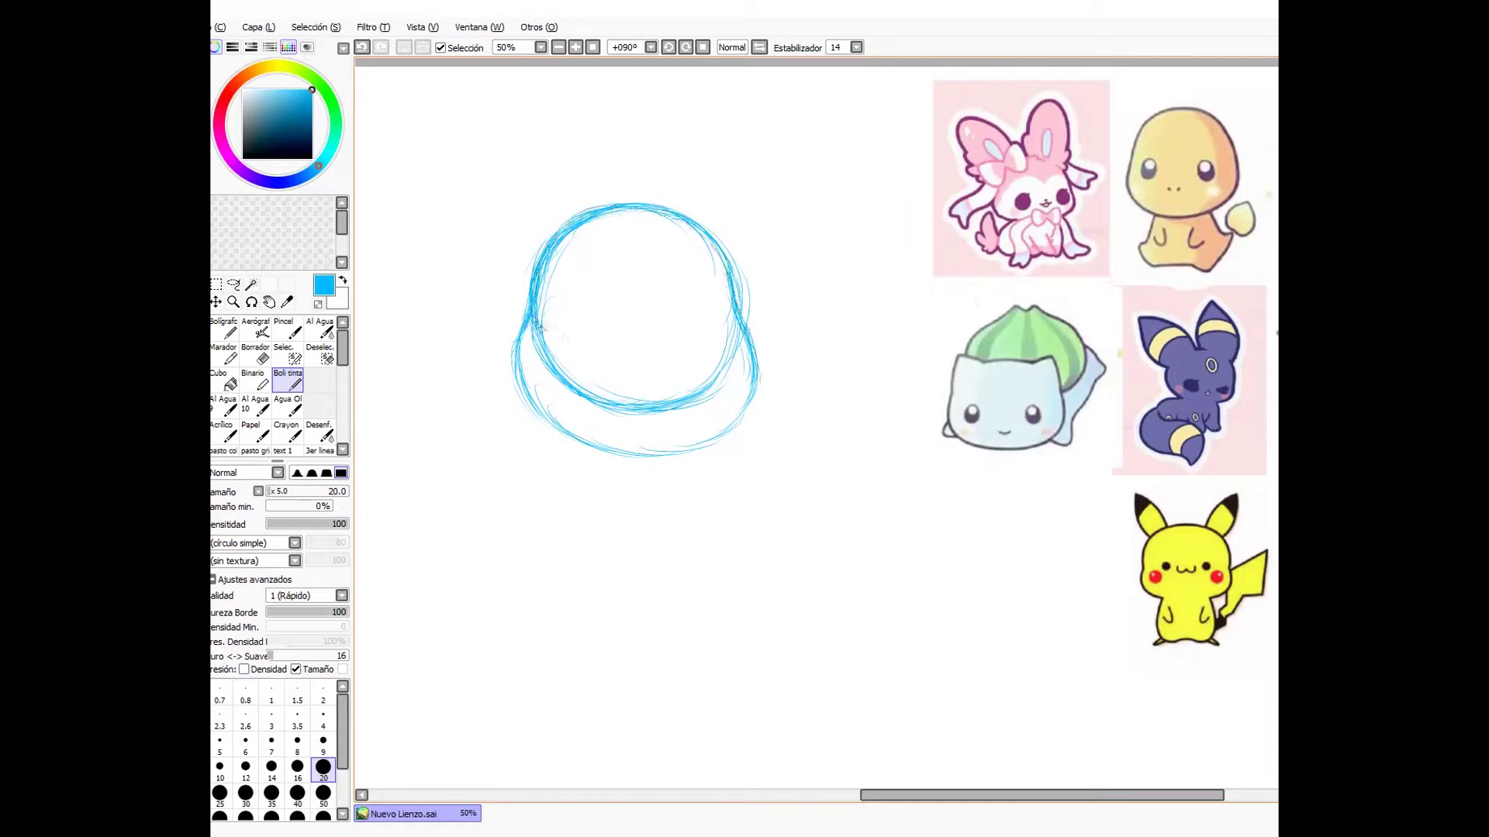
{"action": "mouse_move", "coordinate": [543, 403]}
{"action": "left_mouse_down"}
{"action": "mouse_move", "coordinate": [667, 457]}
{"action": "mouse_move", "coordinate": [741, 416]}
{"action": "left_mouse_up"}
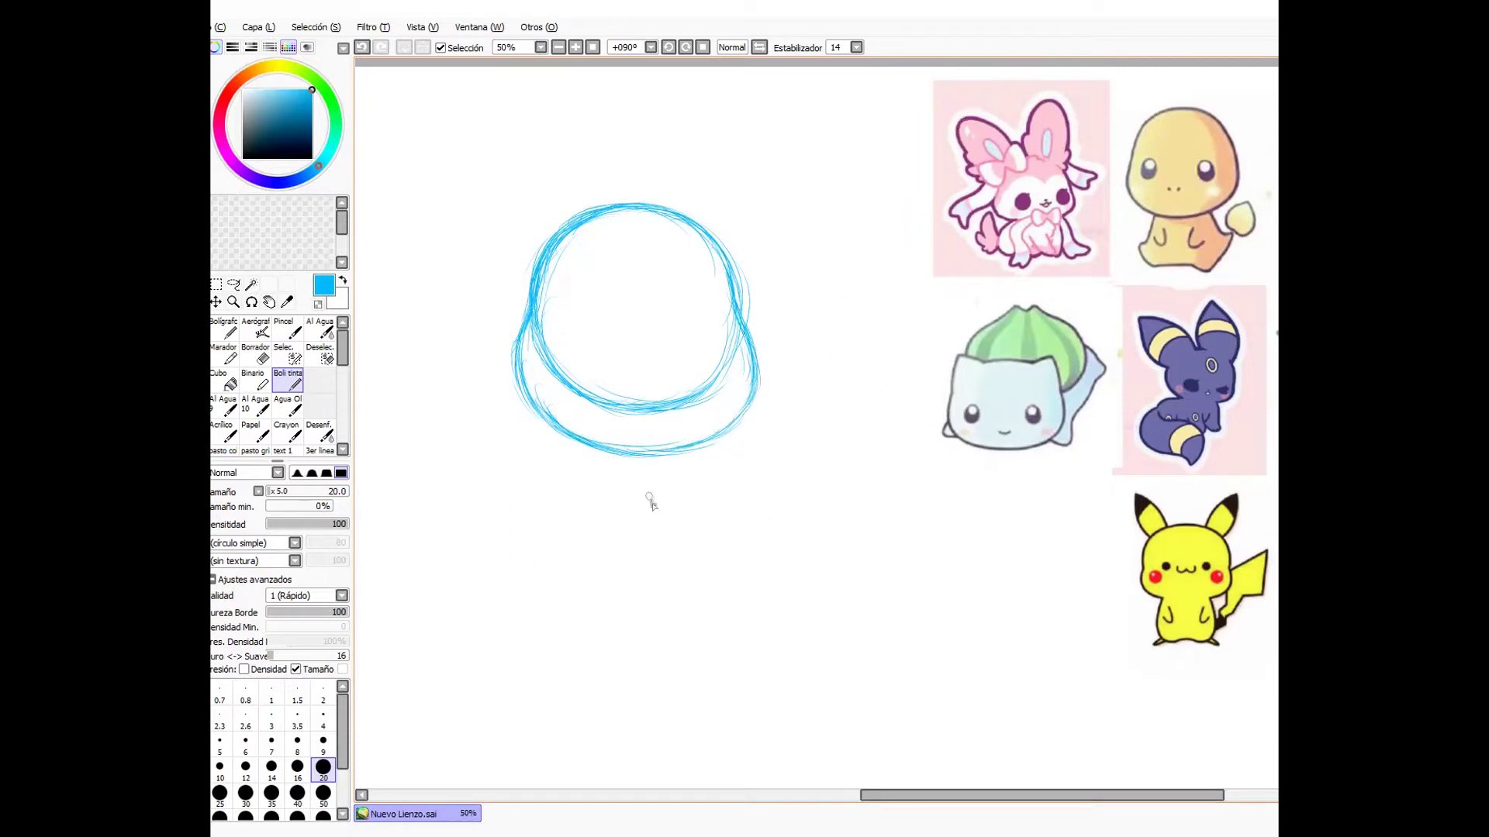
- Sketch a small rounded body beneath the head, with two short arms and an oval foot on each side
{"action": "mouse_move", "coordinate": [597, 462]}
{"action": "left_mouse_down"}
{"action": "mouse_move", "coordinate": [578, 512]}
{"action": "mouse_move", "coordinate": [597, 546]}
{"action": "mouse_move", "coordinate": [690, 550]}
{"action": "mouse_move", "coordinate": [677, 455]}
{"action": "left_mouse_up"}
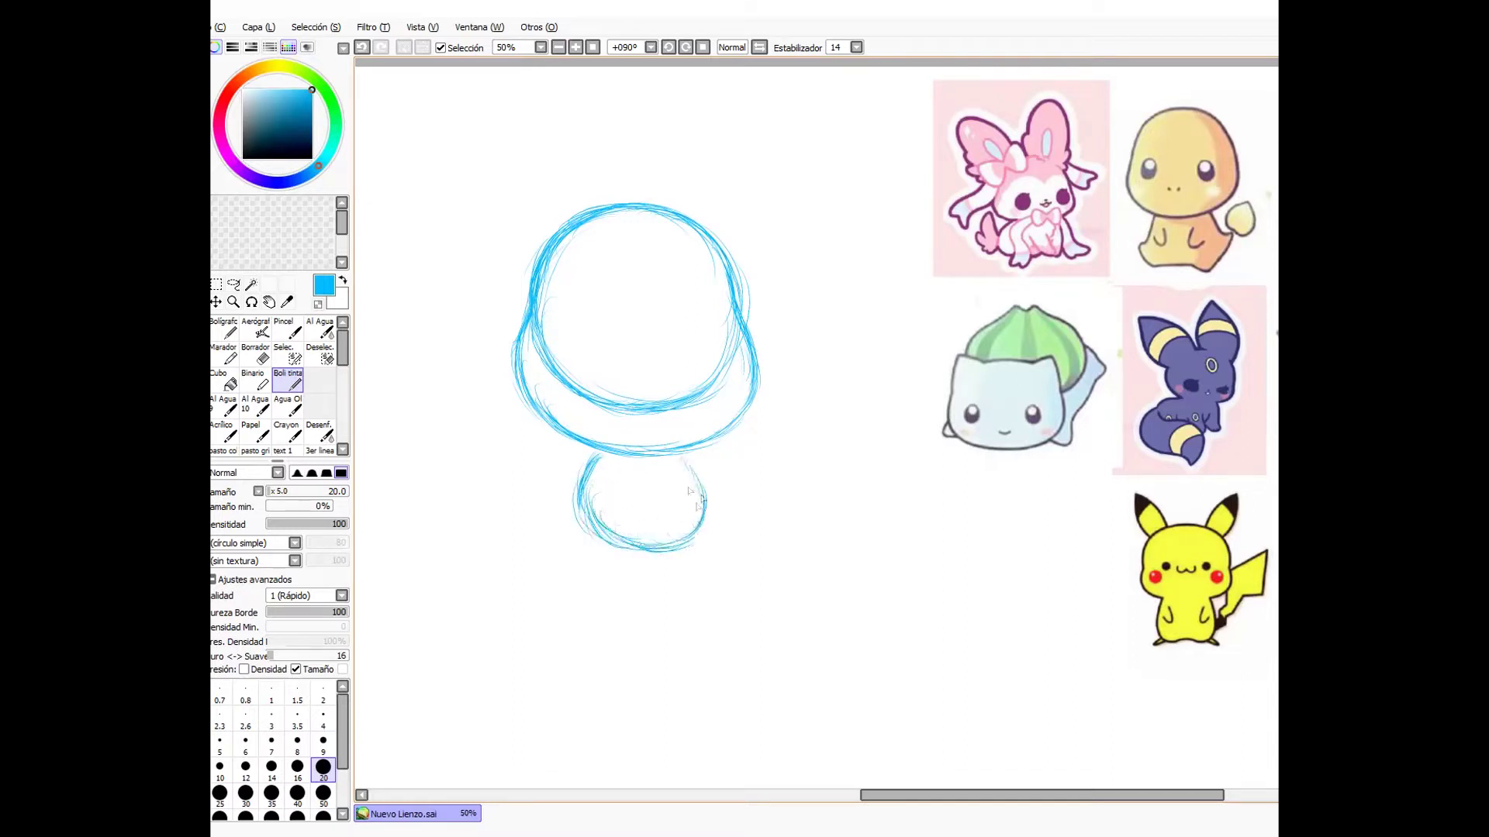
{"action": "left_click_drag", "start_coordinate": [600, 529], "coordinate": [692, 543]}
{"action": "left_click_drag", "start_coordinate": [682, 459], "coordinate": [699, 489]}
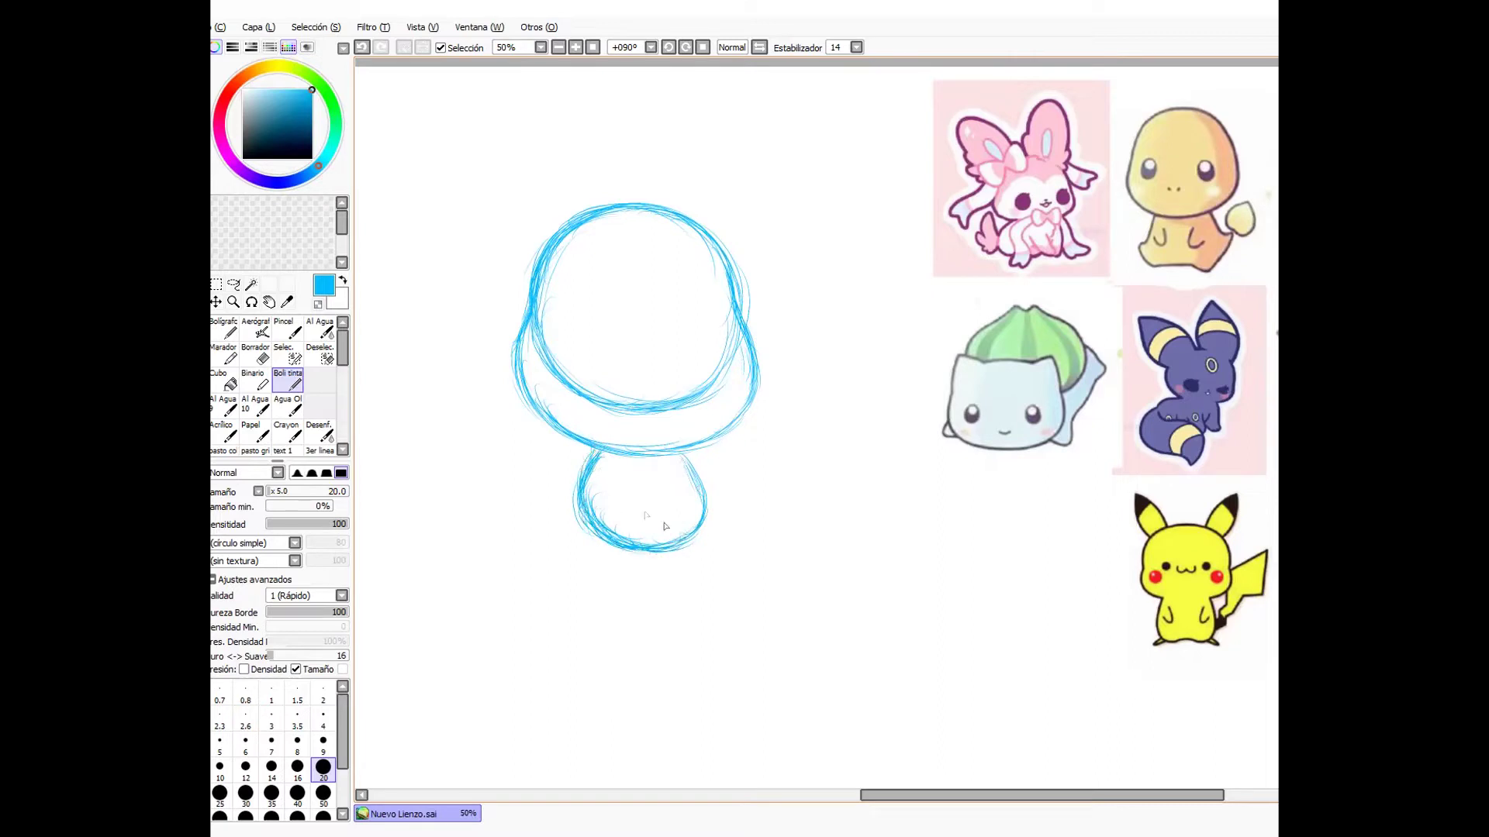
{"action": "mouse_move", "coordinate": [576, 532]}
{"action": "left_mouse_down"}
{"action": "mouse_move", "coordinate": [547, 477]}
{"action": "mouse_move", "coordinate": [577, 543]}
{"action": "left_mouse_up"}
{"action": "mouse_move", "coordinate": [694, 512]}
{"action": "left_mouse_down"}
{"action": "mouse_move", "coordinate": [741, 526]}
{"action": "mouse_move", "coordinate": [751, 496]}
{"action": "mouse_move", "coordinate": [716, 477]}
{"action": "mouse_move", "coordinate": [690, 543]}
{"action": "left_mouse_up"}
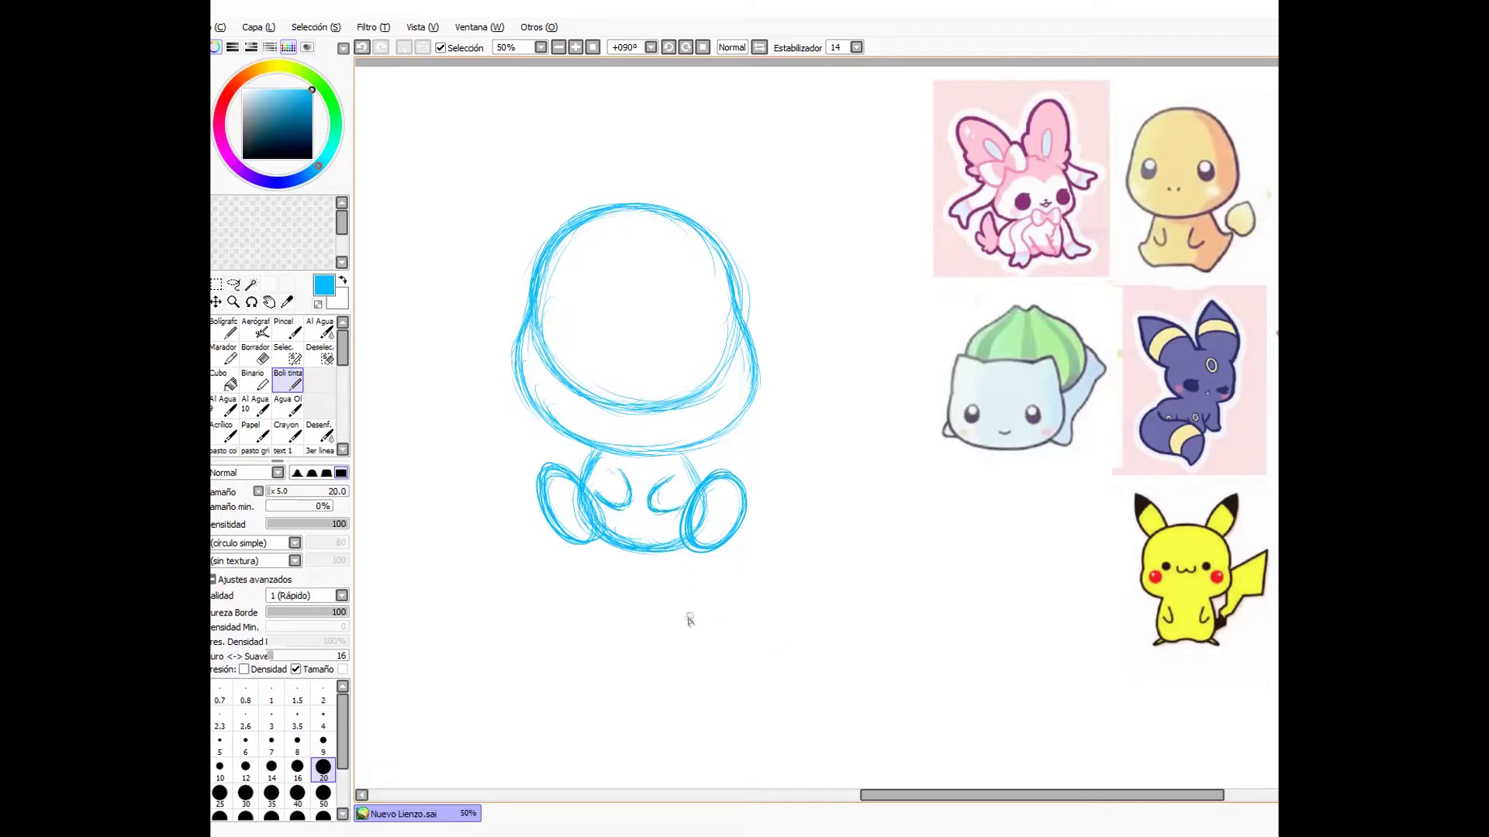
- Select the whole blue sketch with a rectangle and transform it, enlarging it and shifting it lower on the canvas
{"action": "left_click", "coordinate": [217, 285]}
{"action": "left_click_drag", "start_coordinate": [485, 160], "coordinate": [785, 592]}
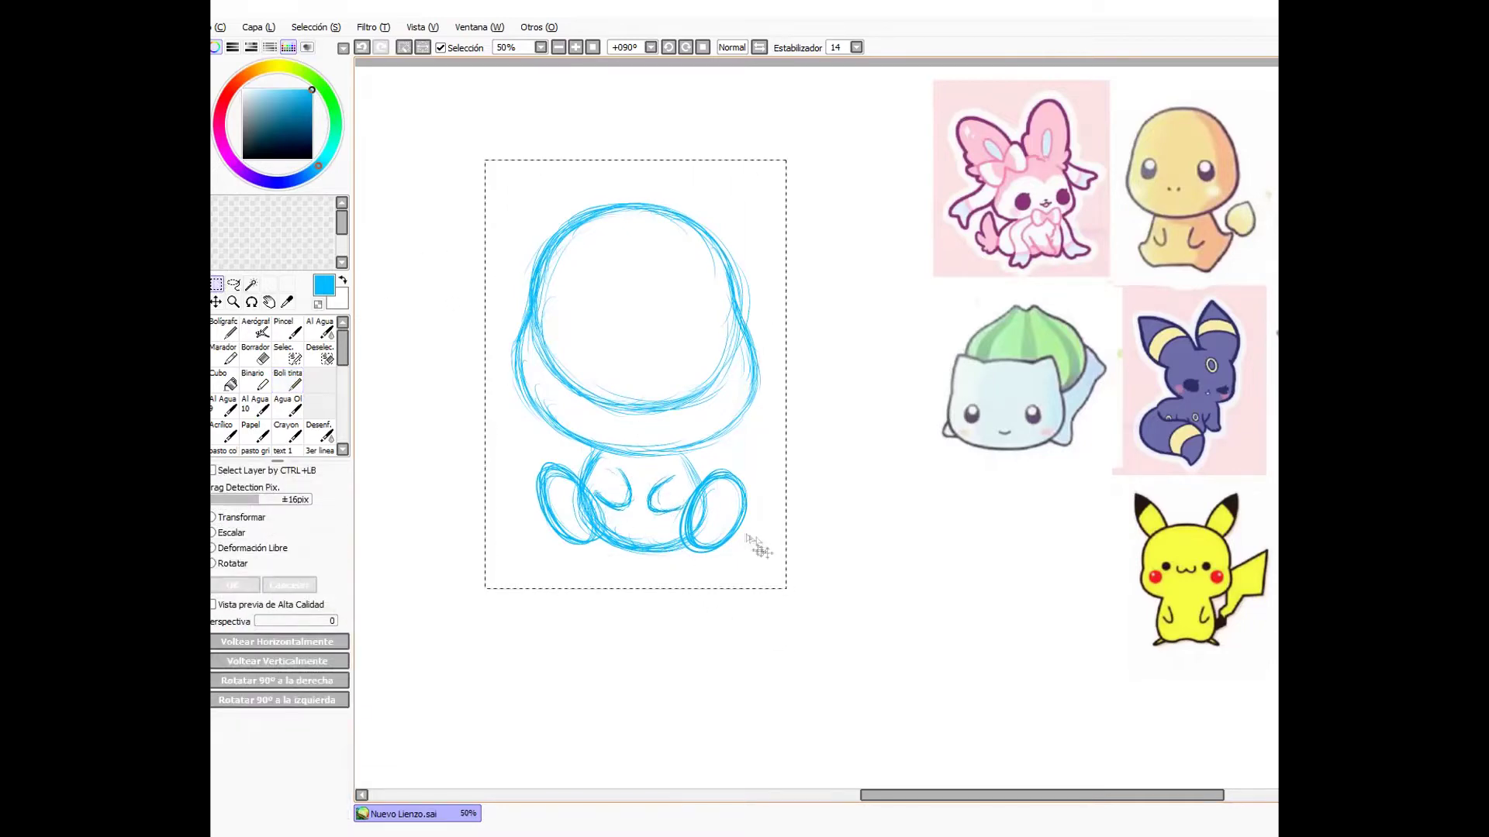
{"action": "key", "text": "ctrl+t"}
{"action": "left_click_drag", "start_coordinate": [667, 411], "coordinate": [679, 546]}
{"action": "left_click_drag", "start_coordinate": [525, 335], "coordinate": [432, 240]}
{"action": "key", "text": "Return"}
- Reinforce the body sides and sketch a curved, pointed tail beside the right foot with a flame at its tip
{"action": "key", "text": "n"}
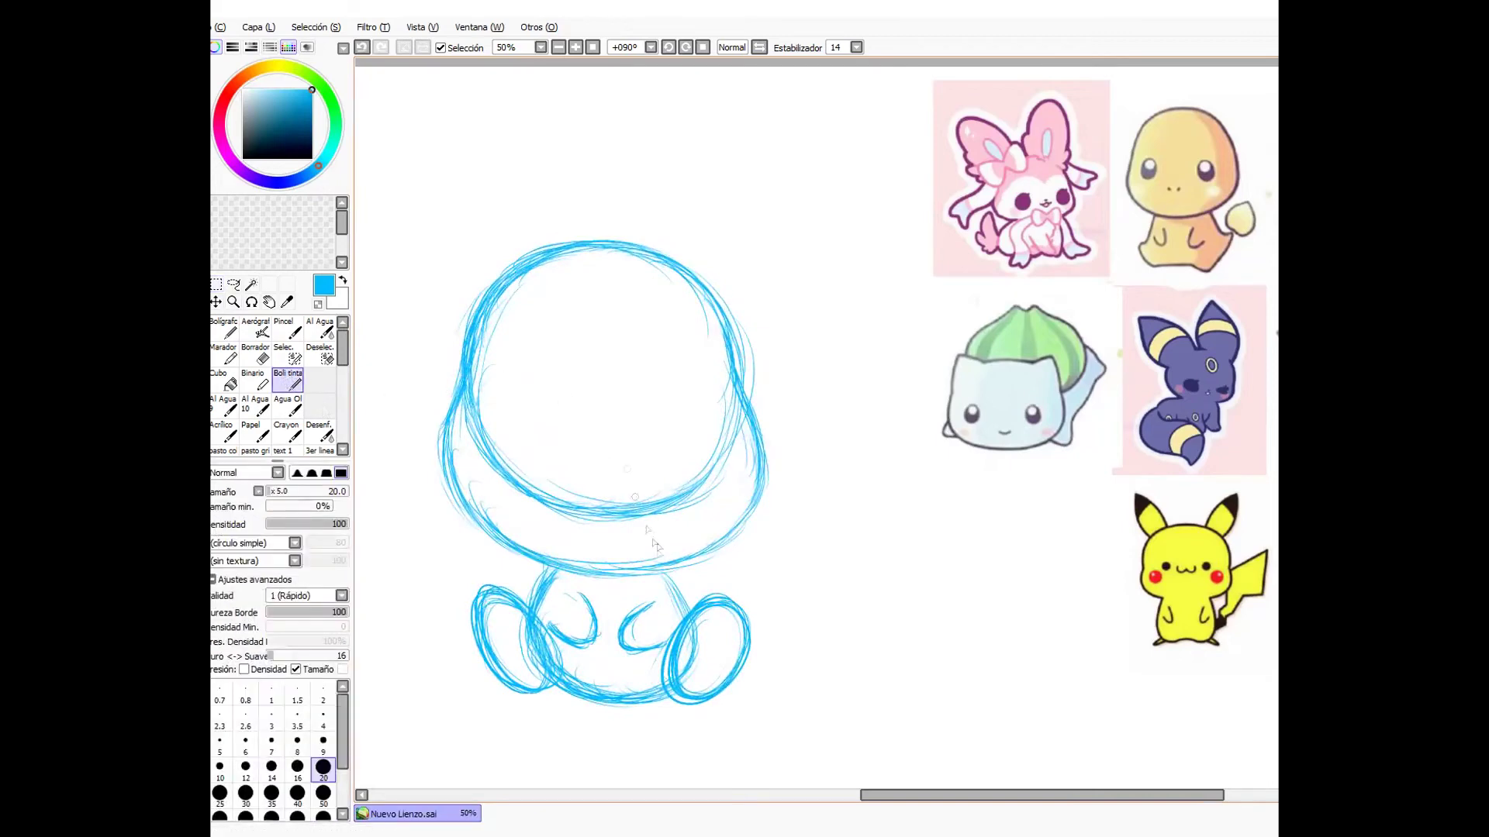
{"action": "left_click_drag", "start_coordinate": [553, 570], "coordinate": [531, 603]}
{"action": "left_click_drag", "start_coordinate": [753, 626], "coordinate": [790, 586]}
{"action": "left_click_drag", "start_coordinate": [756, 674], "coordinate": [791, 576]}
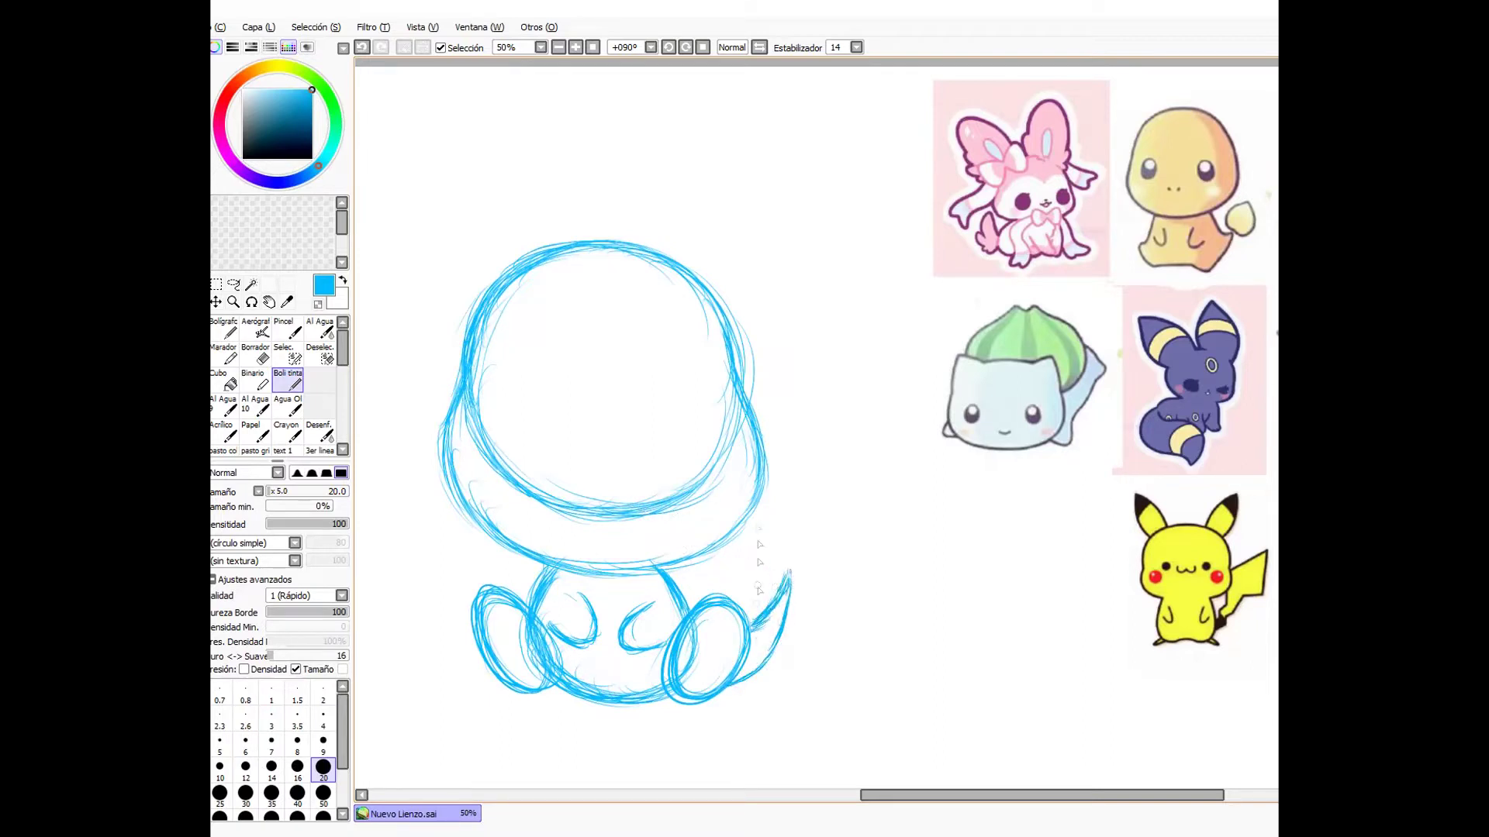
{"action": "mouse_move", "coordinate": [790, 540]}
{"action": "left_mouse_down"}
{"action": "mouse_move", "coordinate": [808, 515]}
{"action": "mouse_move", "coordinate": [803, 586]}
{"action": "left_mouse_up"}
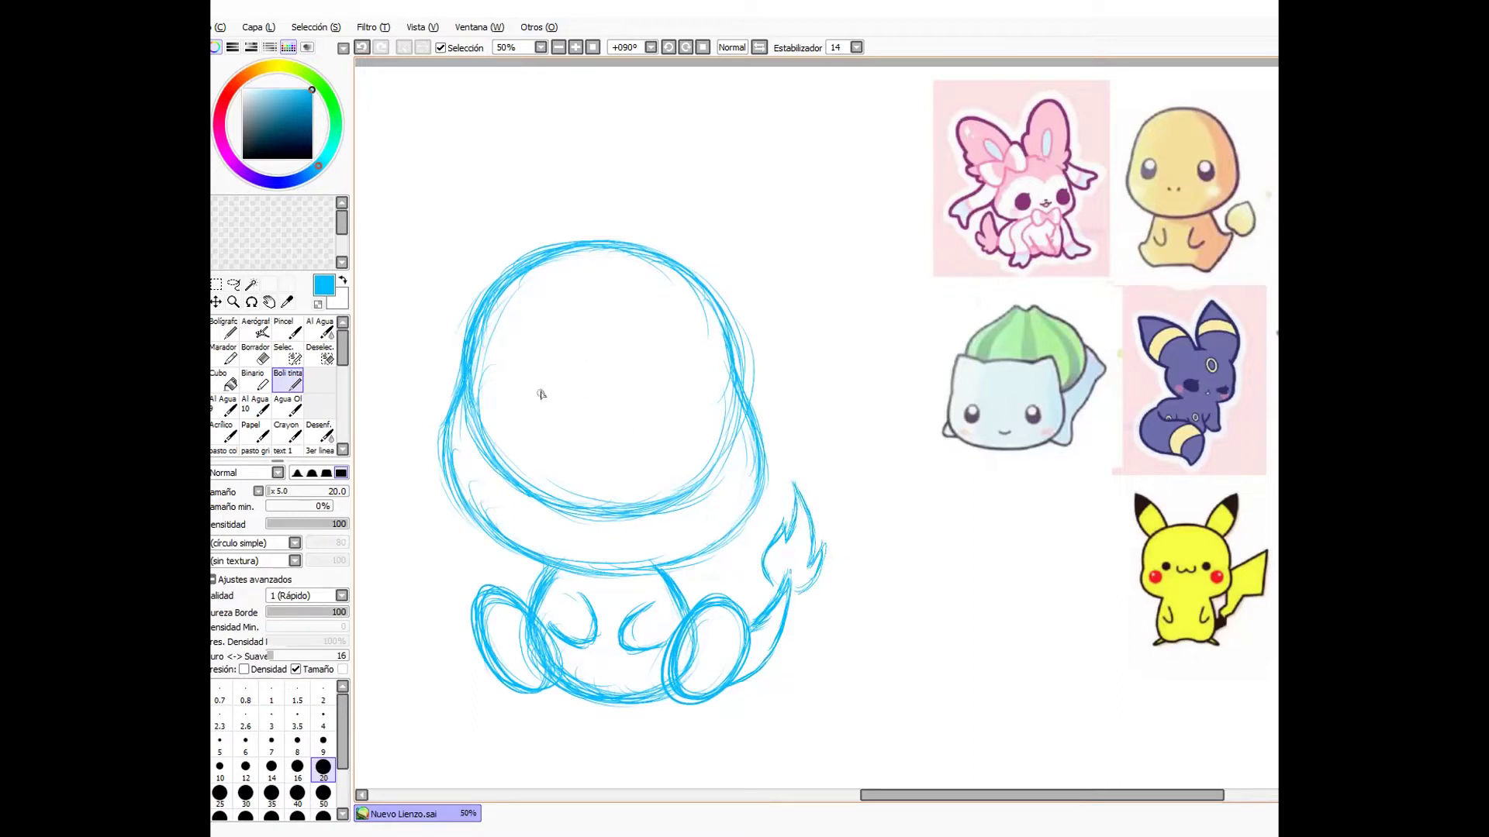
- Sketch two round eyes and two nostrils on the face, and erase the construction circle lines inside the head
{"action": "mouse_move", "coordinate": [503, 417]}
{"action": "left_mouse_down"}
{"action": "mouse_move", "coordinate": [535, 391]}
{"action": "mouse_move", "coordinate": [544, 423]}
{"action": "left_mouse_up"}
{"action": "mouse_move", "coordinate": [684, 405]}
{"action": "left_mouse_down"}
{"action": "mouse_move", "coordinate": [701, 440]}
{"action": "mouse_move", "coordinate": [704, 414]}
{"action": "left_mouse_up"}
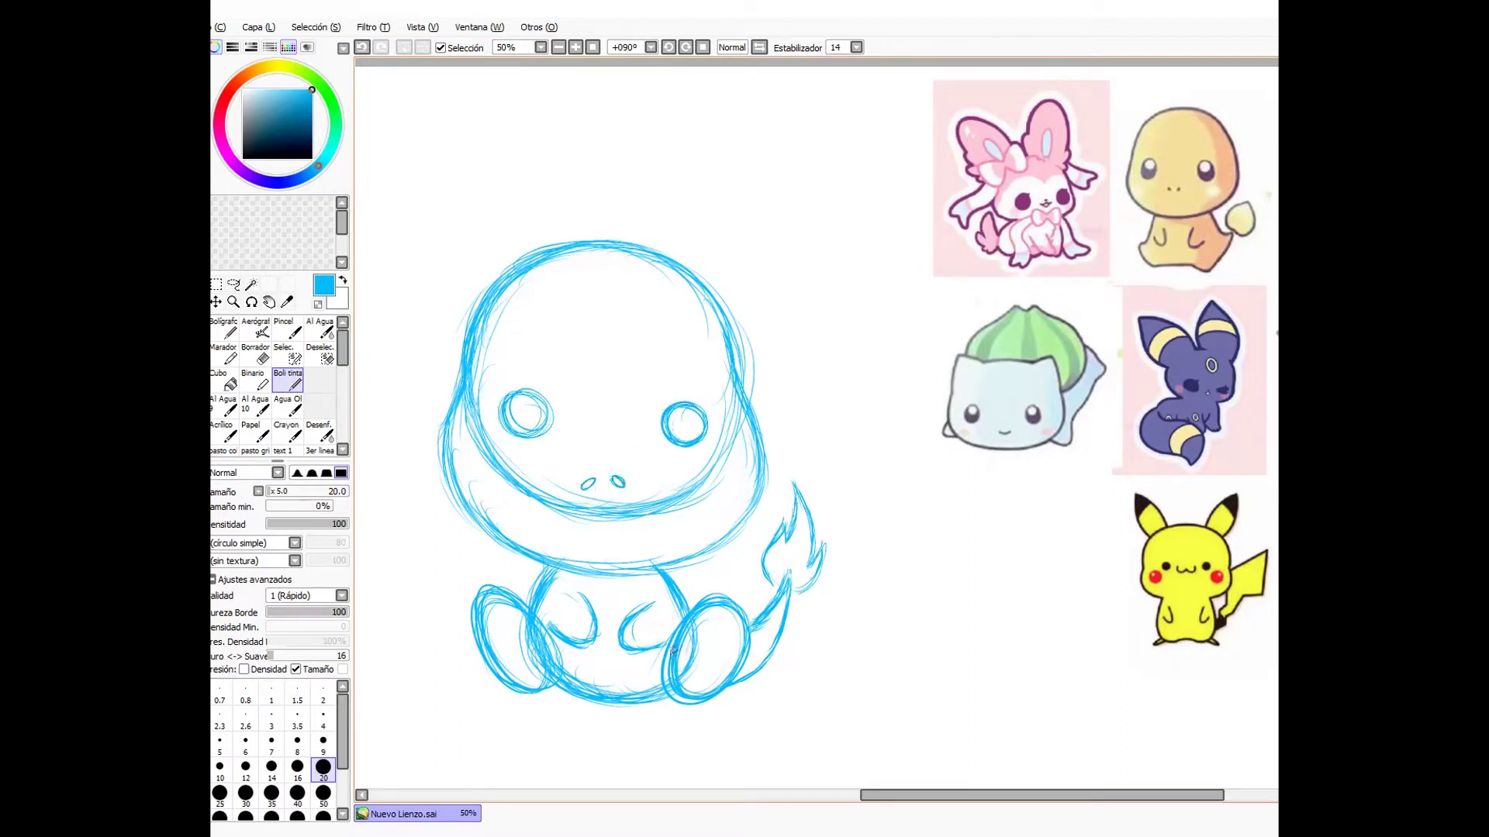
{"action": "key", "text": "e"}
{"action": "left_click_drag", "start_coordinate": [552, 452], "coordinate": [627, 452]}
{"action": "mouse_move", "coordinate": [471, 373]}
{"action": "left_mouse_down"}
{"action": "mouse_move", "coordinate": [483, 431]}
{"action": "mouse_move", "coordinate": [474, 380]}
{"action": "left_mouse_up"}
{"action": "mouse_move", "coordinate": [475, 380]}
{"action": "left_mouse_down"}
{"action": "mouse_move", "coordinate": [505, 304]}
{"action": "mouse_move", "coordinate": [474, 380]}
{"action": "left_mouse_up"}
{"action": "mouse_move", "coordinate": [487, 444]}
{"action": "left_mouse_down"}
{"action": "mouse_move", "coordinate": [523, 490]}
{"action": "mouse_move", "coordinate": [598, 505]}
{"action": "mouse_move", "coordinate": [697, 476]}
{"action": "mouse_move", "coordinate": [746, 345]}
{"action": "mouse_move", "coordinate": [702, 272]}
{"action": "left_mouse_up"}
{"action": "left_click_drag", "start_coordinate": [569, 491], "coordinate": [596, 502]}
{"action": "mouse_move", "coordinate": [482, 441]}
{"action": "left_mouse_down"}
{"action": "mouse_move", "coordinate": [581, 541]}
{"action": "mouse_move", "coordinate": [721, 504]}
{"action": "left_mouse_up"}
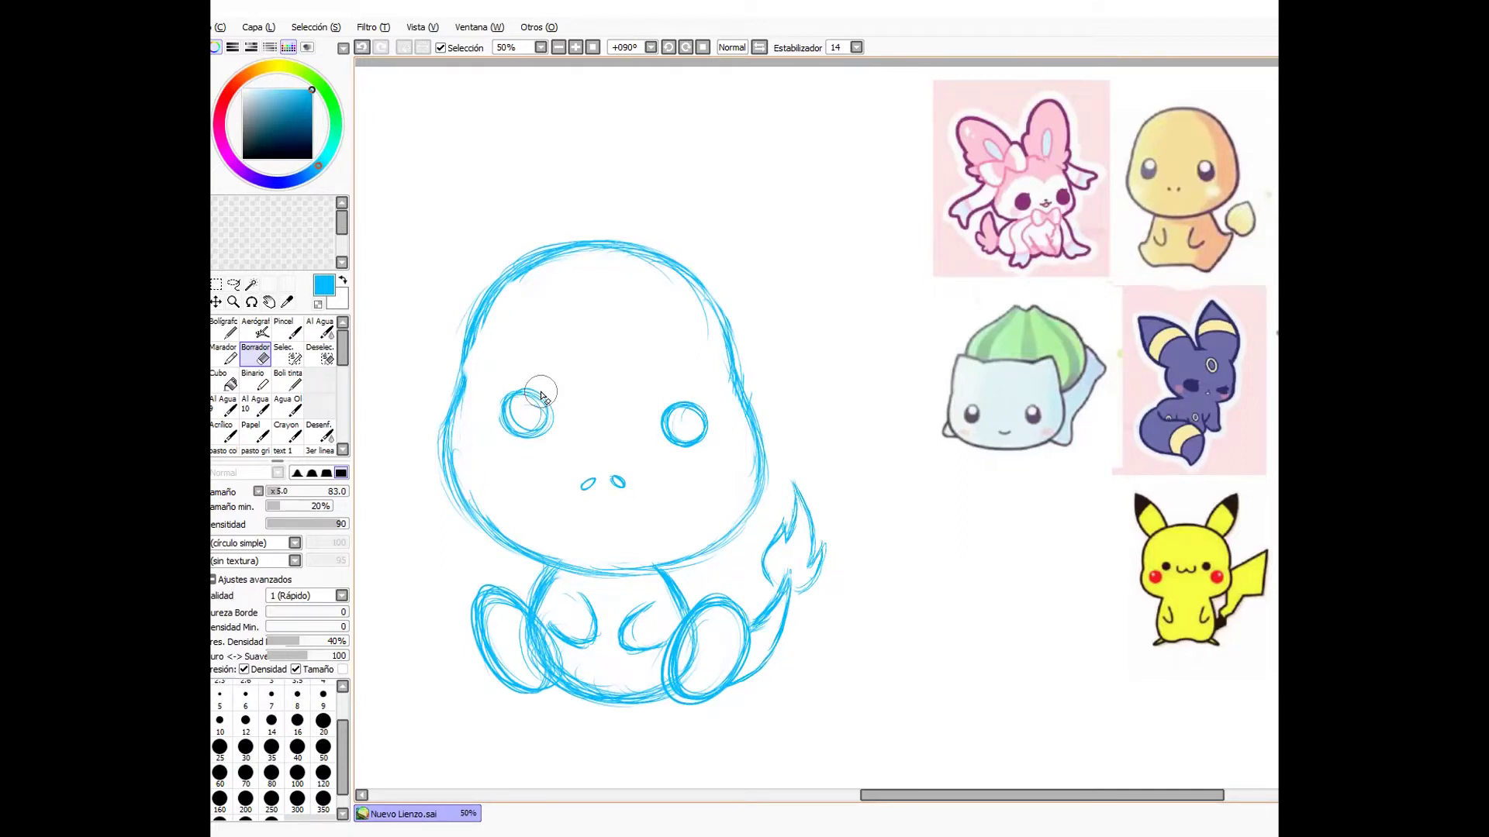
- Switch to the ink pen and set its colour to black
{"action": "left_click", "coordinate": [288, 380]}
{"action": "left_click", "coordinate": [243, 158]}
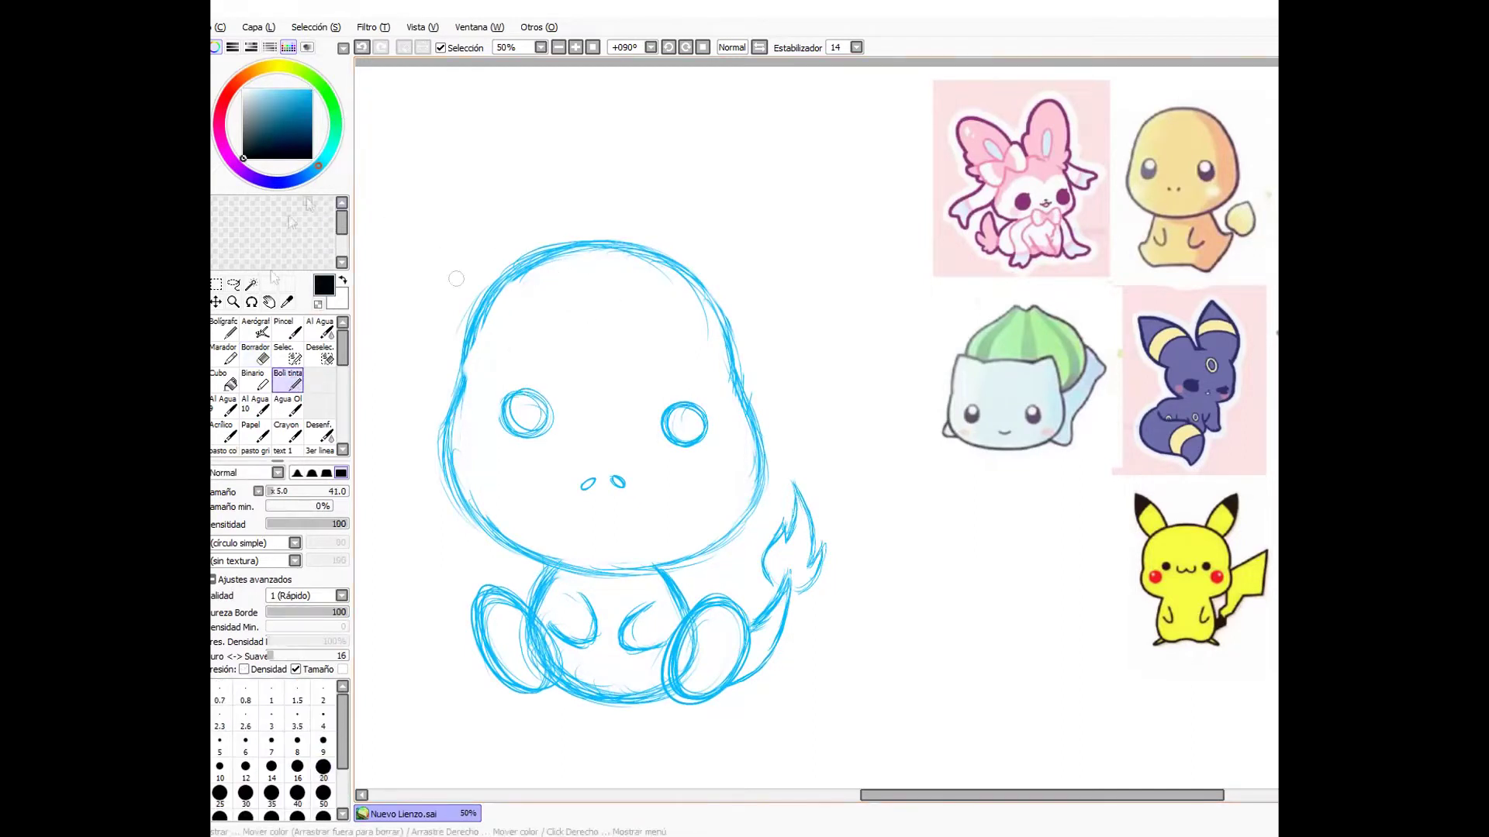
{"action": "mouse_move", "coordinate": [465, 358]}
{"action": "left_mouse_down"}
{"action": "mouse_move", "coordinate": [621, 240]}
{"action": "mouse_move", "coordinate": [722, 341]}
{"action": "mouse_move", "coordinate": [730, 379]}
{"action": "mouse_move", "coordinate": [447, 478]}
{"action": "mouse_move", "coordinate": [652, 566]}
{"action": "left_mouse_up"}
{"action": "key", "text": "ctrl+z"}
{"action": "key", "text": "ctrl+z"}
- Erase the body lines that overlap the inside of both feet and return to the ink pen
{"action": "left_click", "coordinate": [260, 355]}
{"action": "mouse_move", "coordinate": [535, 676]}
{"action": "left_mouse_down"}
{"action": "mouse_move", "coordinate": [521, 636]}
{"action": "mouse_move", "coordinate": [524, 667]}
{"action": "left_mouse_up"}
{"action": "mouse_move", "coordinate": [686, 636]}
{"action": "left_mouse_down"}
{"action": "mouse_move", "coordinate": [704, 698]}
{"action": "mouse_move", "coordinate": [745, 714]}
{"action": "left_mouse_up"}
{"action": "left_click", "coordinate": [289, 382]}
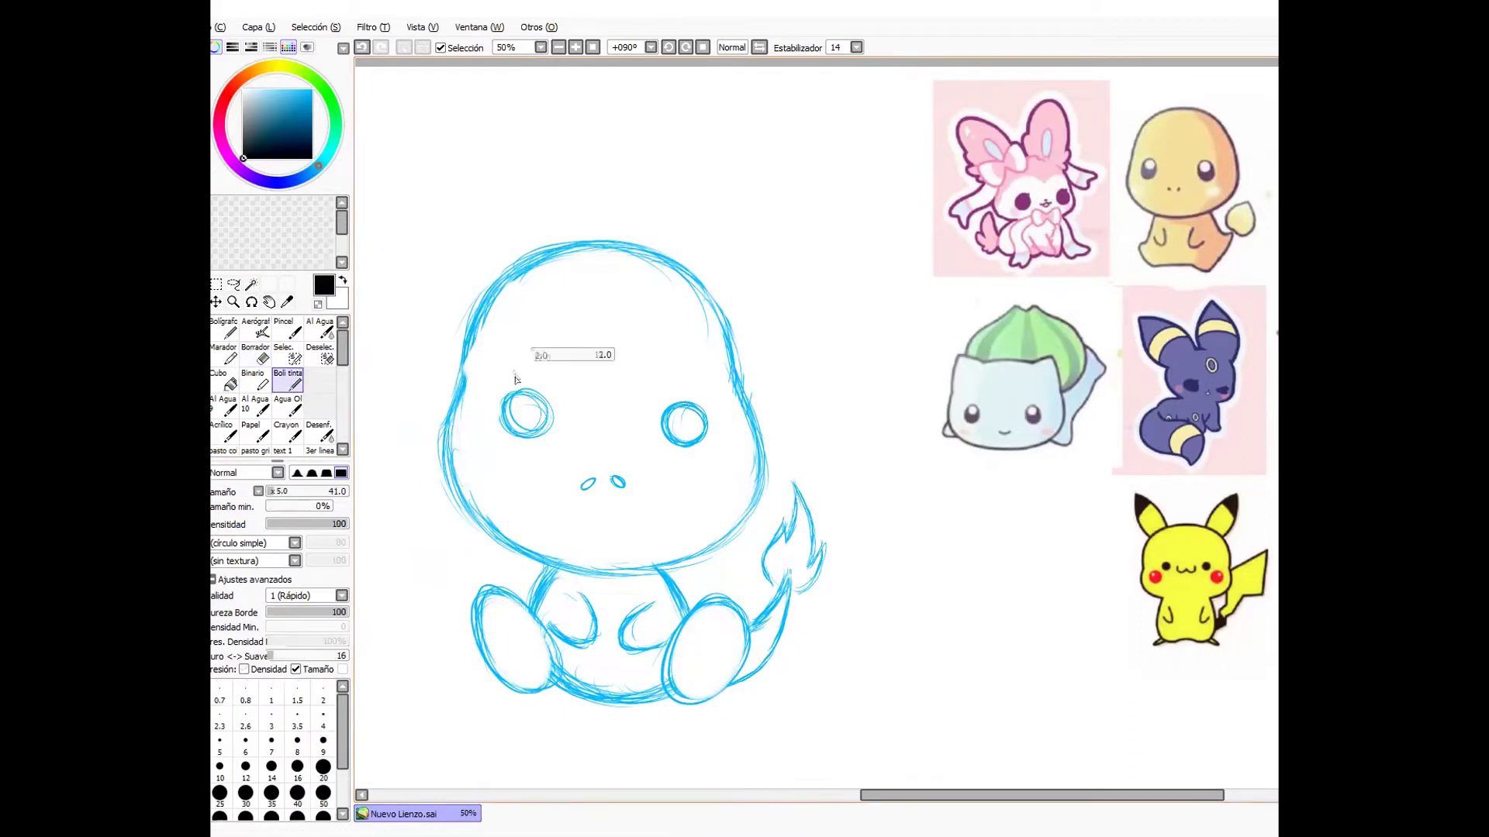
{"action": "mouse_move", "coordinate": [561, 516]}
{"action": "left_mouse_down"}
{"action": "mouse_move", "coordinate": [624, 530]}
{"action": "mouse_move", "coordinate": [668, 487]}
{"action": "left_mouse_up"}
{"action": "key", "text": "ctrl+z"}
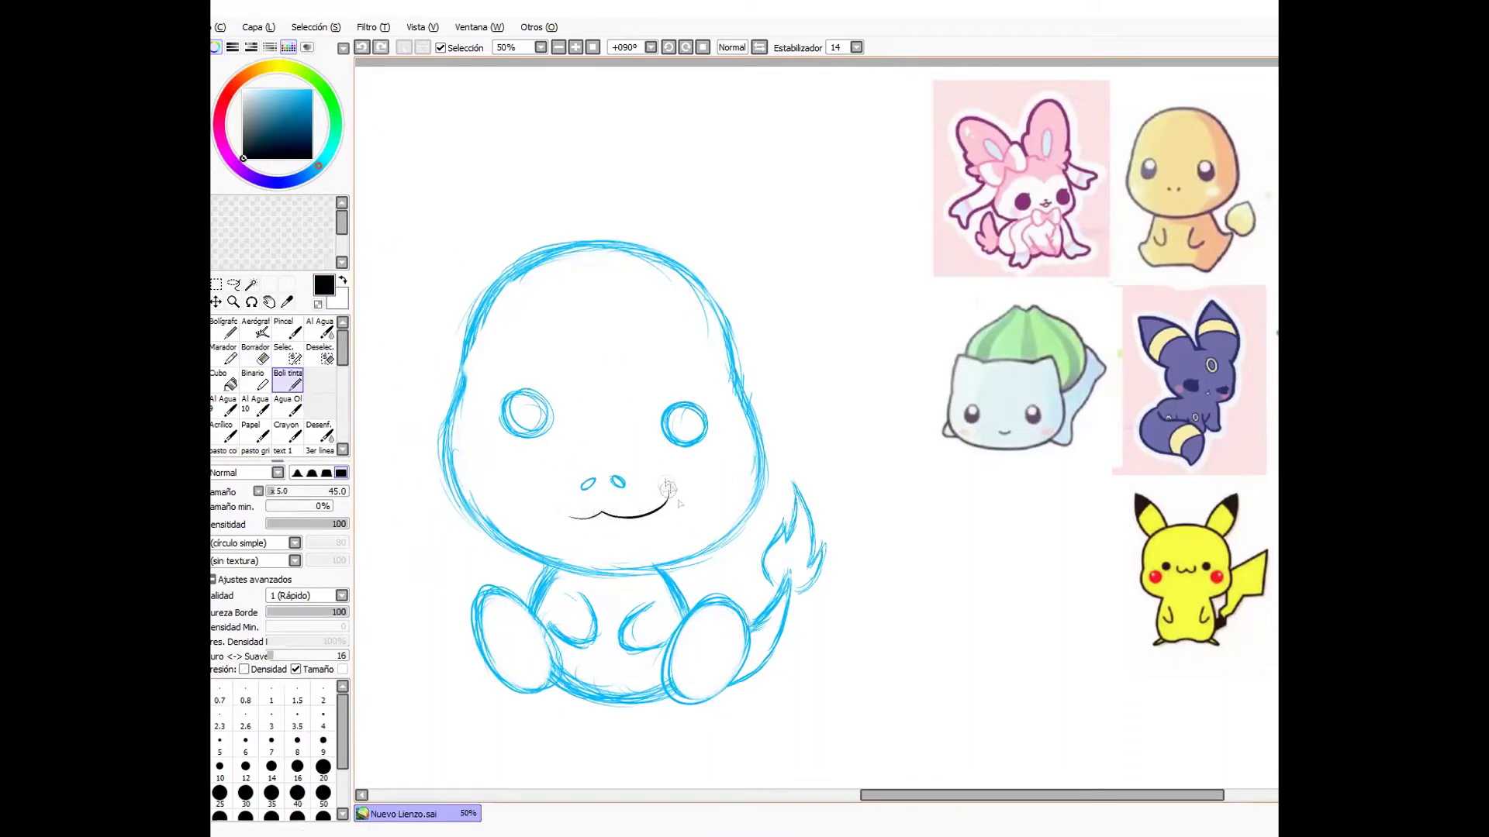
{"action": "key", "text": "ctrl+z"}
- Ink the head contour with a thick black line over the blue sketch, redoing strokes that miss the shape
{"action": "mouse_move", "coordinate": [465, 379]}
{"action": "left_mouse_down"}
{"action": "mouse_move", "coordinate": [667, 256]}
{"action": "mouse_move", "coordinate": [738, 396]}
{"action": "left_mouse_up"}
{"action": "mouse_move", "coordinate": [464, 383]}
{"action": "left_mouse_down"}
{"action": "mouse_move", "coordinate": [546, 570]}
{"action": "mouse_move", "coordinate": [673, 578]}
{"action": "mouse_move", "coordinate": [531, 552]}
{"action": "left_mouse_up"}
{"action": "key", "text": "ctrl+z"}
{"action": "key", "text": "ctrl+z"}
{"action": "mouse_move", "coordinate": [466, 377]}
{"action": "left_mouse_down"}
{"action": "mouse_move", "coordinate": [741, 530]}
{"action": "mouse_move", "coordinate": [738, 394]}
{"action": "mouse_move", "coordinate": [542, 564]}
{"action": "mouse_move", "coordinate": [745, 408]}
{"action": "left_mouse_up"}
{"action": "key", "text": "ctrl+z"}
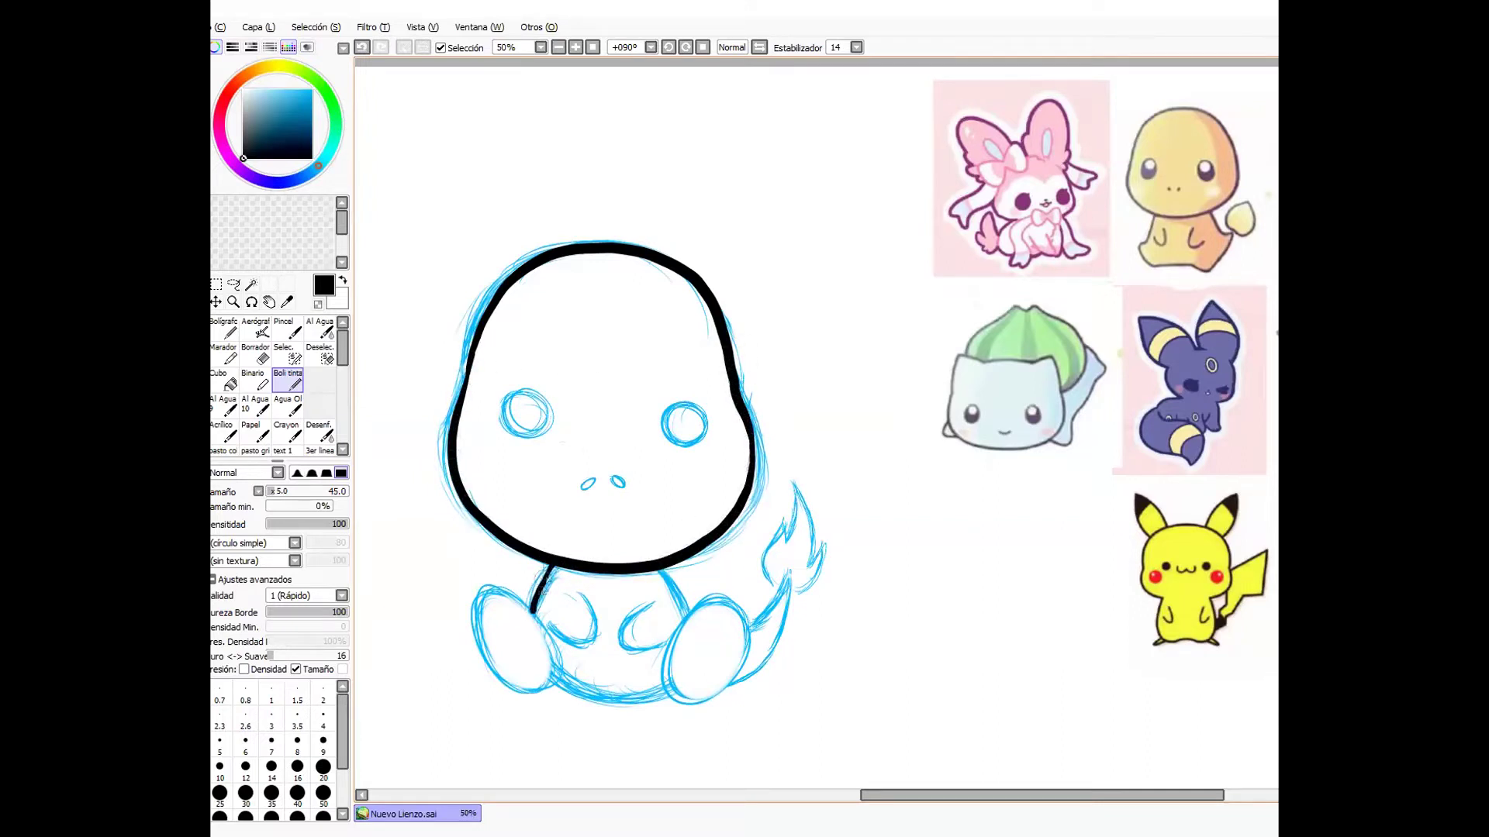
- Ink the body, arms, feet, tail and tail flame in black over the blue sketch
{"action": "left_click_drag", "start_coordinate": [540, 625], "coordinate": [550, 680]}
{"action": "mouse_move", "coordinate": [546, 625]}
{"action": "left_mouse_down"}
{"action": "mouse_move", "coordinate": [564, 642]}
{"action": "mouse_move", "coordinate": [586, 595]}
{"action": "left_mouse_up"}
{"action": "mouse_move", "coordinate": [650, 603]}
{"action": "left_mouse_down"}
{"action": "mouse_move", "coordinate": [631, 617]}
{"action": "mouse_move", "coordinate": [664, 640]}
{"action": "left_mouse_up"}
{"action": "mouse_move", "coordinate": [547, 681]}
{"action": "left_mouse_down"}
{"action": "mouse_move", "coordinate": [668, 578]}
{"action": "mouse_move", "coordinate": [674, 659]}
{"action": "mouse_move", "coordinate": [752, 620]}
{"action": "mouse_move", "coordinate": [737, 679]}
{"action": "mouse_move", "coordinate": [684, 619]}
{"action": "mouse_move", "coordinate": [704, 701]}
{"action": "mouse_move", "coordinate": [673, 686]}
{"action": "left_mouse_up"}
{"action": "key", "text": "ctrl+z"}
{"action": "key", "text": "ctrl+z"}
{"action": "mouse_move", "coordinate": [672, 684]}
{"action": "left_mouse_down"}
{"action": "mouse_move", "coordinate": [708, 698]}
{"action": "mouse_move", "coordinate": [714, 670]}
{"action": "mouse_move", "coordinate": [666, 686]}
{"action": "mouse_move", "coordinate": [700, 673]}
{"action": "mouse_move", "coordinate": [788, 574]}
{"action": "mouse_move", "coordinate": [793, 496]}
{"action": "mouse_move", "coordinate": [810, 509]}
{"action": "mouse_move", "coordinate": [800, 595]}
{"action": "left_mouse_up"}
{"action": "key", "text": "ctrl+z"}
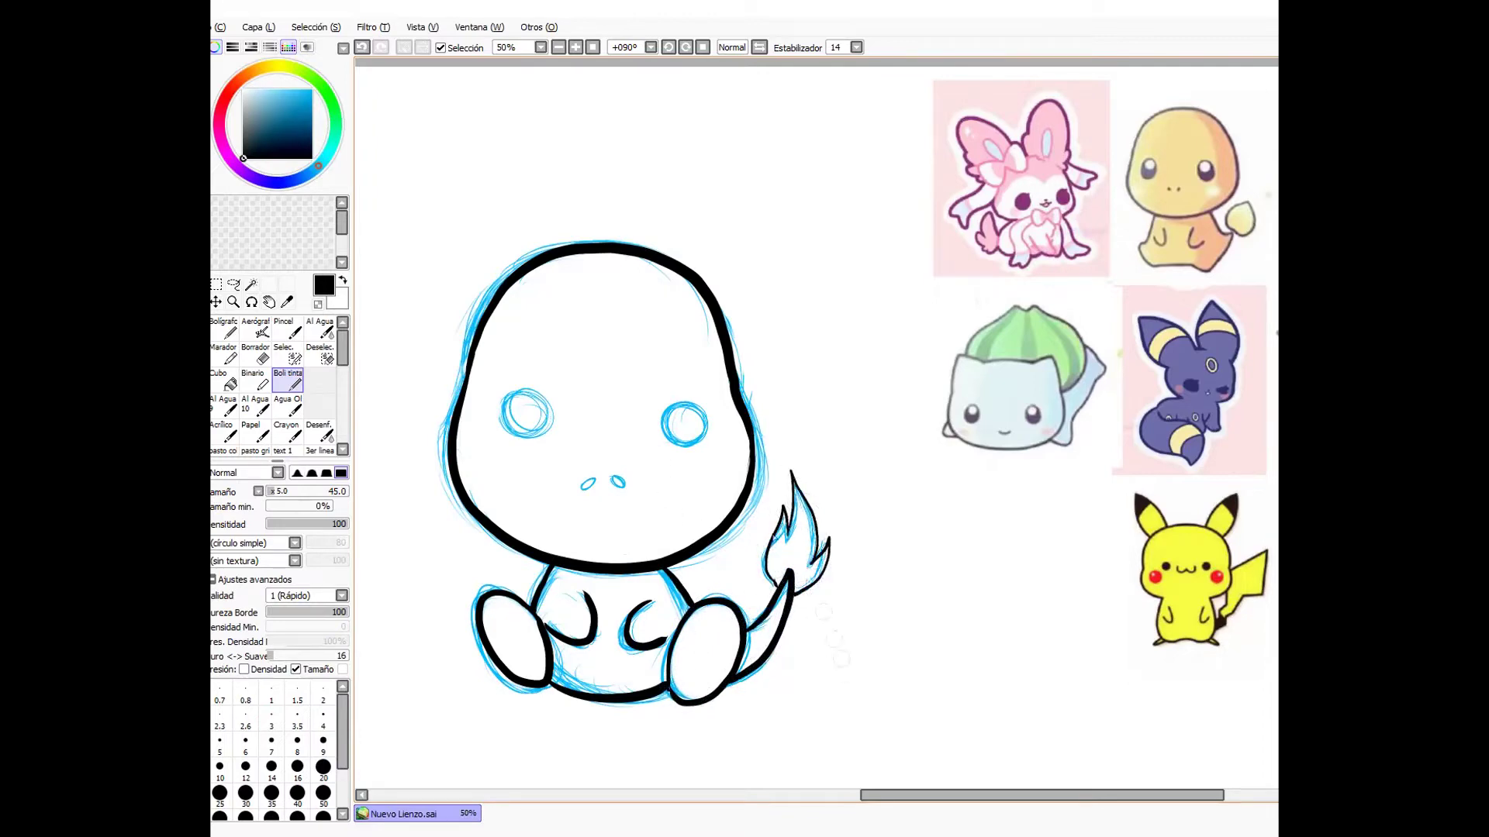
- Paint both eyes solid black with a white highlight in each, and ink the two nostrils in black
{"action": "left_click_drag", "start_coordinate": [843, 290], "coordinate": [843, 312]}
{"action": "left_click", "coordinate": [524, 412]}
{"action": "left_click", "coordinate": [683, 420]}
{"action": "right_click", "coordinate": [845, 201]}
{"action": "left_click_drag", "start_coordinate": [863, 193], "coordinate": [842, 194]}
{"action": "left_click_drag", "start_coordinate": [587, 379], "coordinate": [578, 379]}
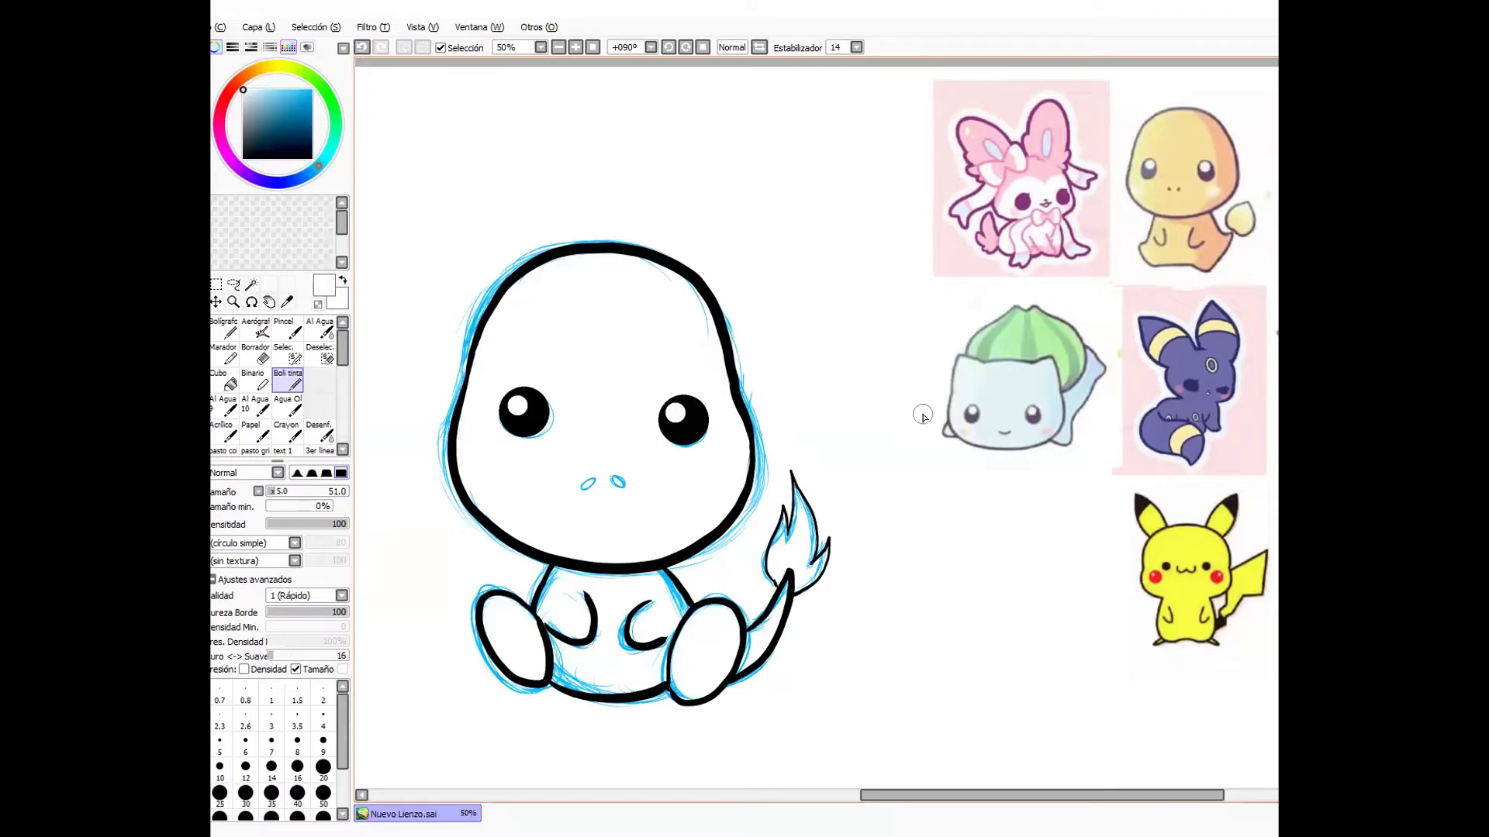
{"action": "left_click_drag", "start_coordinate": [262, 130], "coordinate": [243, 159]}
{"action": "left_click_drag", "start_coordinate": [598, 494], "coordinate": [589, 494]}
- Erase the blue sketch around and inside the figure, leaving only the black line art
{"action": "left_click", "coordinate": [255, 354]}
{"action": "left_click_drag", "start_coordinate": [504, 295], "coordinate": [592, 652]}
{"action": "left_click_drag", "start_coordinate": [705, 658], "coordinate": [740, 341]}
{"action": "left_click_drag", "start_coordinate": [551, 564], "coordinate": [700, 527]}
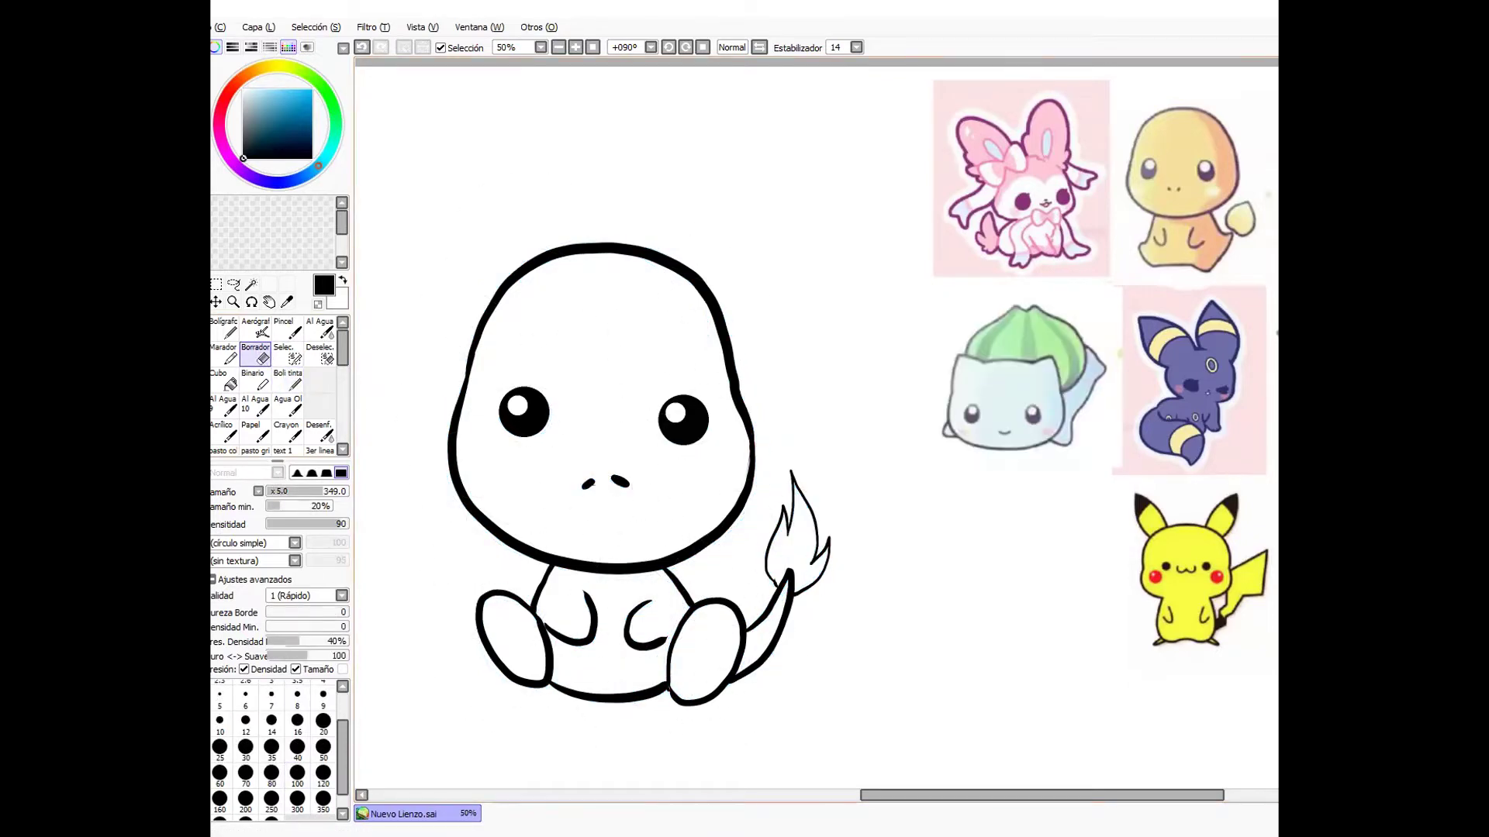
- Select the head, body, both feet and tail areas with the magic wand and switch to the bucket tool
{"action": "left_click", "coordinate": [251, 285]}
{"action": "left_click", "coordinate": [559, 330]}
{"action": "left_click", "coordinate": [609, 663]}
{"action": "left_click", "coordinate": [514, 642]}
{"action": "left_click", "coordinate": [706, 653]}
{"action": "left_click", "coordinate": [768, 636]}
{"action": "left_click", "coordinate": [225, 380]}
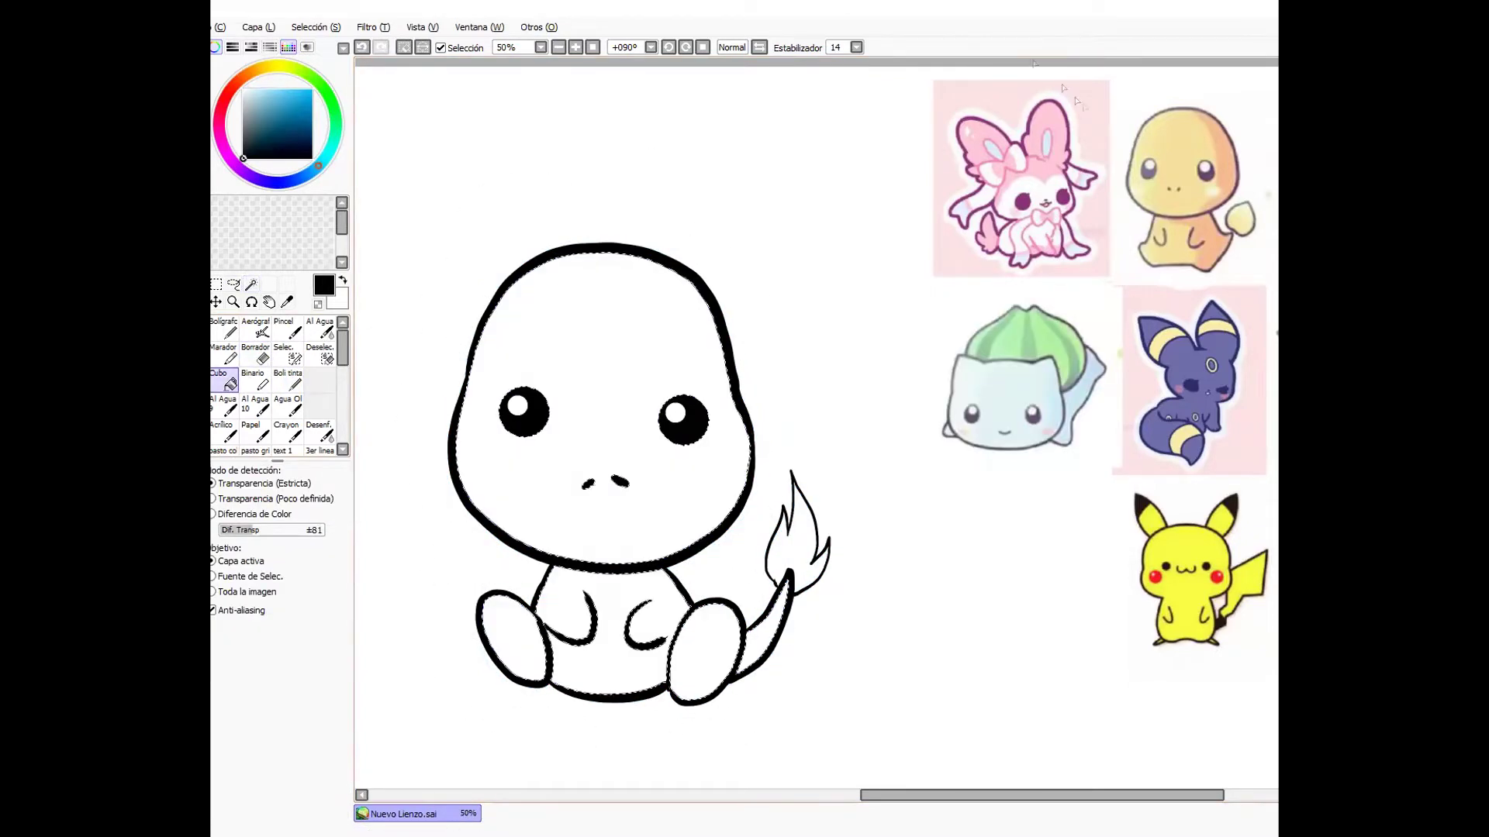
- Fill the selected head, body, feet and tail with the pale orange sampled from the Charmander reference
{"action": "right_click", "coordinate": [1160, 141]}
{"action": "left_click", "coordinate": [608, 497]}
{"action": "left_click", "coordinate": [619, 616]}
{"action": "left_click", "coordinate": [513, 642]}
{"action": "left_click", "coordinate": [704, 653]}
{"action": "left_click", "coordinate": [766, 637]}
{"action": "key", "text": "ctrl+u"}
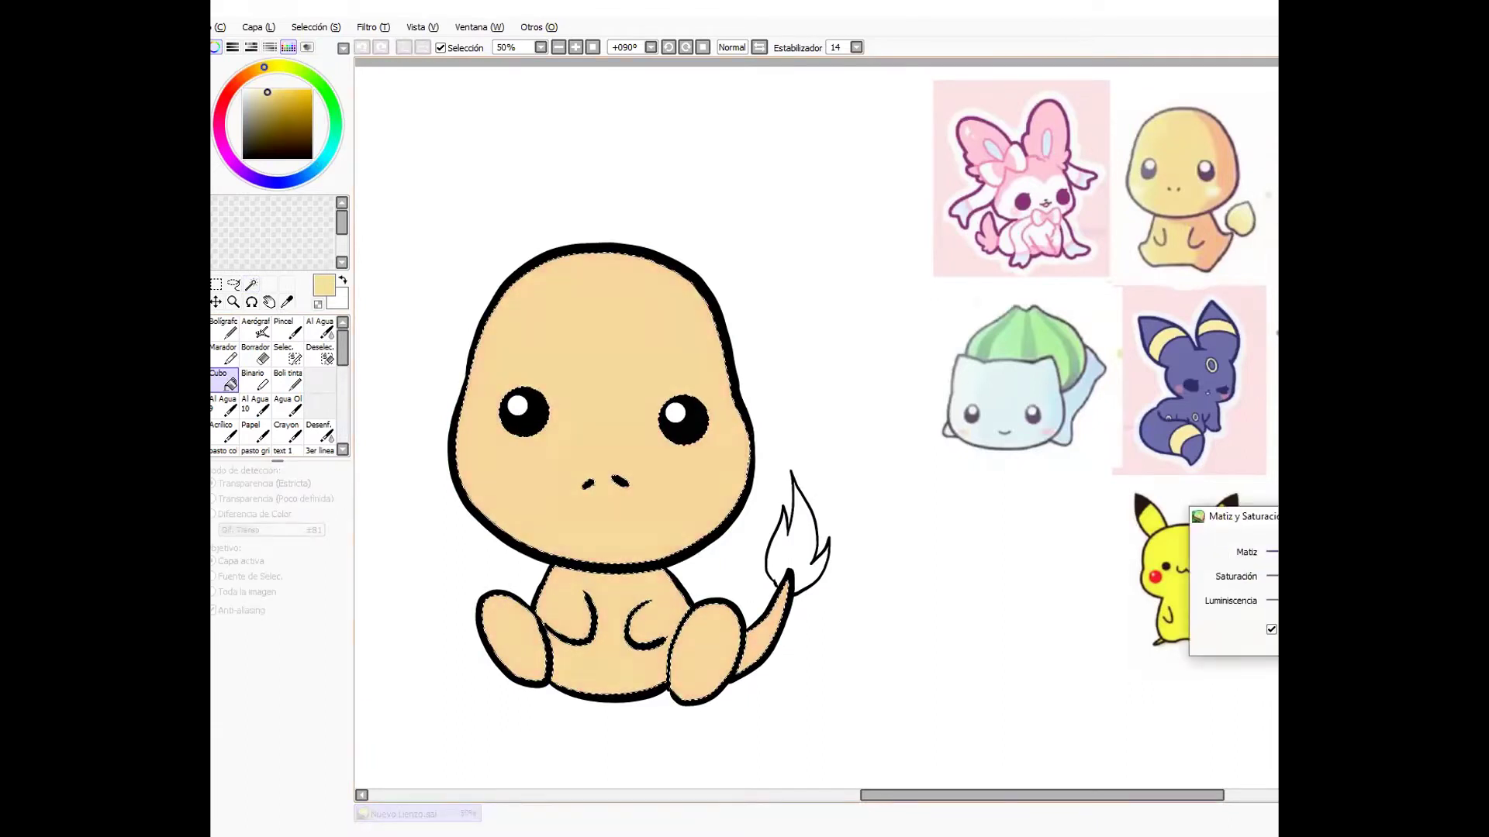
{"action": "left_click_drag", "start_coordinate": [1357, 601], "coordinate": [1333, 601]}
{"action": "left_click_drag", "start_coordinate": [1357, 552], "coordinate": [1423, 552]}
{"action": "left_click_drag", "start_coordinate": [1334, 601], "coordinate": [1362, 601]}
{"action": "left_click_drag", "start_coordinate": [1423, 552], "coordinate": [1312, 552]}
{"action": "key", "text": "Escape"}
- Fill the head, body, feet and tail with a fully saturated golden yellow, and clear the selection
{"action": "left_click", "coordinate": [312, 90]}
{"action": "left_click", "coordinate": [613, 512]}
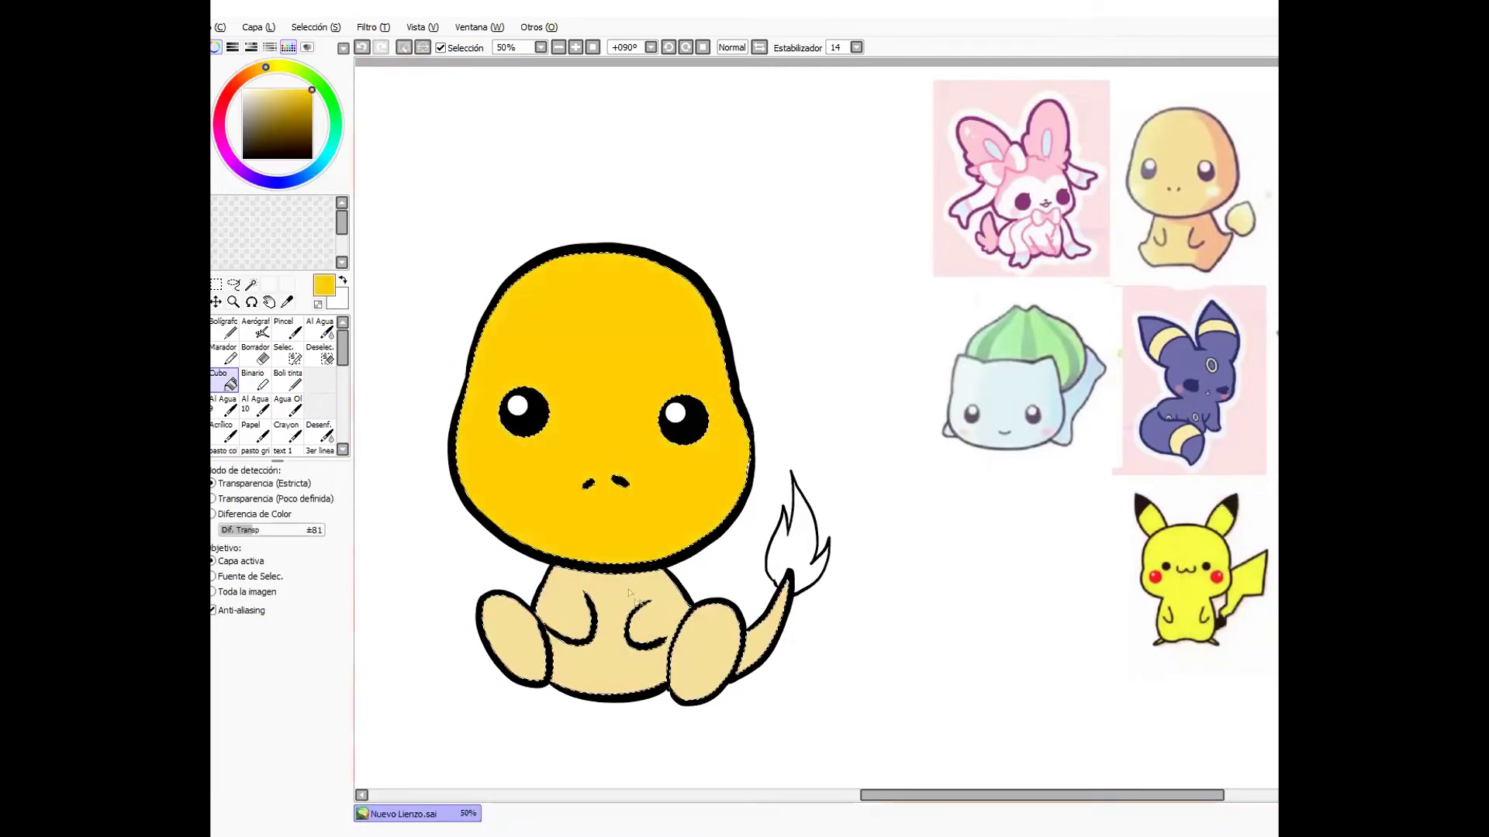
{"action": "left_click", "coordinate": [612, 620]}
{"action": "left_click", "coordinate": [704, 650]}
{"action": "left_click", "coordinate": [763, 639]}
{"action": "left_click", "coordinate": [512, 636]}
{"action": "key", "text": "ctrl+d"}
{"action": "left_click", "coordinate": [287, 380]}
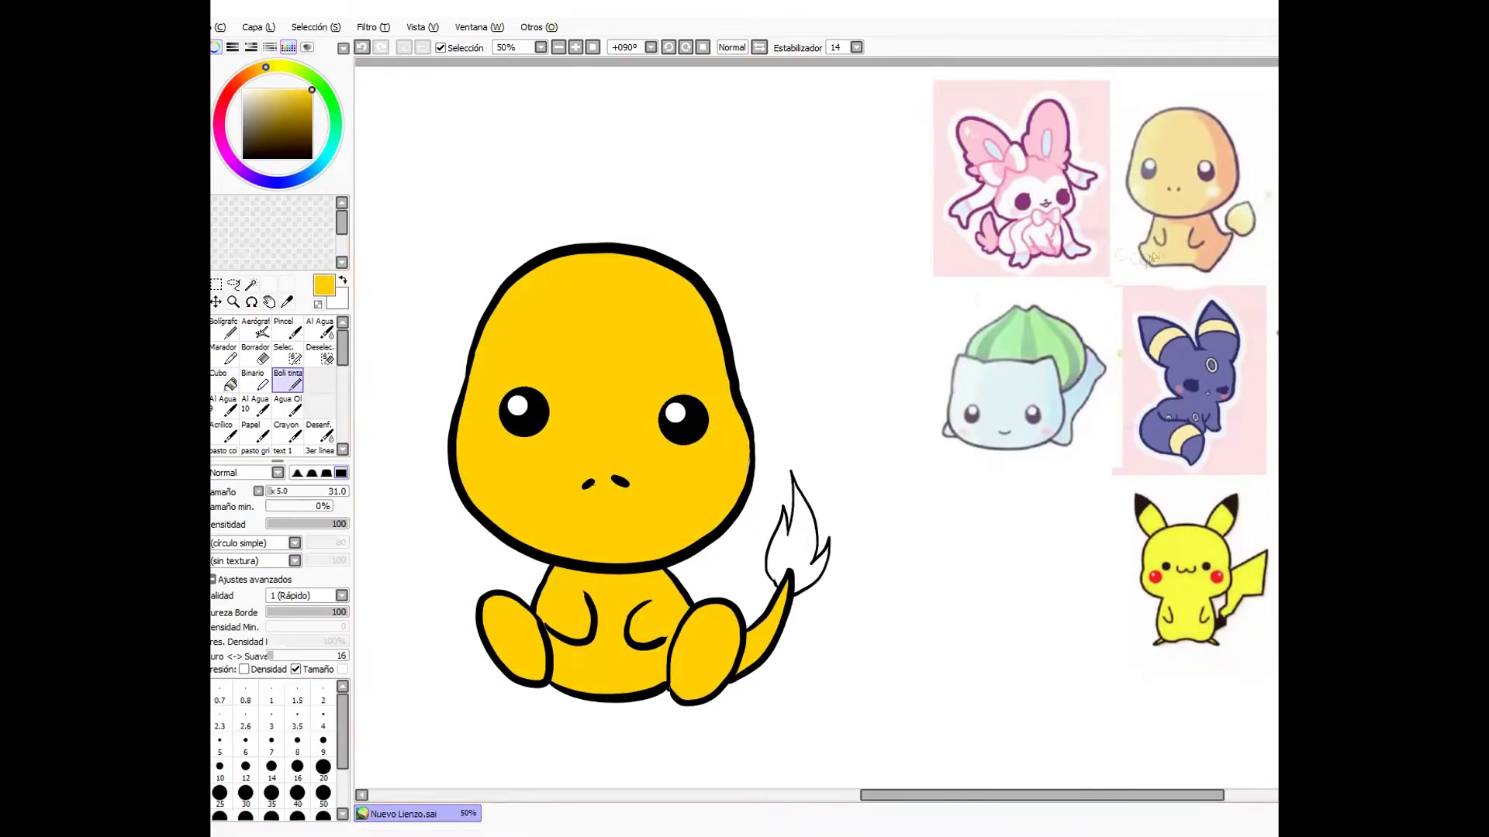
- Paint a round yellow-green spot on each cheek
{"action": "left_click", "coordinate": [284, 67]}
{"action": "left_click", "coordinate": [489, 463]}
{"action": "left_click", "coordinate": [707, 471]}
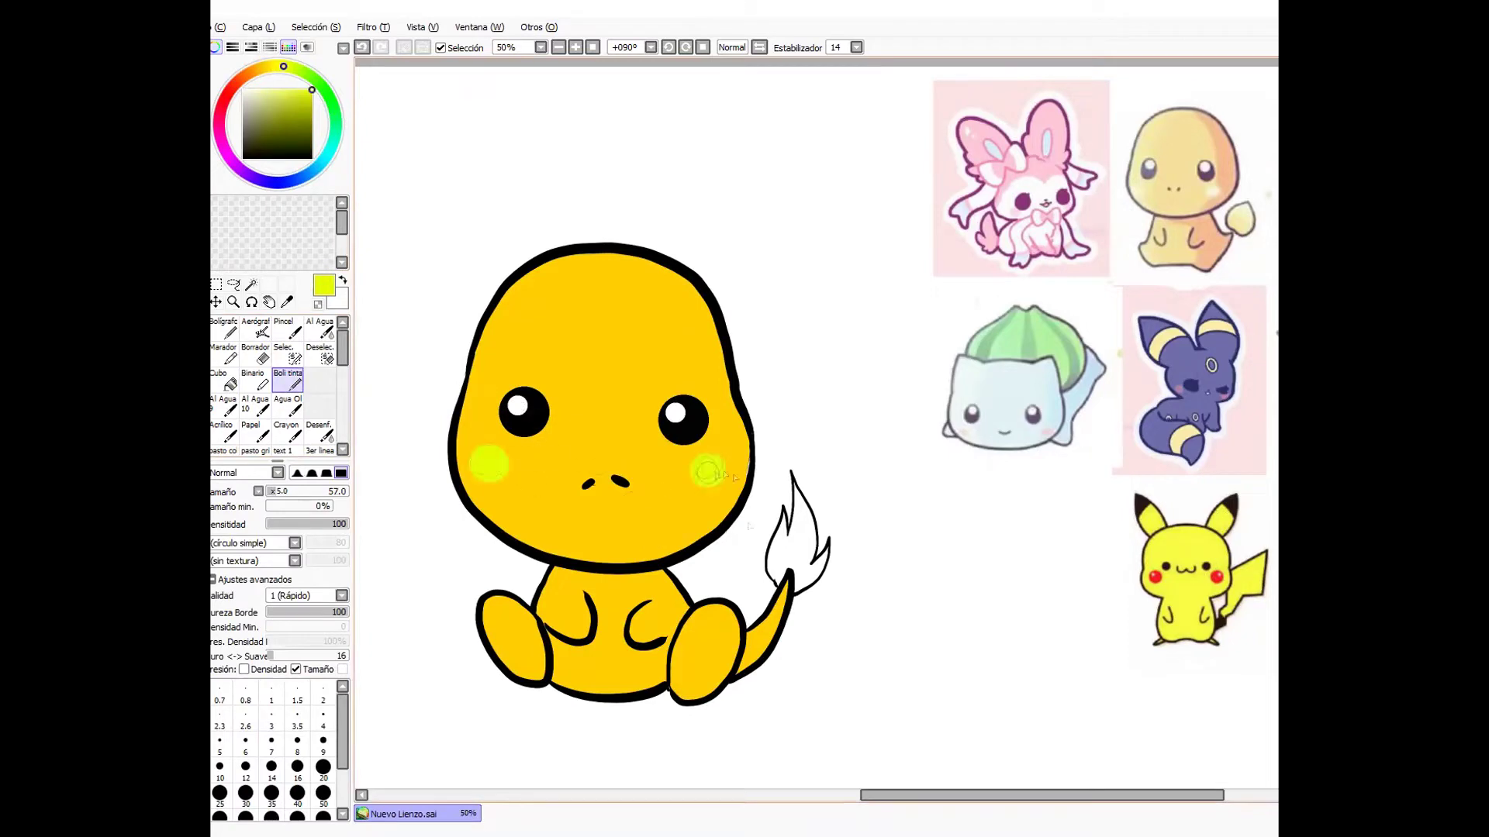
- Paint a larger pale pink blush spot on each cheek, covering the yellow-green spots
{"action": "left_click_drag", "start_coordinate": [562, 515], "coordinate": [587, 514]}
{"action": "left_click", "coordinate": [230, 159]}
{"action": "left_click", "coordinate": [257, 90]}
{"action": "left_click", "coordinate": [490, 462]}
{"action": "left_click", "coordinate": [710, 467]}
- Paint the belly between the arms and feet in bright saturated yellow
{"action": "left_click", "coordinate": [281, 66]}
{"action": "left_click", "coordinate": [312, 90]}
{"action": "mouse_move", "coordinate": [572, 626]}
{"action": "left_mouse_down"}
{"action": "mouse_move", "coordinate": [578, 667]}
{"action": "mouse_move", "coordinate": [597, 673]}
{"action": "mouse_move", "coordinate": [617, 660]}
{"action": "mouse_move", "coordinate": [616, 583]}
{"action": "mouse_move", "coordinate": [590, 591]}
{"action": "mouse_move", "coordinate": [597, 618]}
{"action": "left_mouse_up"}
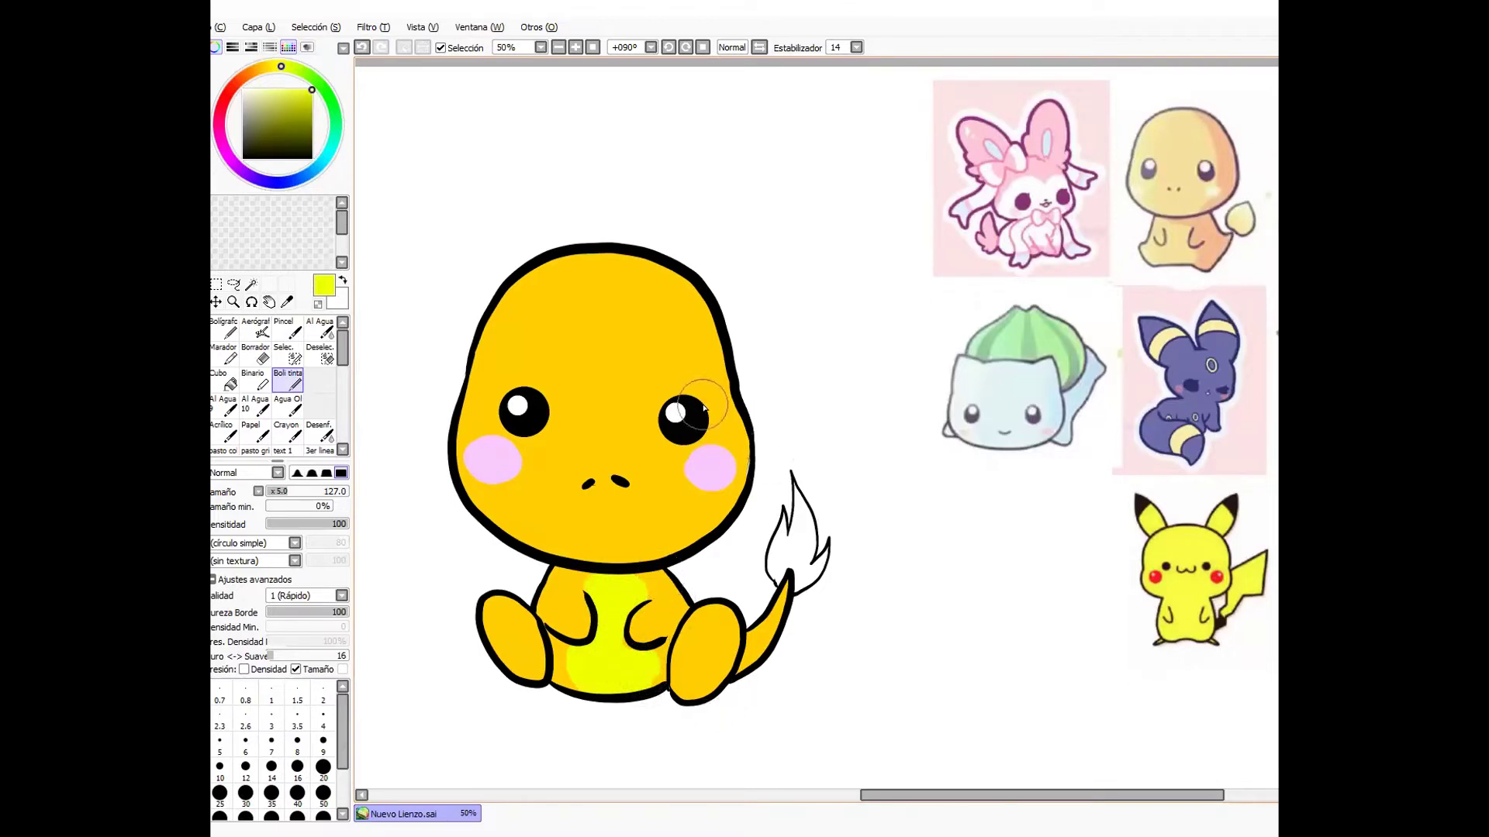
- Select the inside of the tail flame with the magic wand and fill it with the bright yellow
{"action": "left_click", "coordinate": [251, 285]}
{"action": "left_click", "coordinate": [800, 557]}
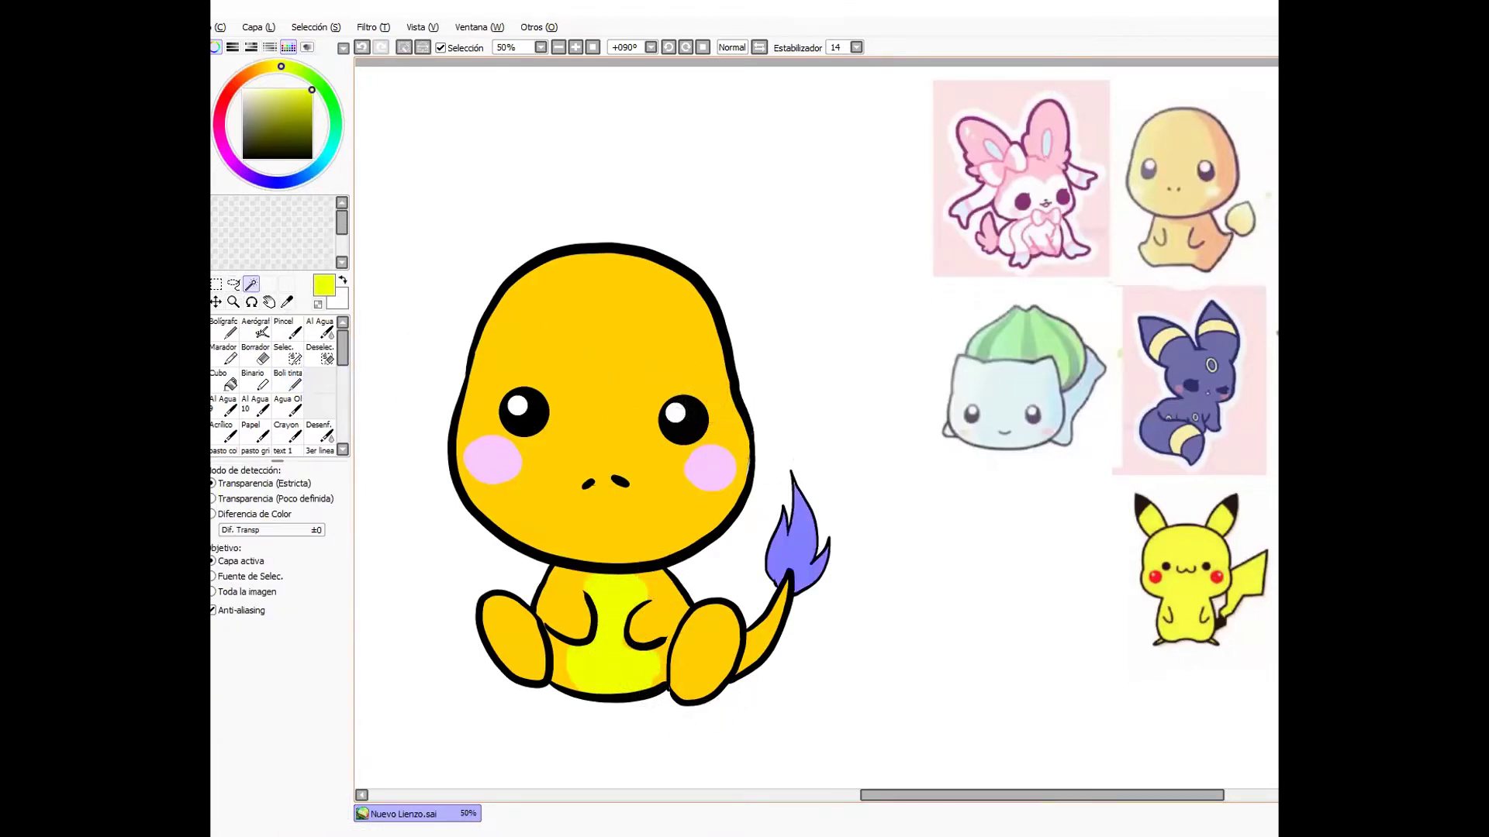
{"action": "left_click", "coordinate": [225, 380]}
{"action": "left_click", "coordinate": [792, 547]}
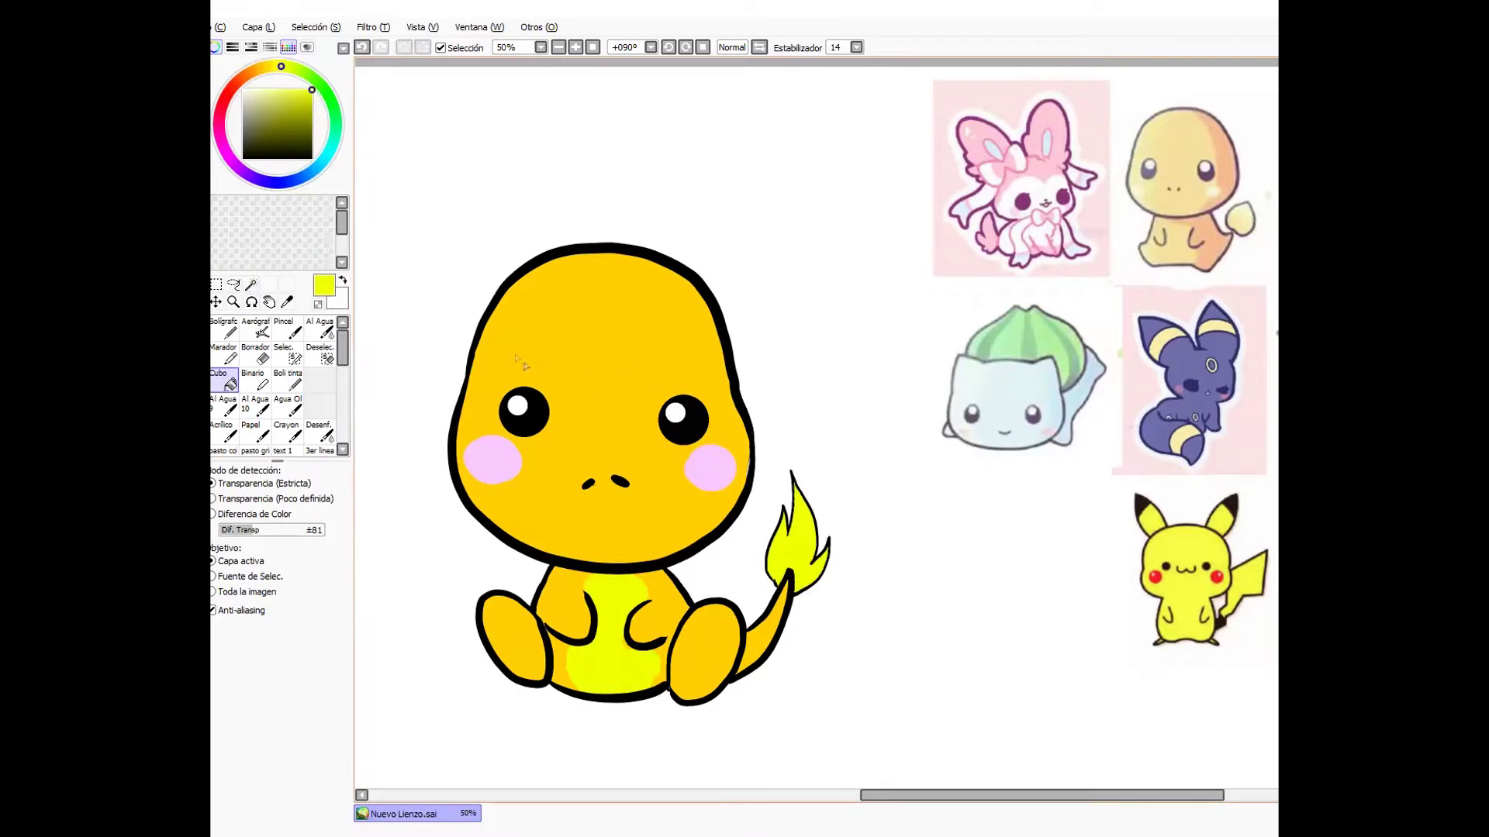
- Paint a smaller saturated orange flame inside the lower part of the yellow tail flame
{"action": "left_click", "coordinate": [288, 380]}
{"action": "left_click", "coordinate": [258, 70]}
{"action": "left_click", "coordinate": [242, 77]}
{"action": "left_click", "coordinate": [313, 90]}
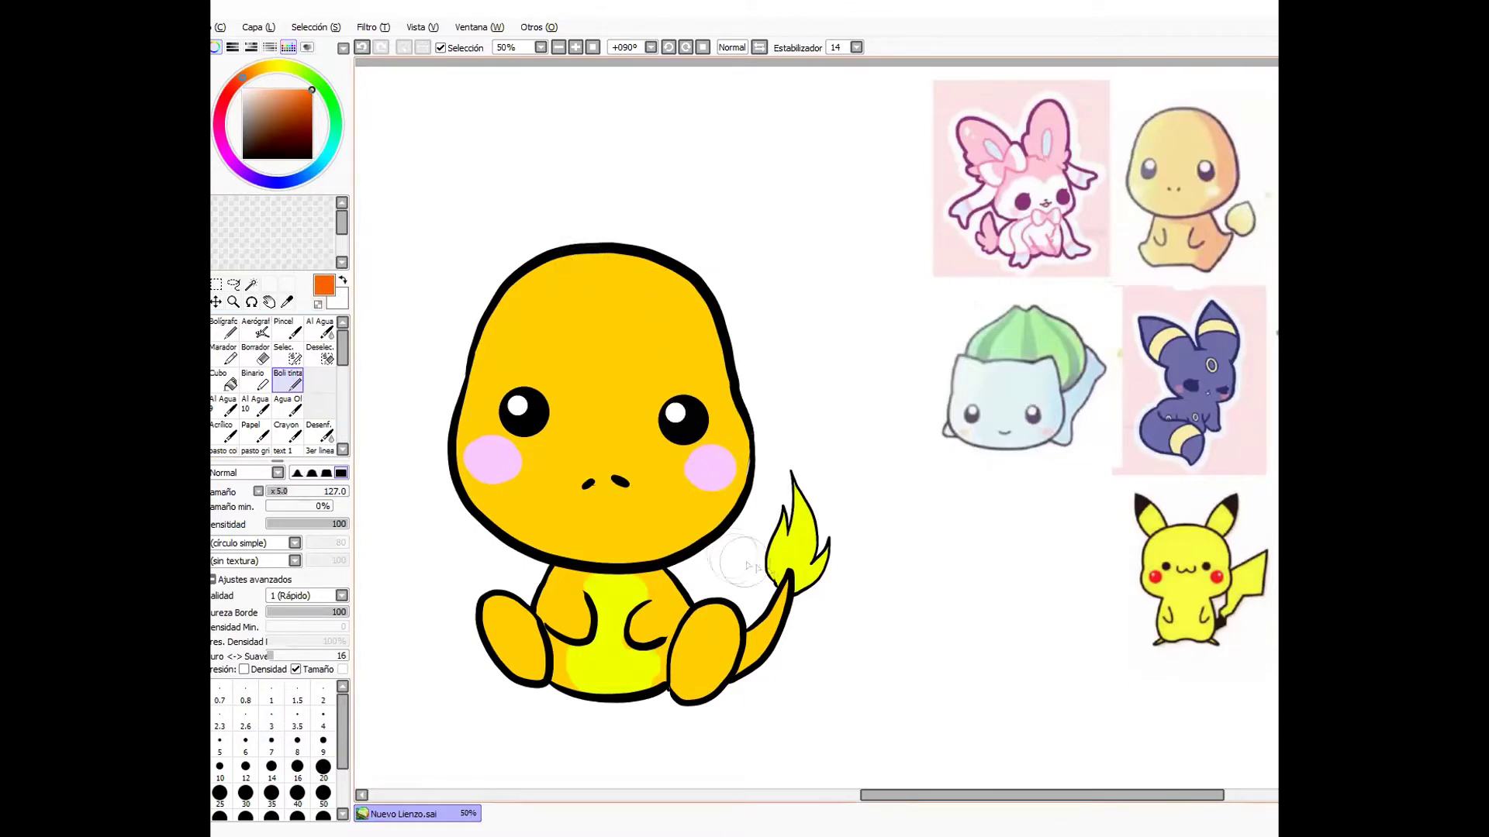
{"action": "mouse_move", "coordinate": [781, 576]}
{"action": "left_mouse_down"}
{"action": "mouse_move", "coordinate": [789, 552]}
{"action": "mouse_move", "coordinate": [797, 568]}
{"action": "mouse_move", "coordinate": [779, 560]}
{"action": "mouse_move", "coordinate": [802, 571]}
{"action": "left_mouse_up"}
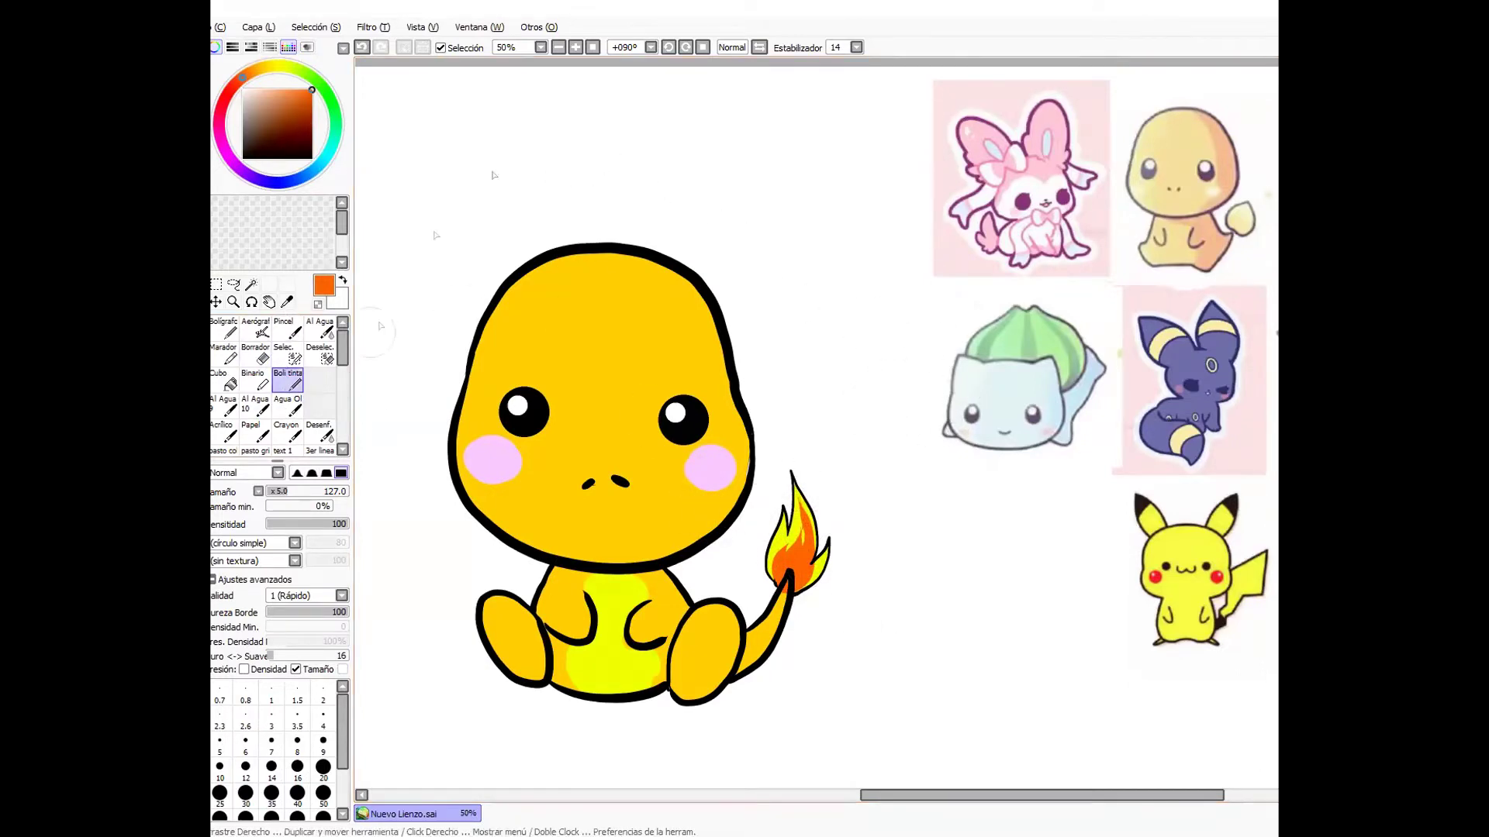
- Shade the right edge of the head with a darker golden tone, from the crown down past the cheek to the jaw
{"action": "right_click", "coordinate": [654, 271]}
{"action": "left_click", "coordinate": [311, 106]}
{"action": "mouse_move", "coordinate": [652, 269]}
{"action": "left_mouse_down"}
{"action": "mouse_move", "coordinate": [717, 368]}
{"action": "mouse_move", "coordinate": [733, 493]}
{"action": "mouse_move", "coordinate": [659, 547]}
{"action": "mouse_move", "coordinate": [669, 513]}
{"action": "mouse_move", "coordinate": [690, 496]}
{"action": "mouse_move", "coordinate": [706, 521]}
{"action": "mouse_move", "coordinate": [674, 546]}
{"action": "mouse_move", "coordinate": [718, 372]}
{"action": "mouse_move", "coordinate": [580, 256]}
{"action": "left_mouse_up"}
{"action": "right_click", "coordinate": [665, 473]}
{"action": "right_click", "coordinate": [710, 518]}
{"action": "left_click", "coordinate": [647, 528], "text": "alt"}
{"action": "right_click", "coordinate": [698, 527]}
{"action": "left_click_drag", "start_coordinate": [636, 536], "coordinate": [720, 489]}
{"action": "right_click", "coordinate": [648, 564]}
{"action": "key", "text": "ctrl+z"}
- Shade the neck under the jaw and the right side of the body, foot and tail with darker golden tones
{"action": "right_click", "coordinate": [718, 497]}
{"action": "left_click_drag", "start_coordinate": [683, 547], "coordinate": [613, 577]}
{"action": "left_click", "coordinate": [560, 583], "text": "alt"}
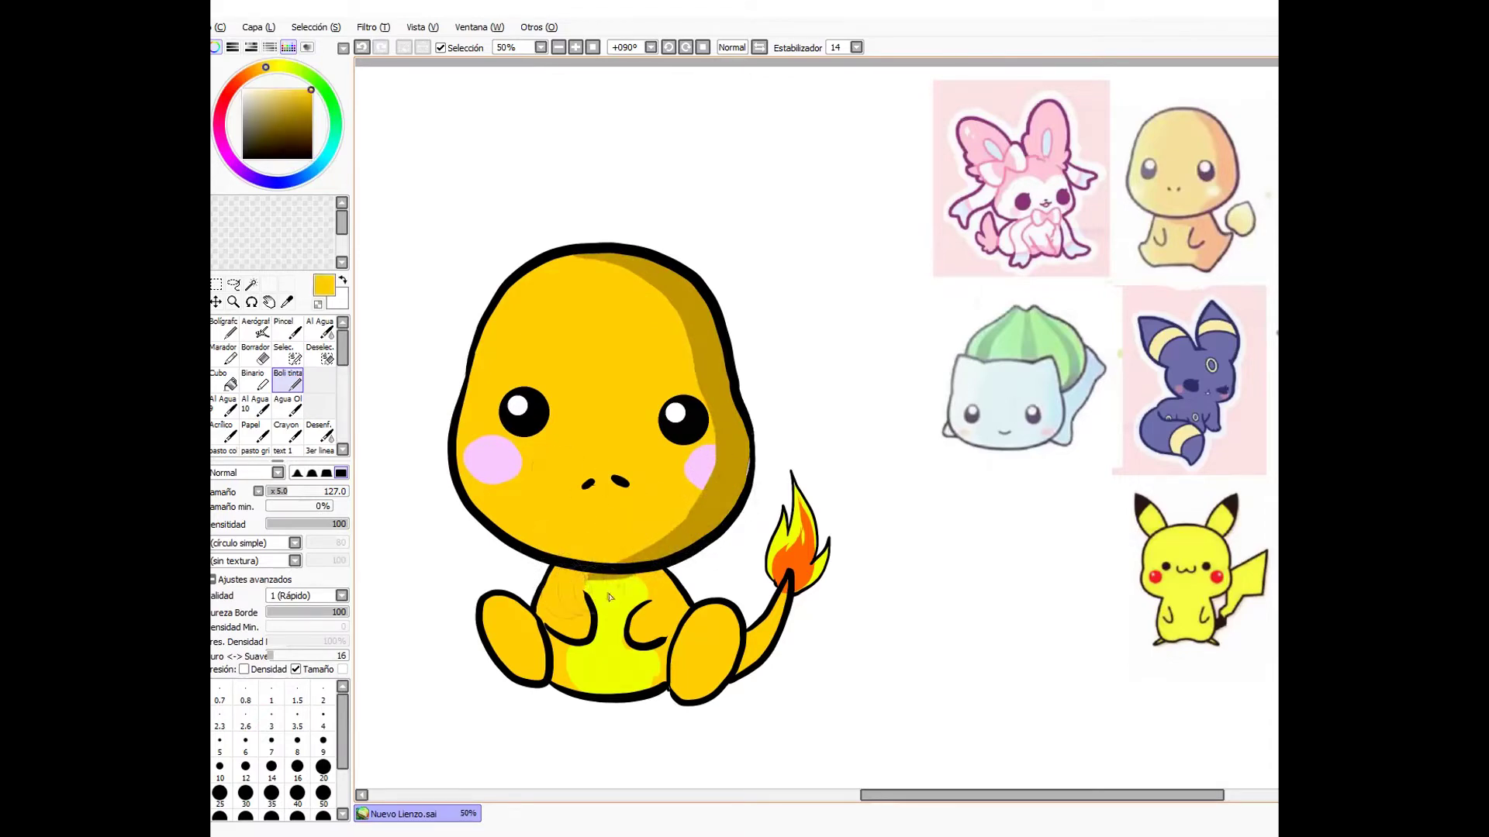
{"action": "left_click", "coordinate": [637, 576], "text": "alt"}
{"action": "mouse_move", "coordinate": [614, 572]}
{"action": "left_mouse_down"}
{"action": "mouse_move", "coordinate": [679, 593]}
{"action": "mouse_move", "coordinate": [653, 620]}
{"action": "mouse_move", "coordinate": [674, 617]}
{"action": "mouse_move", "coordinate": [731, 702]}
{"action": "left_mouse_up"}
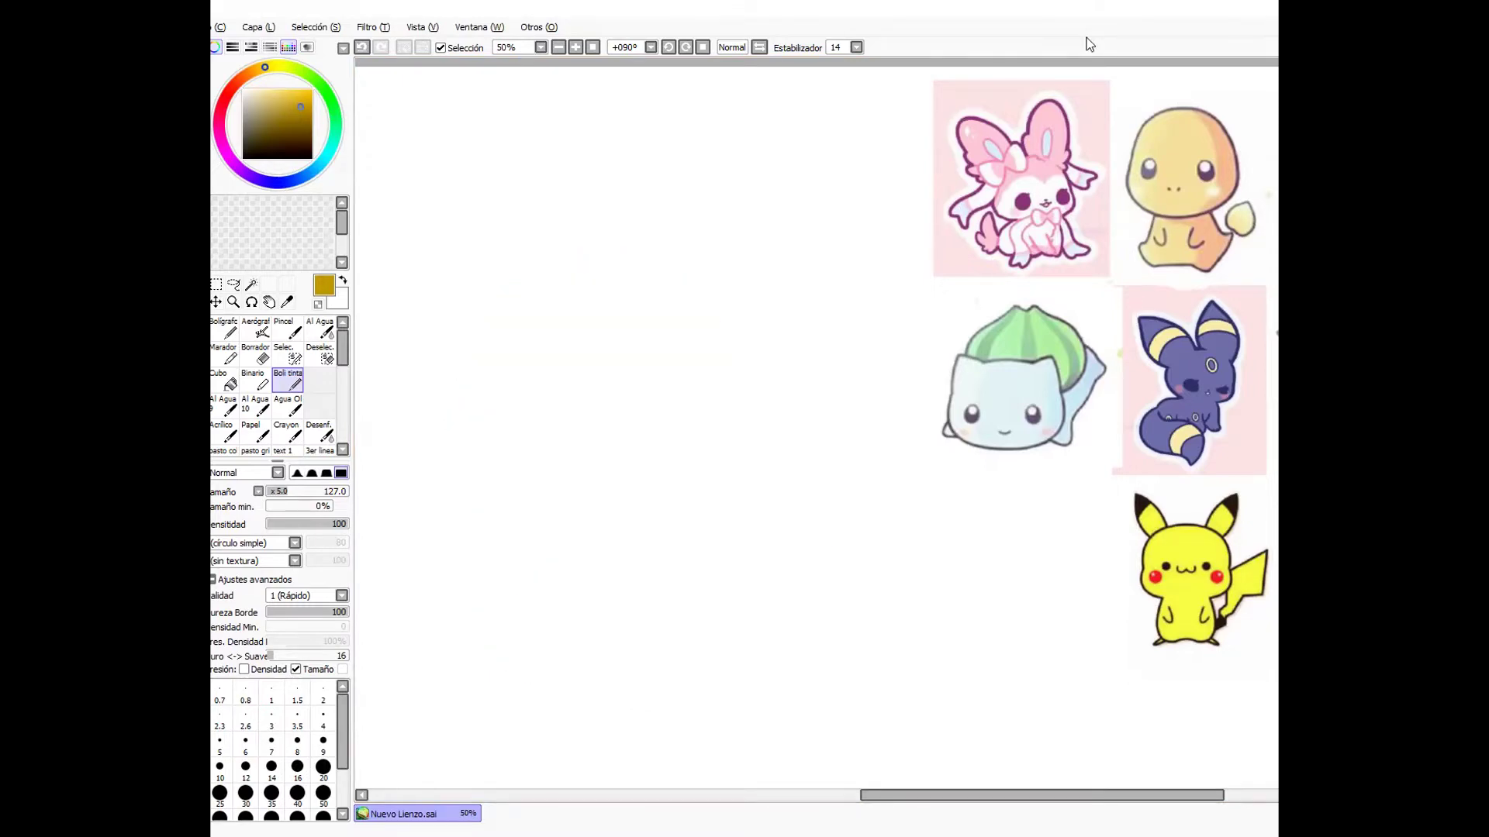
- Shrink the finished Charmander drawing and move it beside the pink Sylveon reference
{"action": "key", "text": "ctrl+t"}
{"action": "mouse_move", "coordinate": [625, 345]}
{"action": "left_mouse_down"}
{"action": "mouse_move", "coordinate": [756, 166]}
{"action": "mouse_move", "coordinate": [799, 169]}
{"action": "left_mouse_up"}
{"action": "left_click_drag", "start_coordinate": [692, 346], "coordinate": [751, 277]}
{"action": "key", "text": "Return"}
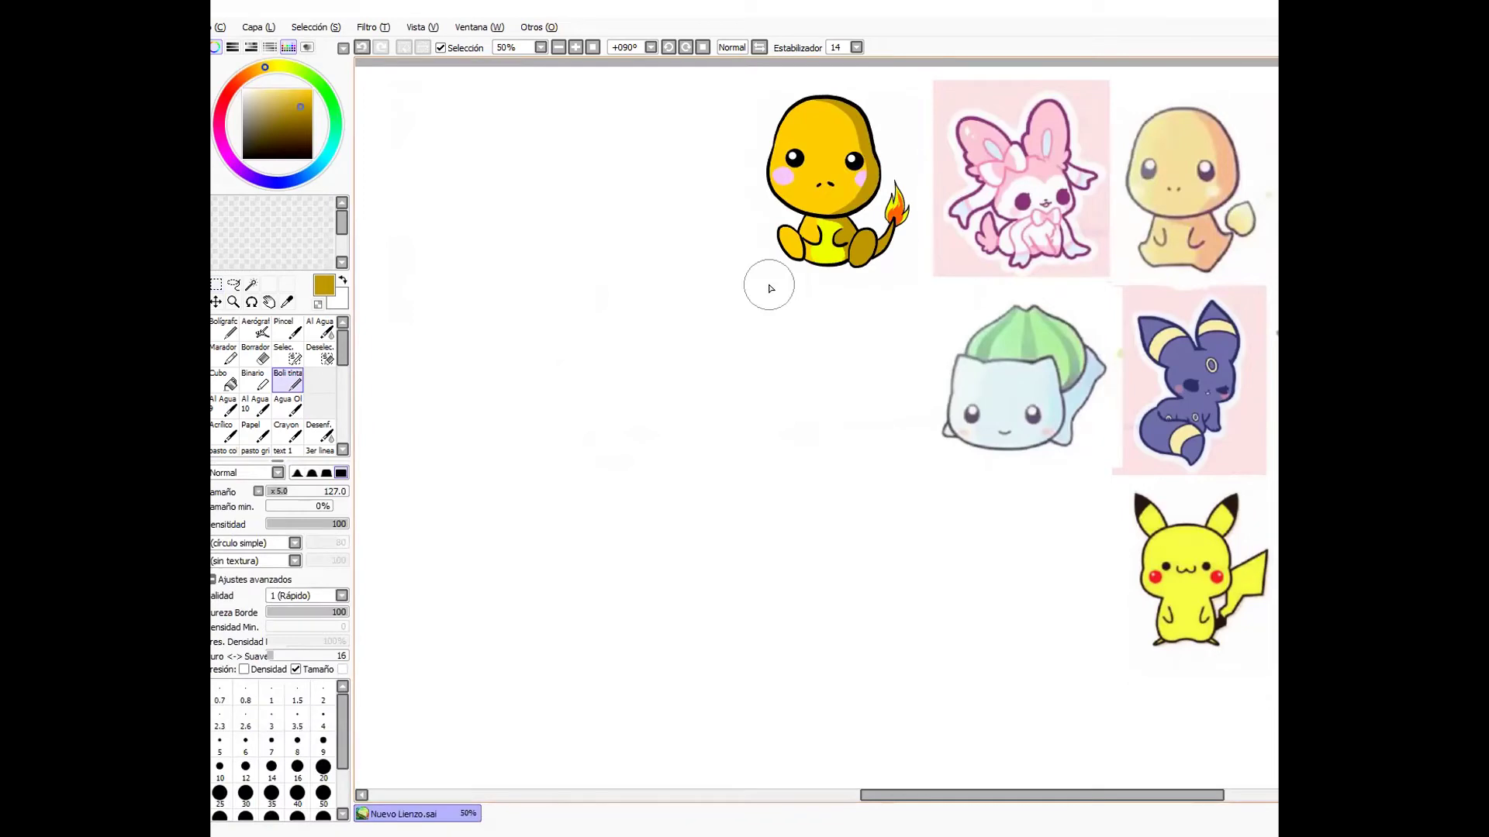
- Set the pen to saturated blue and sketch a loose circle in the empty area below the finished Charmander
{"action": "left_click", "coordinate": [307, 175]}
{"action": "left_click", "coordinate": [312, 90]}
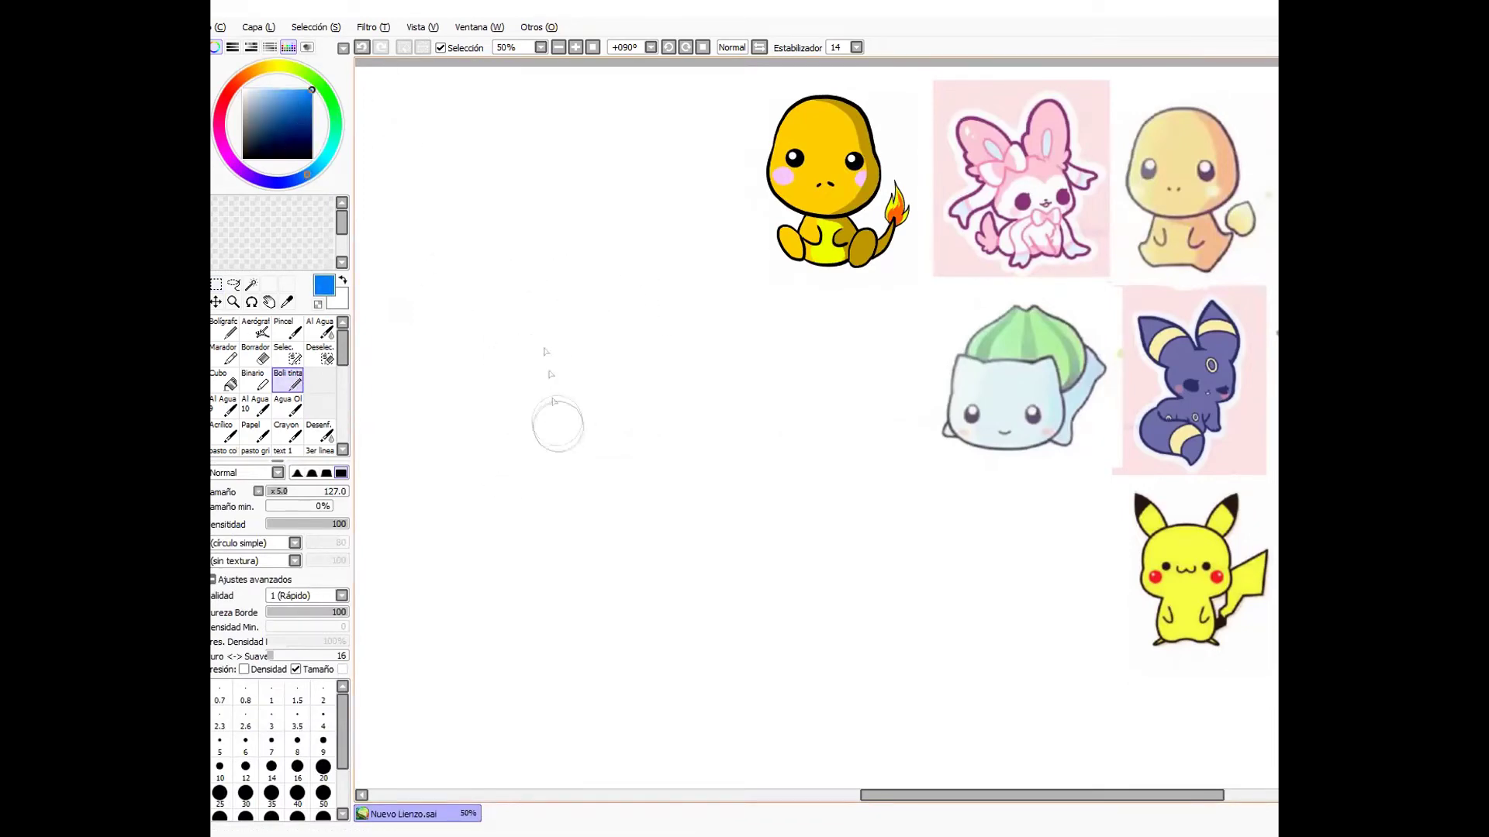
{"action": "key", "text": "ctrl+z"}
{"action": "left_click_drag", "start_coordinate": [569, 314], "coordinate": [562, 446]}
{"action": "mouse_move", "coordinate": [562, 334]}
{"action": "left_mouse_down"}
{"action": "mouse_move", "coordinate": [632, 301]}
{"action": "mouse_move", "coordinate": [711, 335]}
{"action": "mouse_move", "coordinate": [723, 372]}
{"action": "mouse_move", "coordinate": [680, 431]}
{"action": "mouse_move", "coordinate": [620, 470]}
{"action": "mouse_move", "coordinate": [659, 482]}
{"action": "mouse_move", "coordinate": [717, 393]}
{"action": "mouse_move", "coordinate": [526, 431]}
{"action": "mouse_move", "coordinate": [655, 474]}
{"action": "mouse_move", "coordinate": [674, 451]}
{"action": "mouse_move", "coordinate": [536, 400]}
{"action": "mouse_move", "coordinate": [542, 346]}
{"action": "mouse_move", "coordinate": [623, 318]}
{"action": "mouse_move", "coordinate": [695, 364]}
{"action": "mouse_move", "coordinate": [593, 311]}
{"action": "mouse_move", "coordinate": [595, 483]}
{"action": "mouse_move", "coordinate": [658, 459]}
{"action": "left_mouse_up"}
{"action": "left_click_drag", "start_coordinate": [718, 357], "coordinate": [675, 475]}
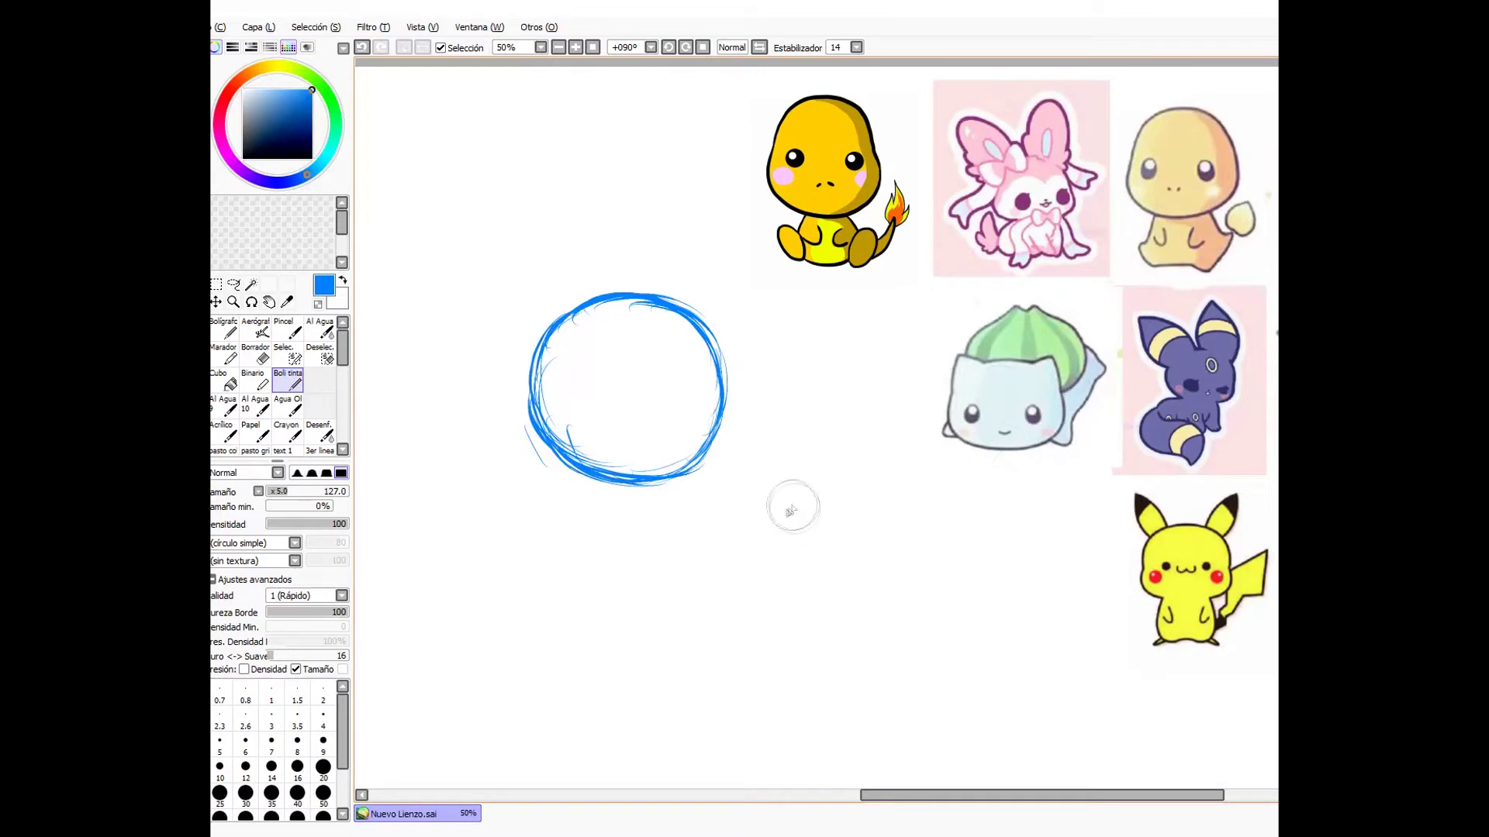
{"action": "mouse_move", "coordinate": [839, 526]}
{"action": "left_mouse_down"}
{"action": "mouse_move", "coordinate": [848, 658]}
{"action": "mouse_move", "coordinate": [917, 654]}
{"action": "left_mouse_up"}
{"action": "mouse_move", "coordinate": [798, 575]}
{"action": "left_mouse_down"}
{"action": "mouse_move", "coordinate": [963, 590]}
{"action": "mouse_move", "coordinate": [917, 654]}
{"action": "left_mouse_up"}
{"action": "left_click_drag", "start_coordinate": [888, 562], "coordinate": [891, 591]}
{"action": "left_click_drag", "start_coordinate": [904, 560], "coordinate": [924, 619]}
{"action": "left_click_drag", "start_coordinate": [876, 679], "coordinate": [863, 729]}
{"action": "left_click_drag", "start_coordinate": [913, 675], "coordinate": [929, 725]}
{"action": "left_click_drag", "start_coordinate": [974, 598], "coordinate": [1035, 613]}
{"action": "key", "text": "ctrl+z"}
{"action": "key", "text": "ctrl+z"}
{"action": "key", "text": "ctrl+z"}
{"action": "key", "text": "ctrl+z"}
{"action": "key", "text": "ctrl+z"}
{"action": "key", "text": "ctrl+z"}
{"action": "key", "text": "ctrl+z"}
{"action": "key", "text": "ctrl+z"}
{"action": "key", "text": "ctrl+z"}
{"action": "key", "text": "ctrl+z"}
{"action": "key", "text": "ctrl+z"}
{"action": "key", "text": "ctrl+z"}
{"action": "key", "text": "ctrl+z"}
{"action": "mouse_move", "coordinate": [823, 530]}
{"action": "left_mouse_down"}
{"action": "mouse_move", "coordinate": [829, 497]}
{"action": "mouse_move", "coordinate": [785, 648]}
{"action": "mouse_move", "coordinate": [933, 661]}
{"action": "left_mouse_up"}
{"action": "key", "text": "ctrl+z"}
{"action": "key", "text": "ctrl+z"}
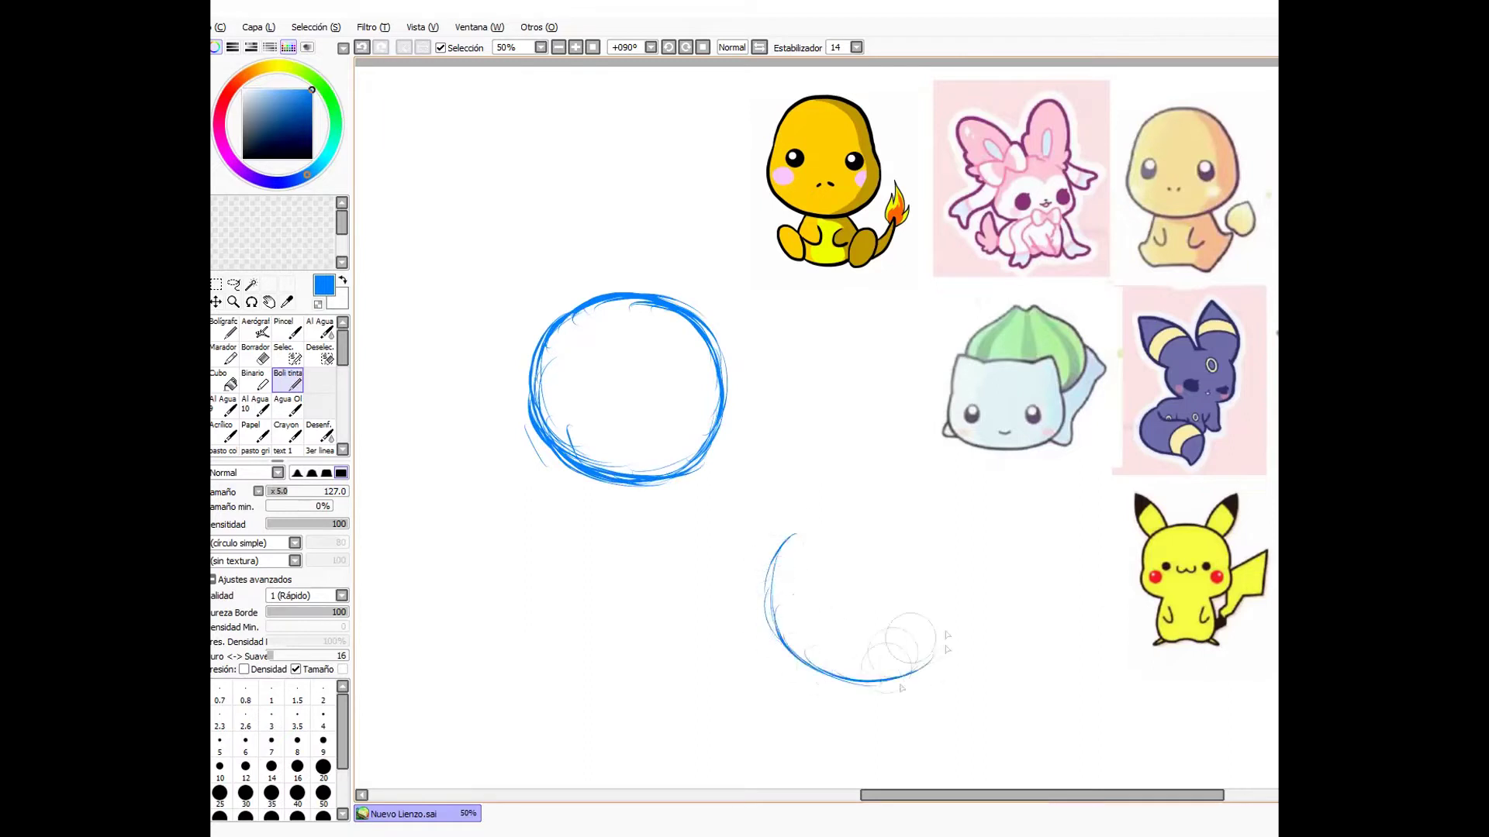
{"action": "key", "text": "ctrl+z"}
{"action": "key", "text": "ctrl+z"}
- Sketch wide cheeks and a jaw around the lower half of the head circle, redrawing the jawline closer to the circle
{"action": "mouse_move", "coordinate": [515, 372]}
{"action": "left_mouse_down"}
{"action": "mouse_move", "coordinate": [532, 500]}
{"action": "mouse_move", "coordinate": [681, 527]}
{"action": "mouse_move", "coordinate": [736, 496]}
{"action": "mouse_move", "coordinate": [746, 430]}
{"action": "mouse_move", "coordinate": [729, 357]}
{"action": "mouse_move", "coordinate": [749, 516]}
{"action": "left_mouse_up"}
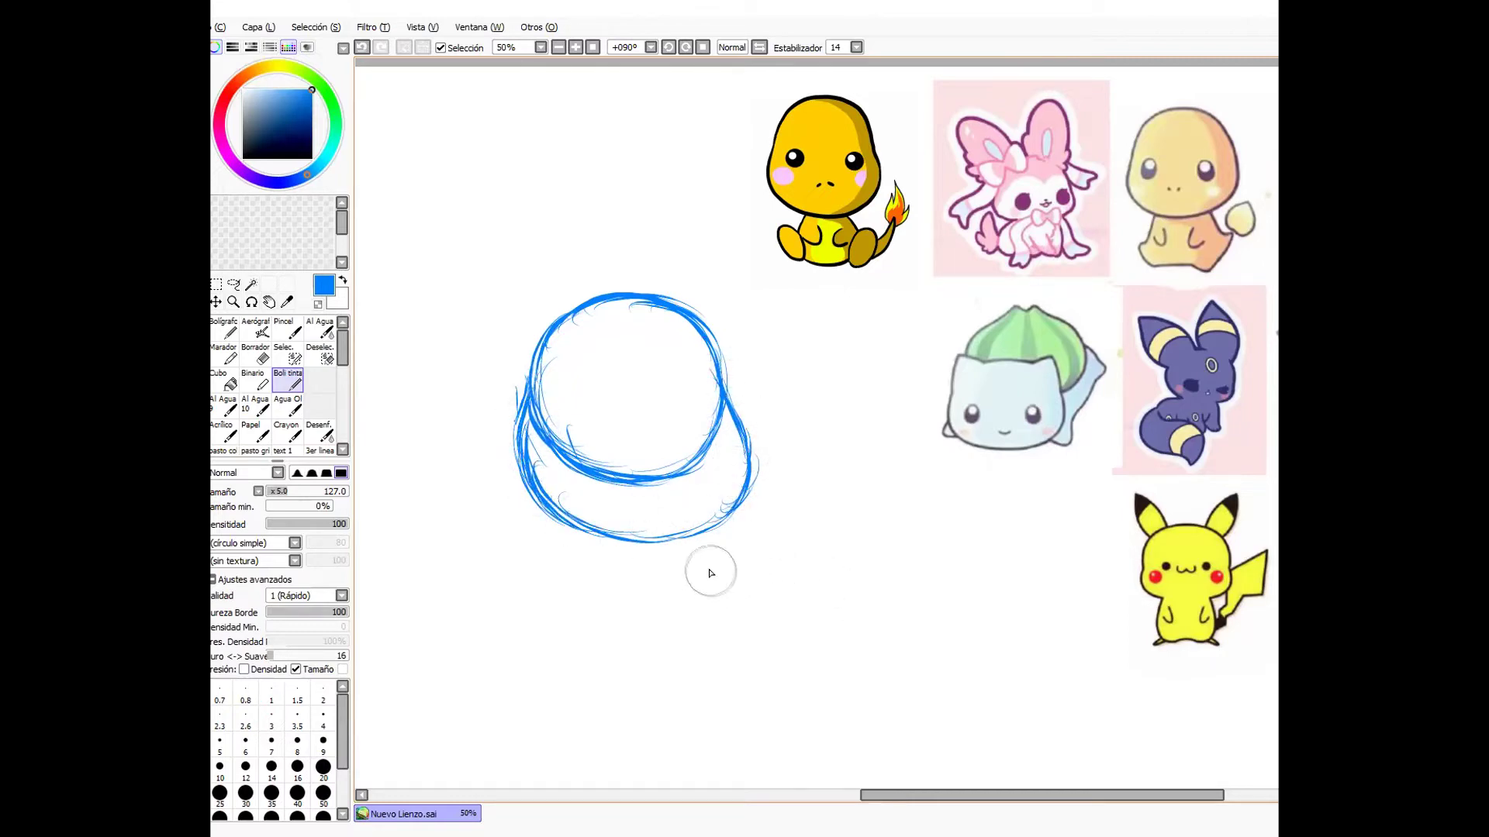
{"action": "key", "text": "e"}
{"action": "mouse_move", "coordinate": [710, 531]}
{"action": "left_mouse_down"}
{"action": "mouse_move", "coordinate": [752, 458]}
{"action": "mouse_move", "coordinate": [538, 482]}
{"action": "left_mouse_up"}
{"action": "key", "text": "n"}
{"action": "mouse_move", "coordinate": [521, 382]}
{"action": "left_mouse_down"}
{"action": "mouse_move", "coordinate": [558, 500]}
{"action": "mouse_move", "coordinate": [620, 518]}
{"action": "mouse_move", "coordinate": [722, 480]}
{"action": "left_mouse_up"}
{"action": "left_click_drag", "start_coordinate": [598, 500], "coordinate": [704, 497]}
{"action": "mouse_move", "coordinate": [728, 394]}
{"action": "left_mouse_down"}
{"action": "mouse_move", "coordinate": [725, 472]}
{"action": "mouse_move", "coordinate": [621, 516]}
{"action": "mouse_move", "coordinate": [727, 480]}
{"action": "mouse_move", "coordinate": [555, 496]}
{"action": "left_mouse_up"}
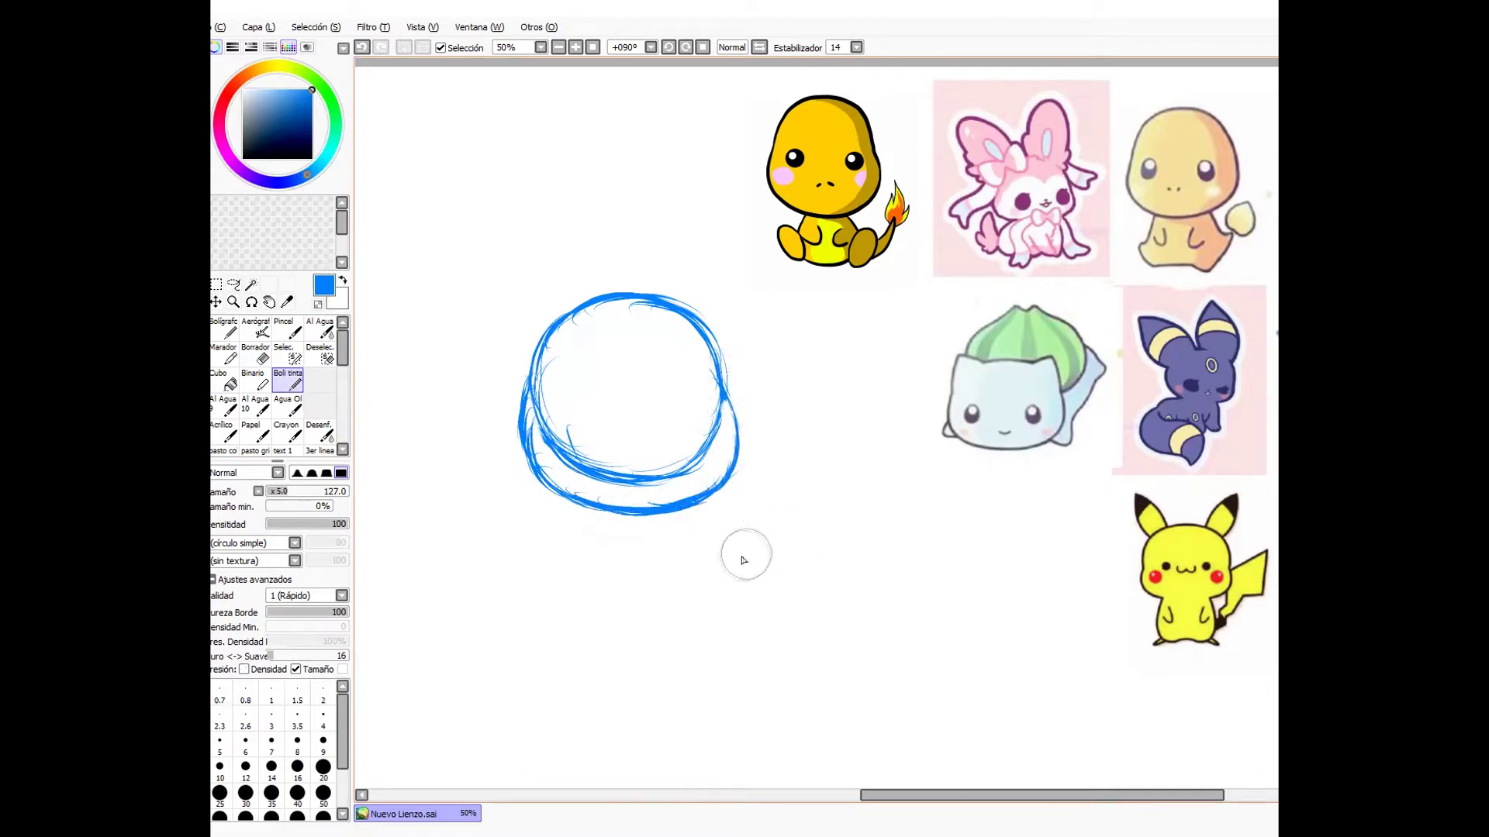
- Sketch a small rounded body under the head and an oval foot on each side of it
{"action": "mouse_move", "coordinate": [603, 514]}
{"action": "left_mouse_down"}
{"action": "mouse_move", "coordinate": [581, 589]}
{"action": "mouse_move", "coordinate": [605, 601]}
{"action": "left_mouse_up"}
{"action": "left_click_drag", "start_coordinate": [692, 556], "coordinate": [686, 603]}
{"action": "left_click_drag", "start_coordinate": [583, 575], "coordinate": [690, 588]}
{"action": "mouse_move", "coordinate": [603, 513]}
{"action": "left_mouse_down"}
{"action": "mouse_move", "coordinate": [592, 610]}
{"action": "mouse_move", "coordinate": [694, 585]}
{"action": "left_mouse_up"}
{"action": "left_click_drag", "start_coordinate": [674, 517], "coordinate": [696, 597]}
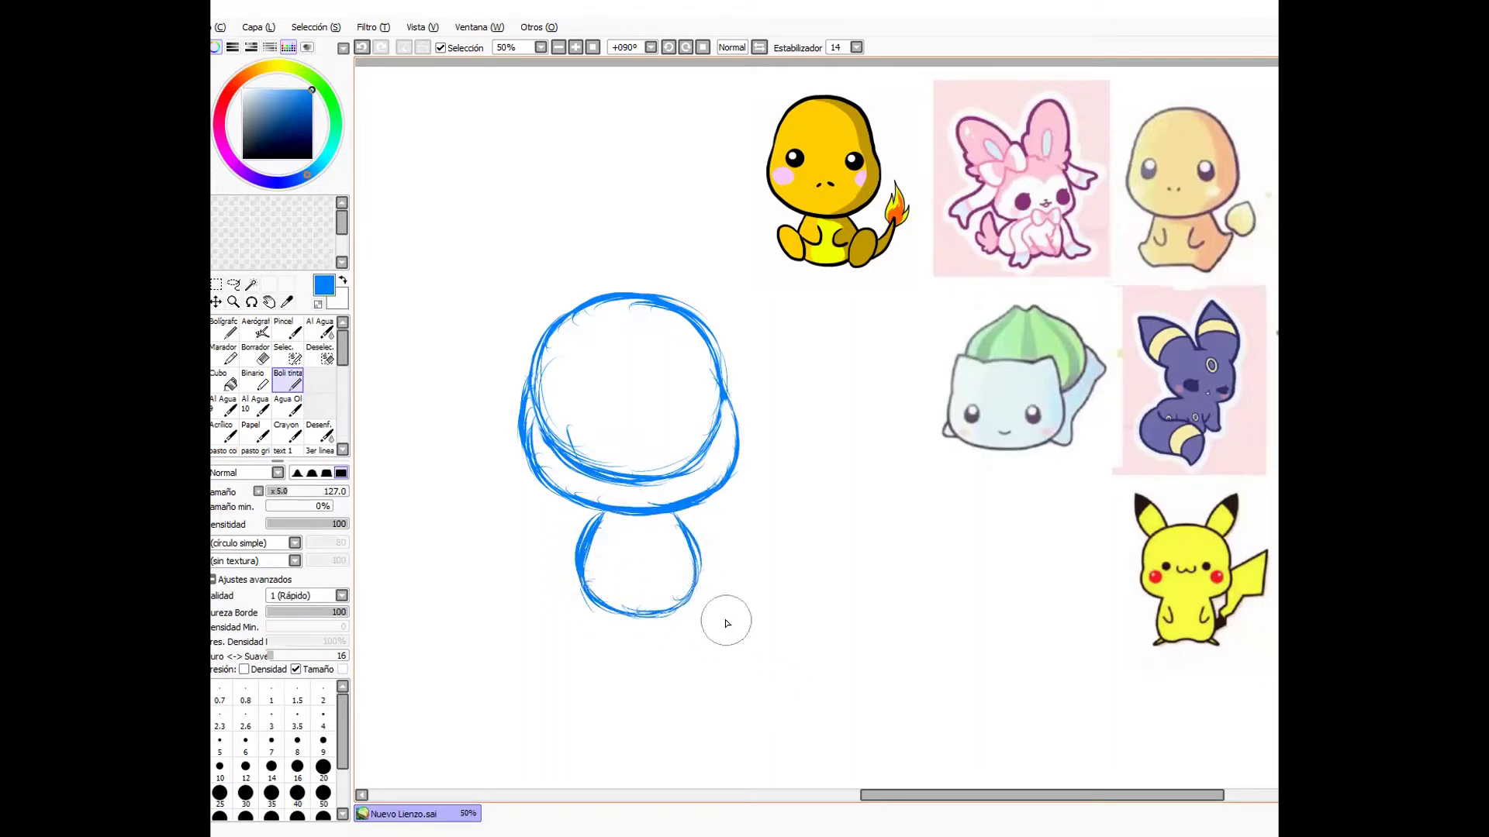
{"action": "mouse_move", "coordinate": [578, 542]}
{"action": "left_mouse_down"}
{"action": "mouse_move", "coordinate": [570, 608]}
{"action": "mouse_move", "coordinate": [607, 577]}
{"action": "mouse_move", "coordinate": [585, 535]}
{"action": "left_mouse_up"}
{"action": "mouse_move", "coordinate": [711, 538]}
{"action": "left_mouse_down"}
{"action": "mouse_move", "coordinate": [726, 606]}
{"action": "mouse_move", "coordinate": [701, 623]}
{"action": "mouse_move", "coordinate": [736, 556]}
{"action": "mouse_move", "coordinate": [717, 528]}
{"action": "left_mouse_up"}
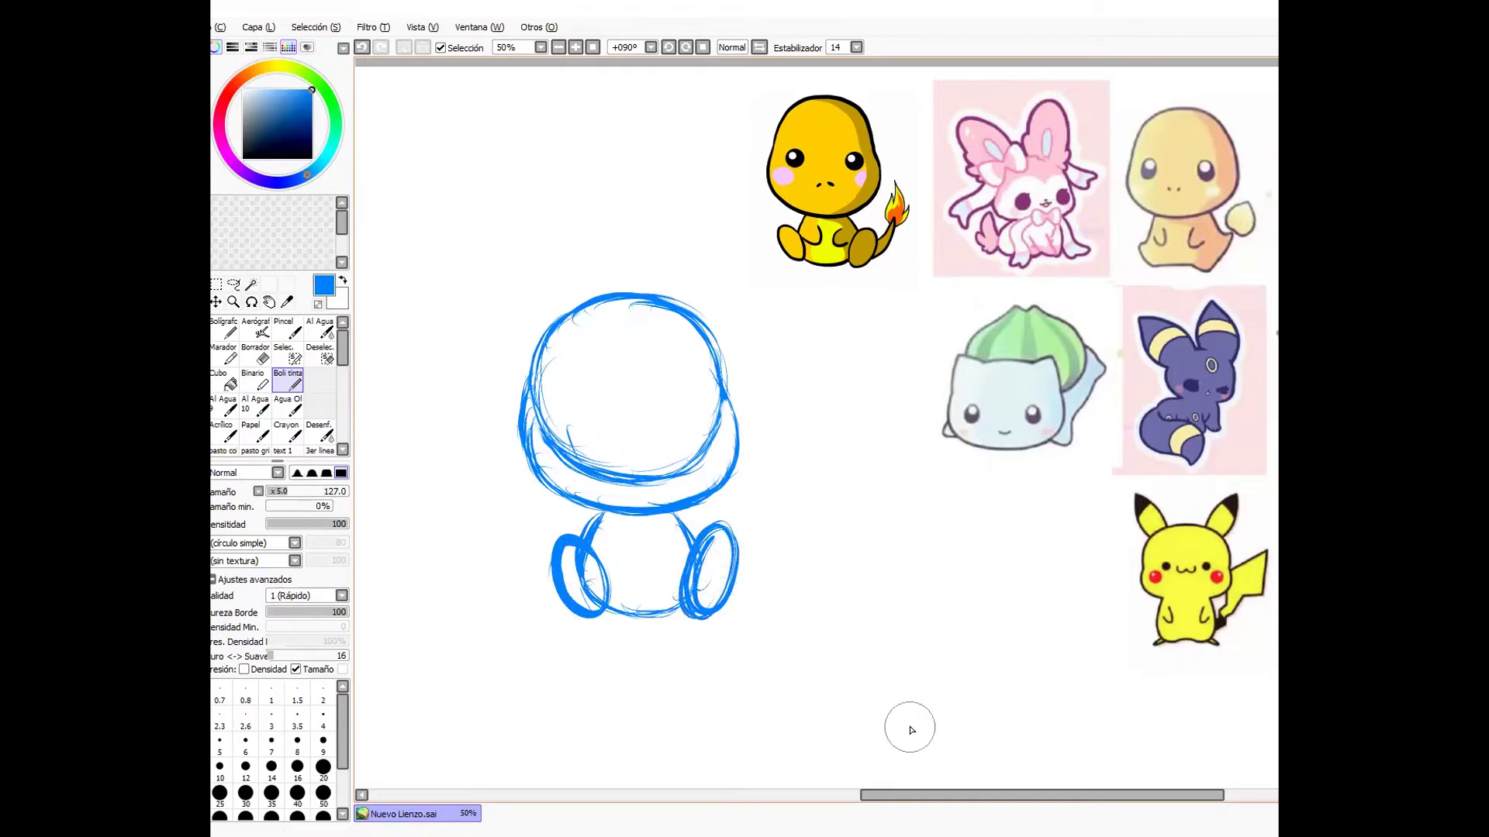
- Lasso the whole blue sketch, enlarge and reposition it, and deselect it
{"action": "left_click", "coordinate": [235, 284]}
{"action": "mouse_move", "coordinate": [514, 309]}
{"action": "left_mouse_down"}
{"action": "mouse_move", "coordinate": [666, 268]}
{"action": "mouse_move", "coordinate": [512, 307]}
{"action": "left_mouse_up"}
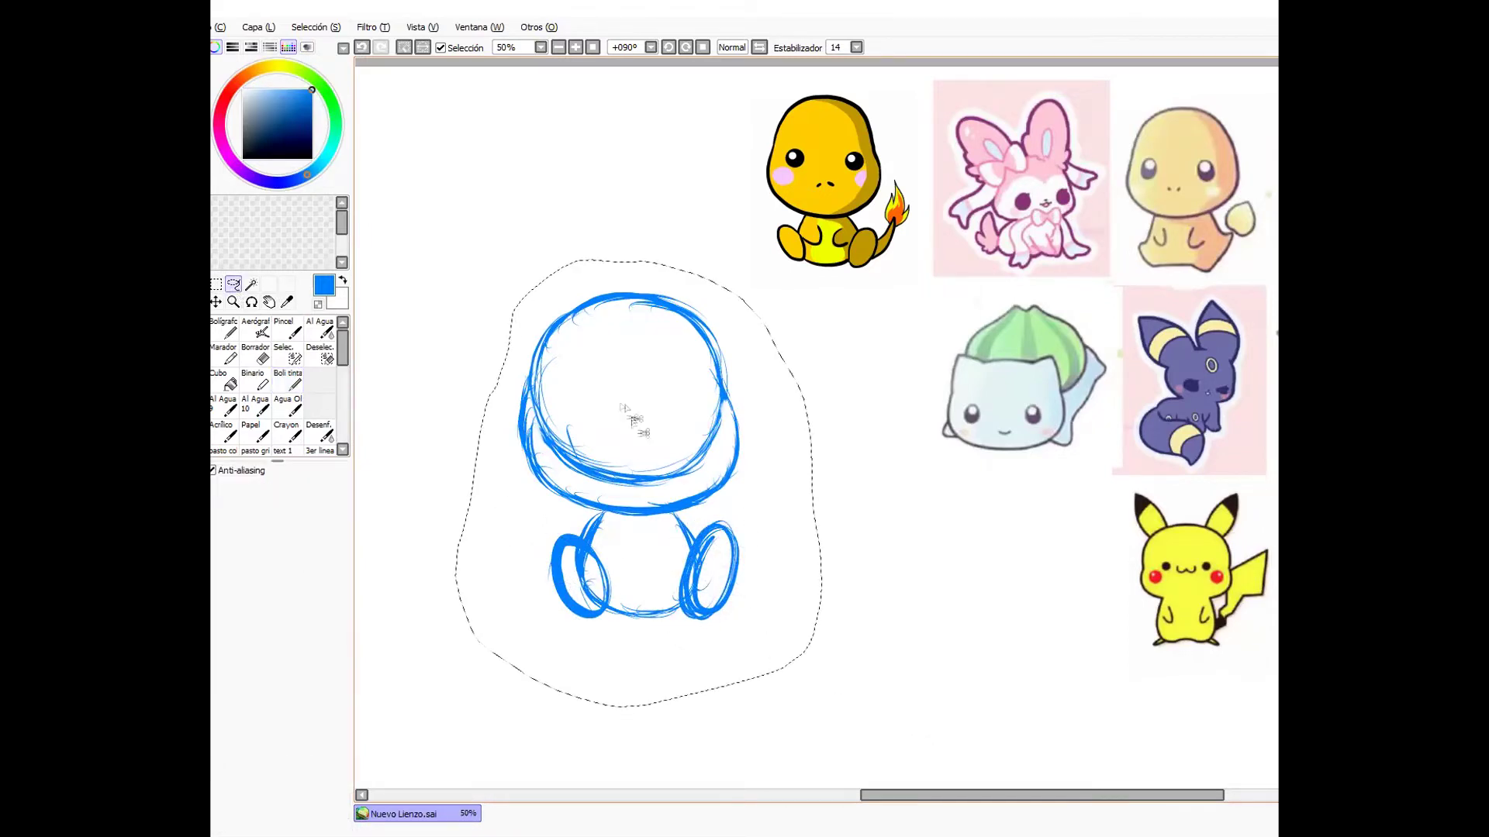
{"action": "key", "text": "ctrl+t"}
{"action": "left_click_drag", "start_coordinate": [760, 621], "coordinate": [776, 719]}
{"action": "left_click_drag", "start_coordinate": [513, 293], "coordinate": [436, 263]}
{"action": "left_click_drag", "start_coordinate": [589, 350], "coordinate": [631, 366]}
{"action": "key", "text": "Return"}
{"action": "key", "text": "ctrl+d"}
- Erase the body lines that overlap the inside of both oval feet
{"action": "left_click", "coordinate": [287, 380]}
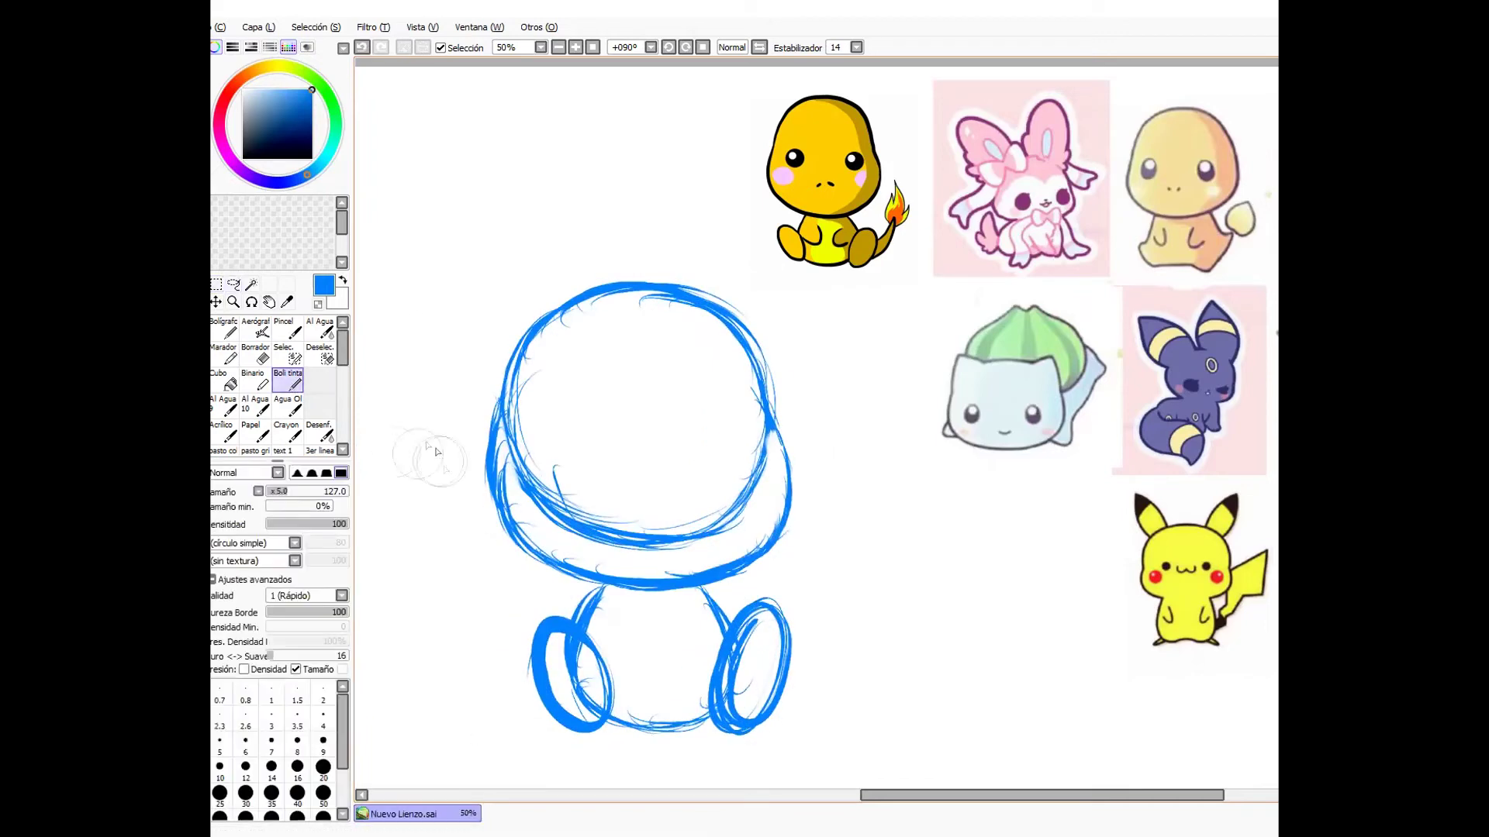
{"action": "key", "text": "e"}
{"action": "mouse_move", "coordinate": [597, 667]}
{"action": "left_mouse_down"}
{"action": "mouse_move", "coordinate": [574, 698]}
{"action": "mouse_move", "coordinate": [591, 683]}
{"action": "mouse_move", "coordinate": [559, 660]}
{"action": "left_mouse_up"}
{"action": "mouse_move", "coordinate": [741, 652]}
{"action": "left_mouse_down"}
{"action": "mouse_move", "coordinate": [754, 683]}
{"action": "mouse_move", "coordinate": [733, 709]}
{"action": "left_mouse_up"}
{"action": "left_click", "coordinate": [287, 380]}
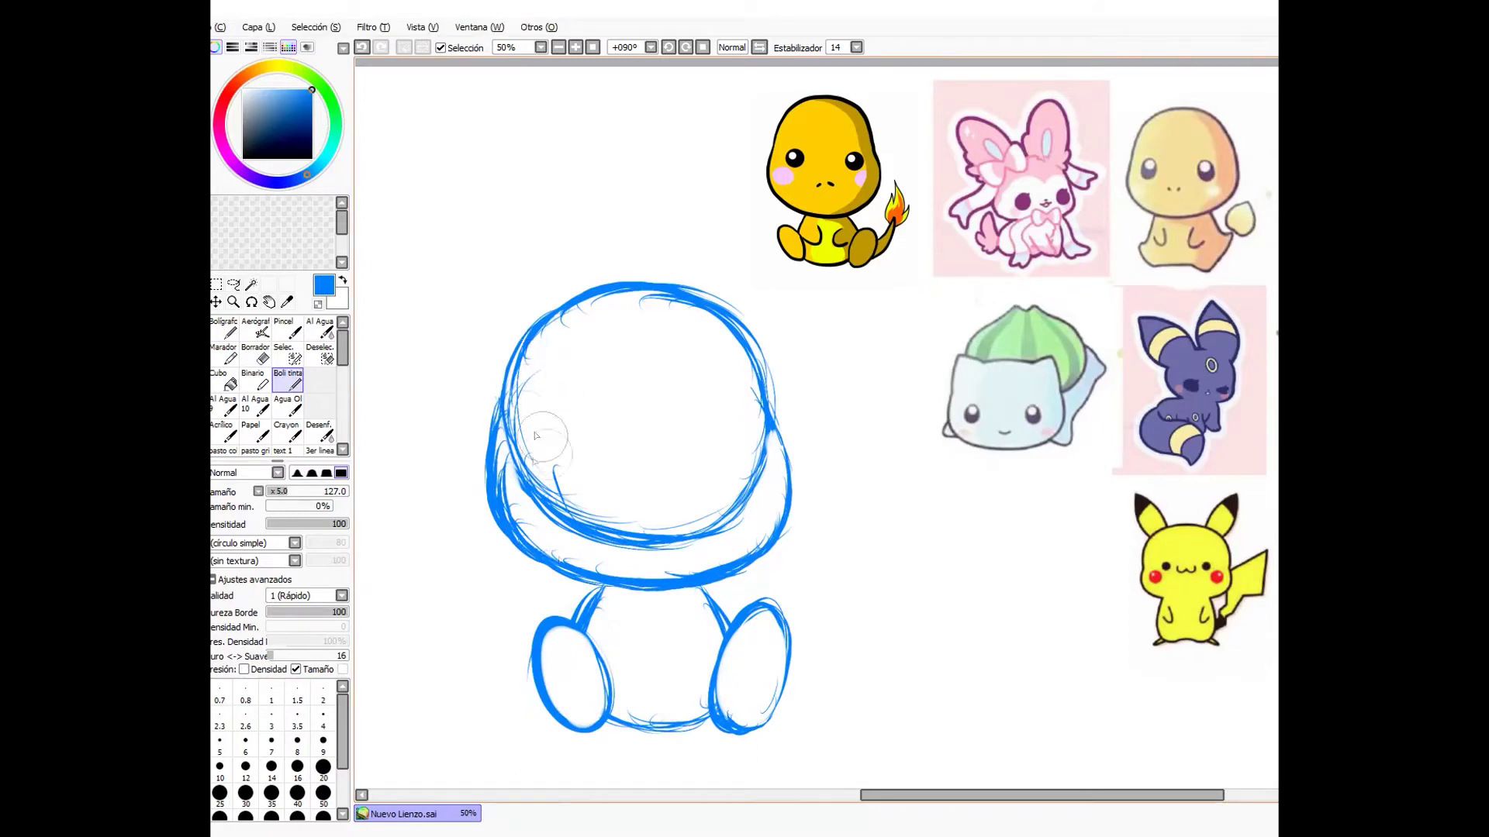
- Sketch the belly shell between the feet with curved horizontal bands across it
{"action": "mouse_move", "coordinate": [633, 620]}
{"action": "left_mouse_down"}
{"action": "mouse_move", "coordinate": [643, 594]}
{"action": "mouse_move", "coordinate": [620, 644]}
{"action": "mouse_move", "coordinate": [628, 713]}
{"action": "mouse_move", "coordinate": [675, 625]}
{"action": "mouse_move", "coordinate": [740, 606]}
{"action": "left_mouse_up"}
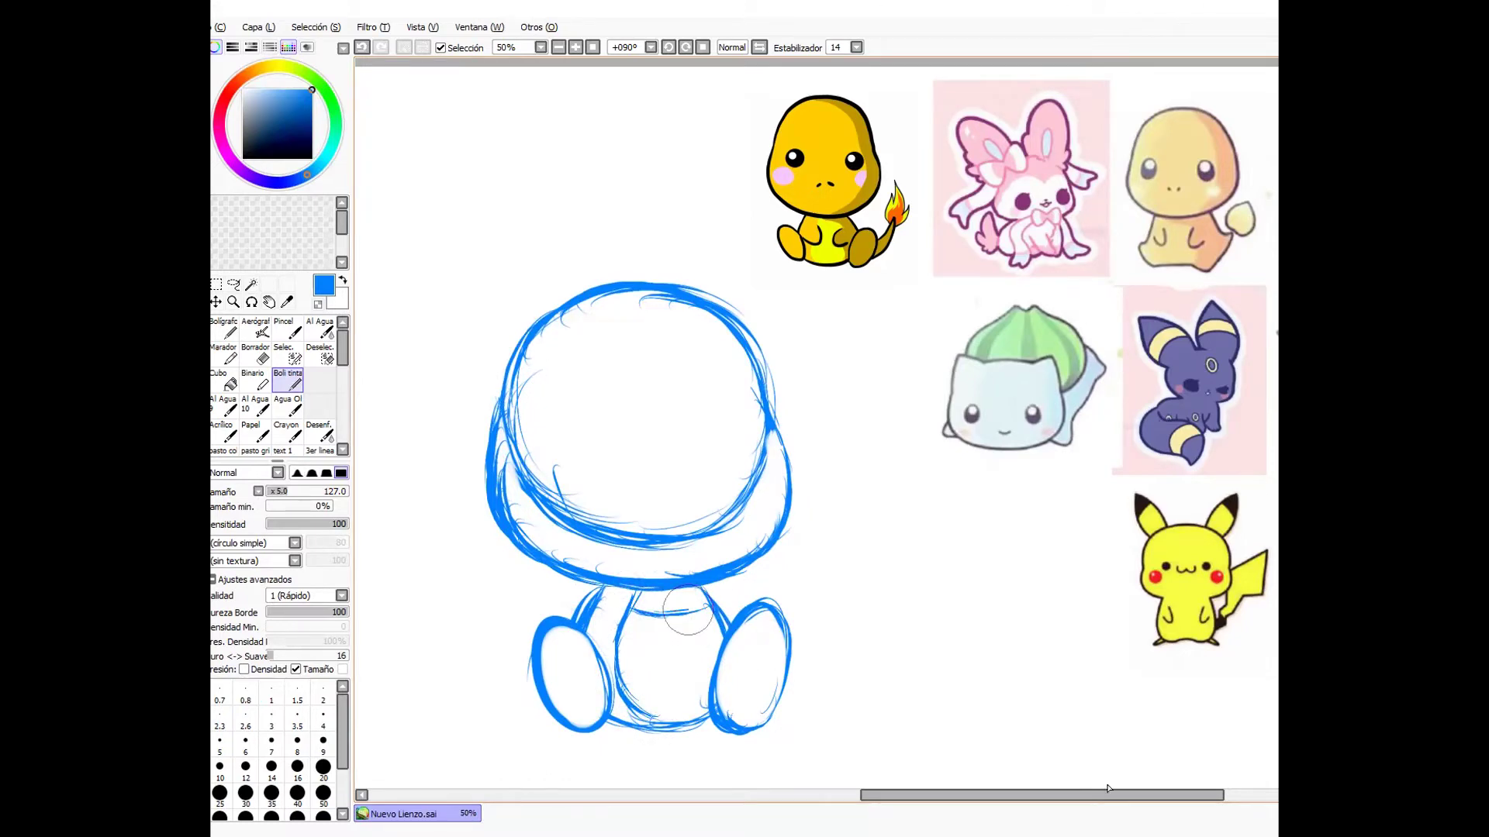
{"action": "mouse_move", "coordinate": [622, 640]}
{"action": "left_mouse_down"}
{"action": "mouse_move", "coordinate": [666, 656]}
{"action": "mouse_move", "coordinate": [717, 642]}
{"action": "left_mouse_up"}
{"action": "left_click_drag", "start_coordinate": [621, 673], "coordinate": [717, 668]}
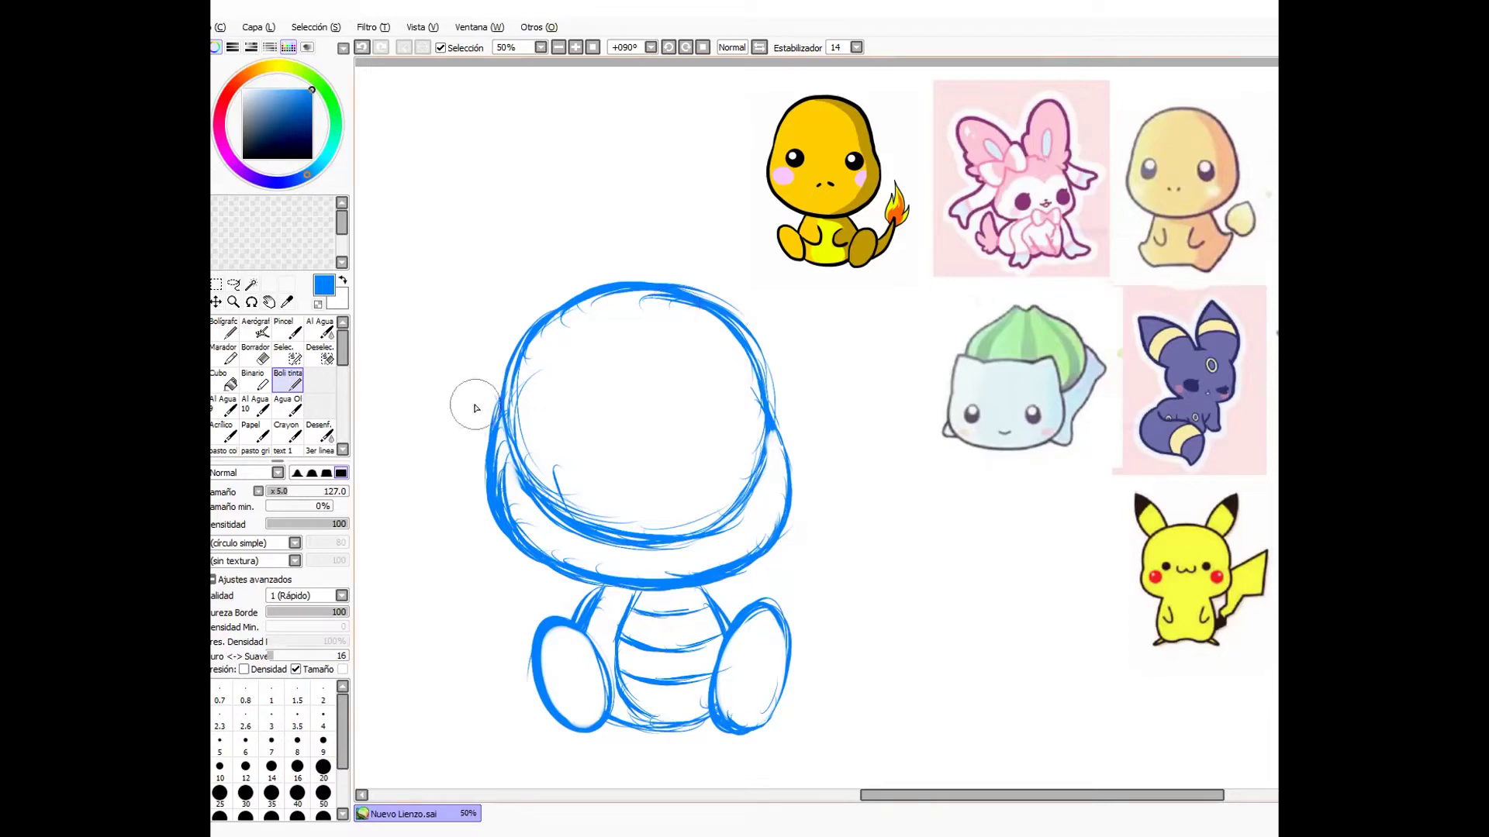
{"action": "key", "text": "ctrl+z"}
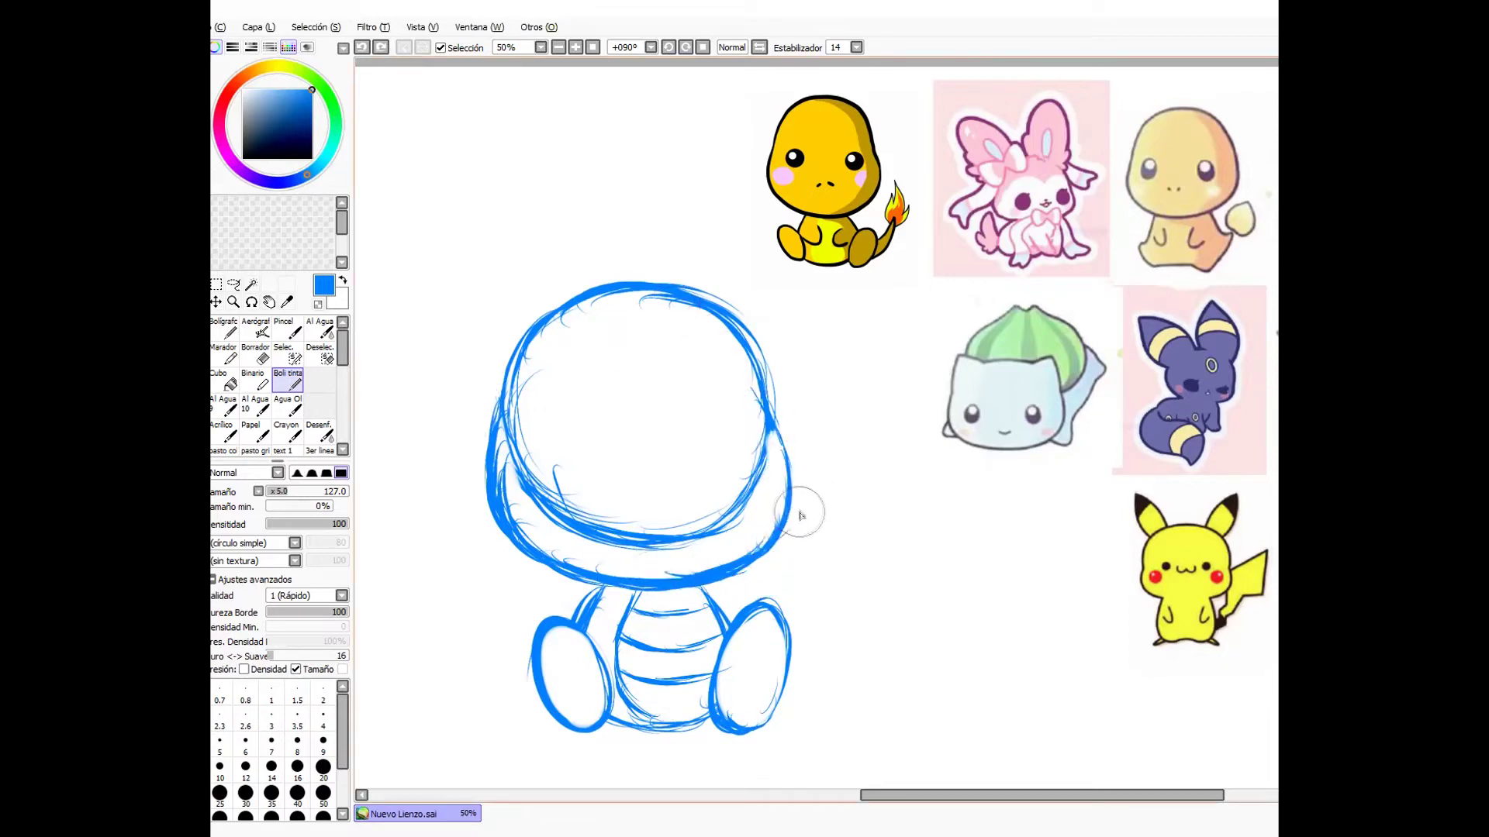
- Draw two solid oval eyes and erase the guide-circle lines inside the face
{"action": "left_click_drag", "start_coordinate": [604, 425], "coordinate": [606, 459]}
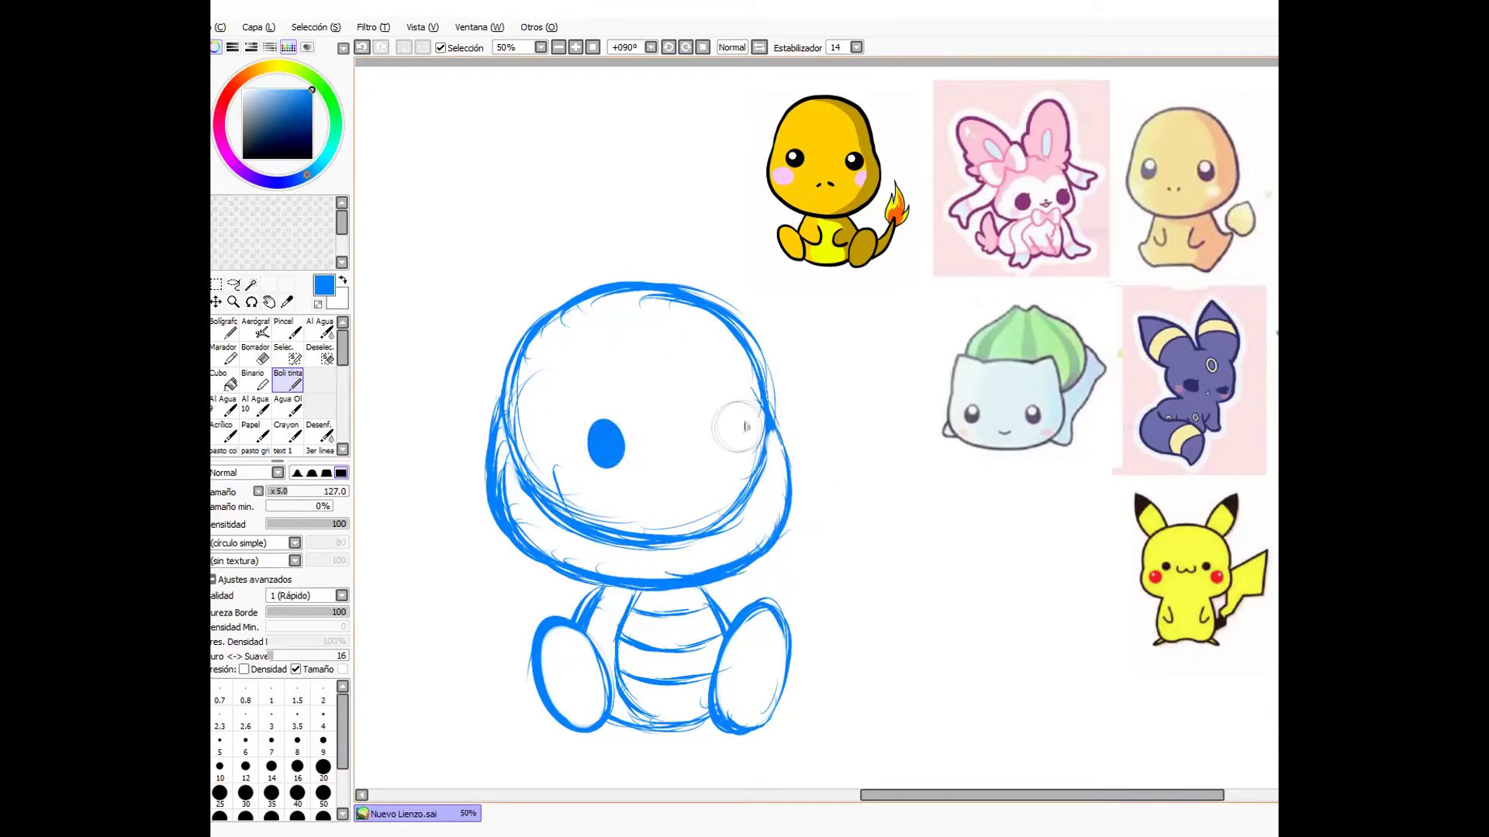
{"action": "left_click_drag", "start_coordinate": [749, 419], "coordinate": [749, 454]}
{"action": "key", "text": "e"}
{"action": "mouse_move", "coordinate": [557, 474]}
{"action": "left_mouse_down"}
{"action": "mouse_move", "coordinate": [544, 465]}
{"action": "mouse_move", "coordinate": [575, 506]}
{"action": "mouse_move", "coordinate": [762, 475]}
{"action": "left_mouse_up"}
{"action": "left_click_drag", "start_coordinate": [770, 416], "coordinate": [773, 437]}
{"action": "left_click", "coordinate": [288, 380]}
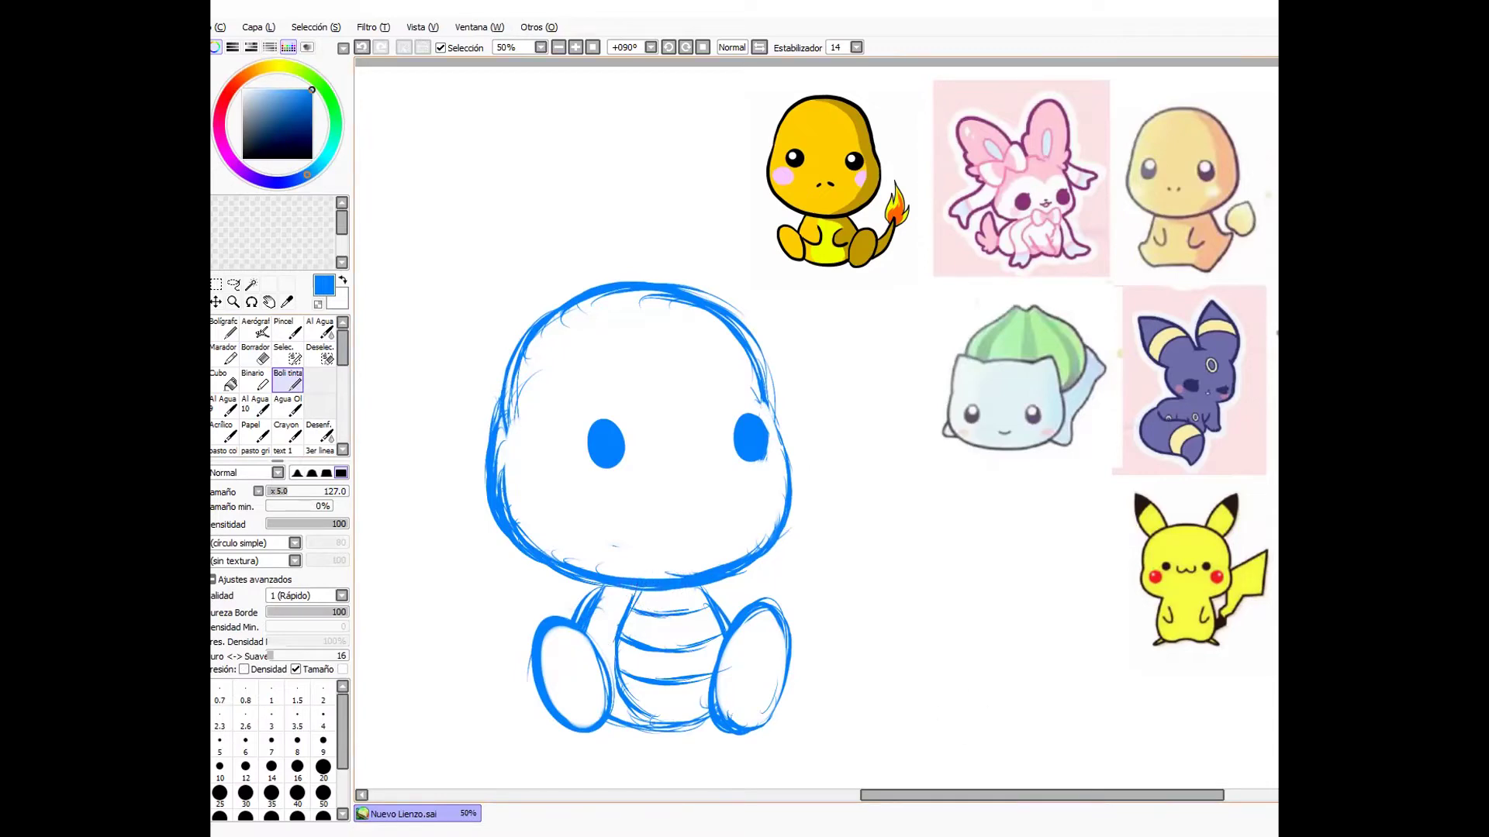
- Sketch both arms resting over the belly shell and an open smiling mouth on the face
{"action": "key", "text": "e"}
{"action": "mouse_move", "coordinate": [617, 625]}
{"action": "left_mouse_down"}
{"action": "mouse_move", "coordinate": [636, 667]}
{"action": "mouse_move", "coordinate": [710, 641]}
{"action": "mouse_move", "coordinate": [715, 619]}
{"action": "left_mouse_up"}
{"action": "left_click", "coordinate": [288, 381]}
{"action": "mouse_move", "coordinate": [606, 661]}
{"action": "left_mouse_down"}
{"action": "mouse_move", "coordinate": [652, 657]}
{"action": "mouse_move", "coordinate": [620, 621]}
{"action": "left_mouse_up"}
{"action": "left_click_drag", "start_coordinate": [708, 605], "coordinate": [703, 658]}
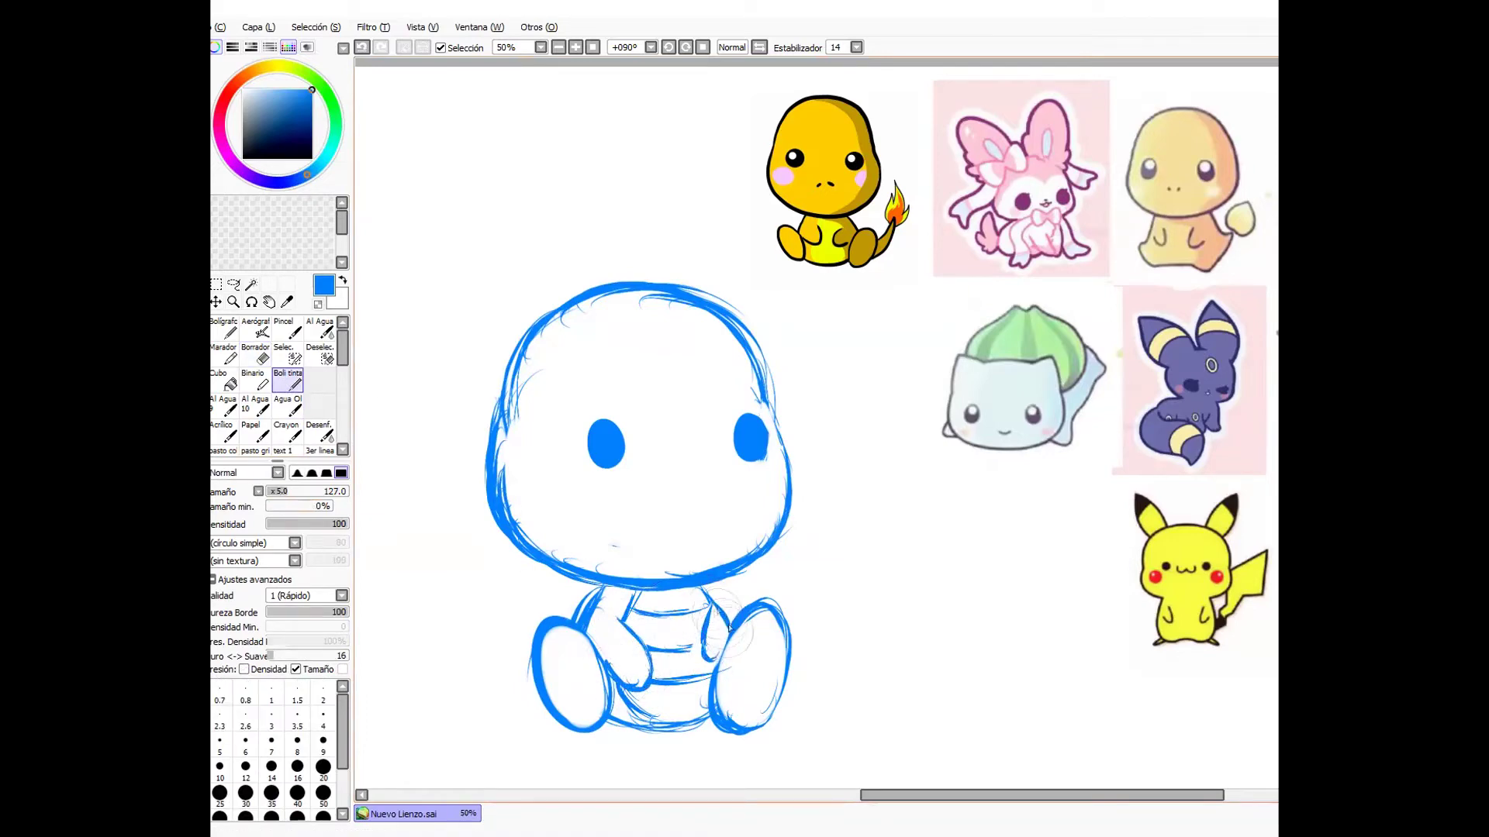
{"action": "mouse_move", "coordinate": [657, 509]}
{"action": "left_mouse_down"}
{"action": "mouse_move", "coordinate": [711, 497]}
{"action": "mouse_move", "coordinate": [683, 520]}
{"action": "mouse_move", "coordinate": [708, 546]}
{"action": "left_mouse_up"}
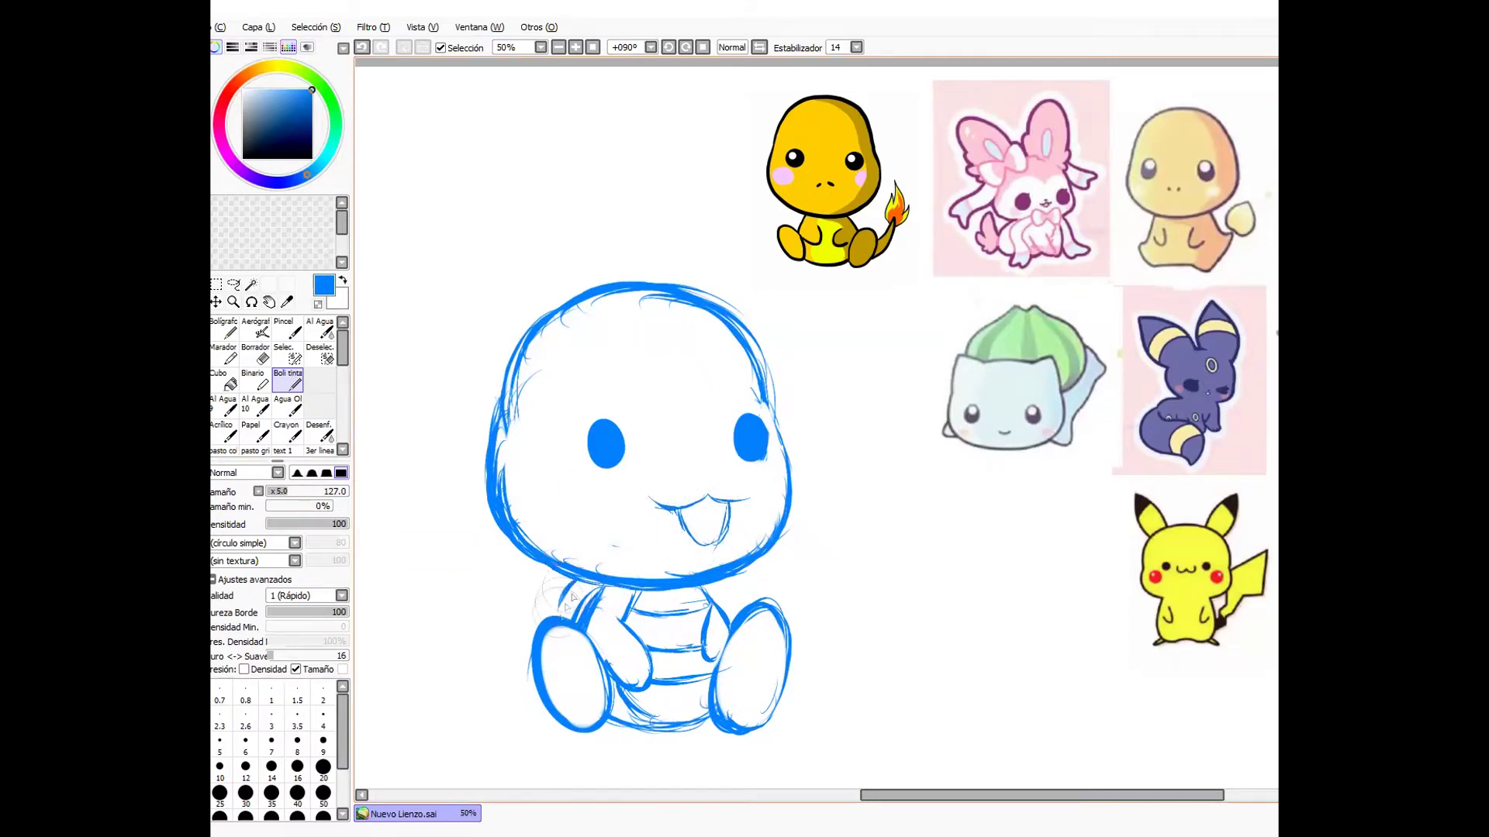
- Sketch the back shell behind the left shoulder and a rounded tail beside the left foot
{"action": "left_click_drag", "start_coordinate": [525, 615], "coordinate": [554, 578]}
{"action": "key", "text": "e"}
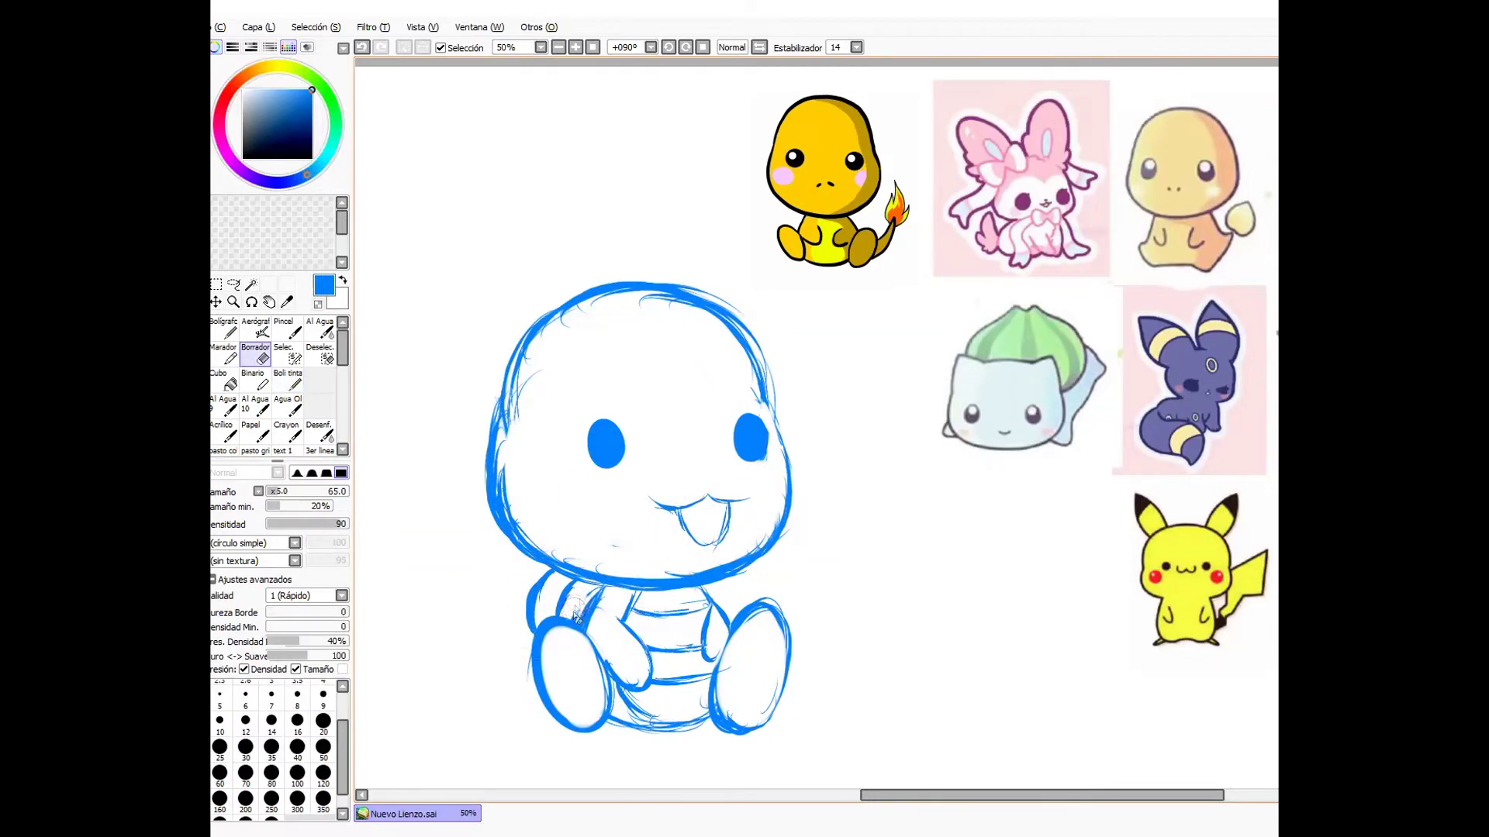
{"action": "key", "text": "n"}
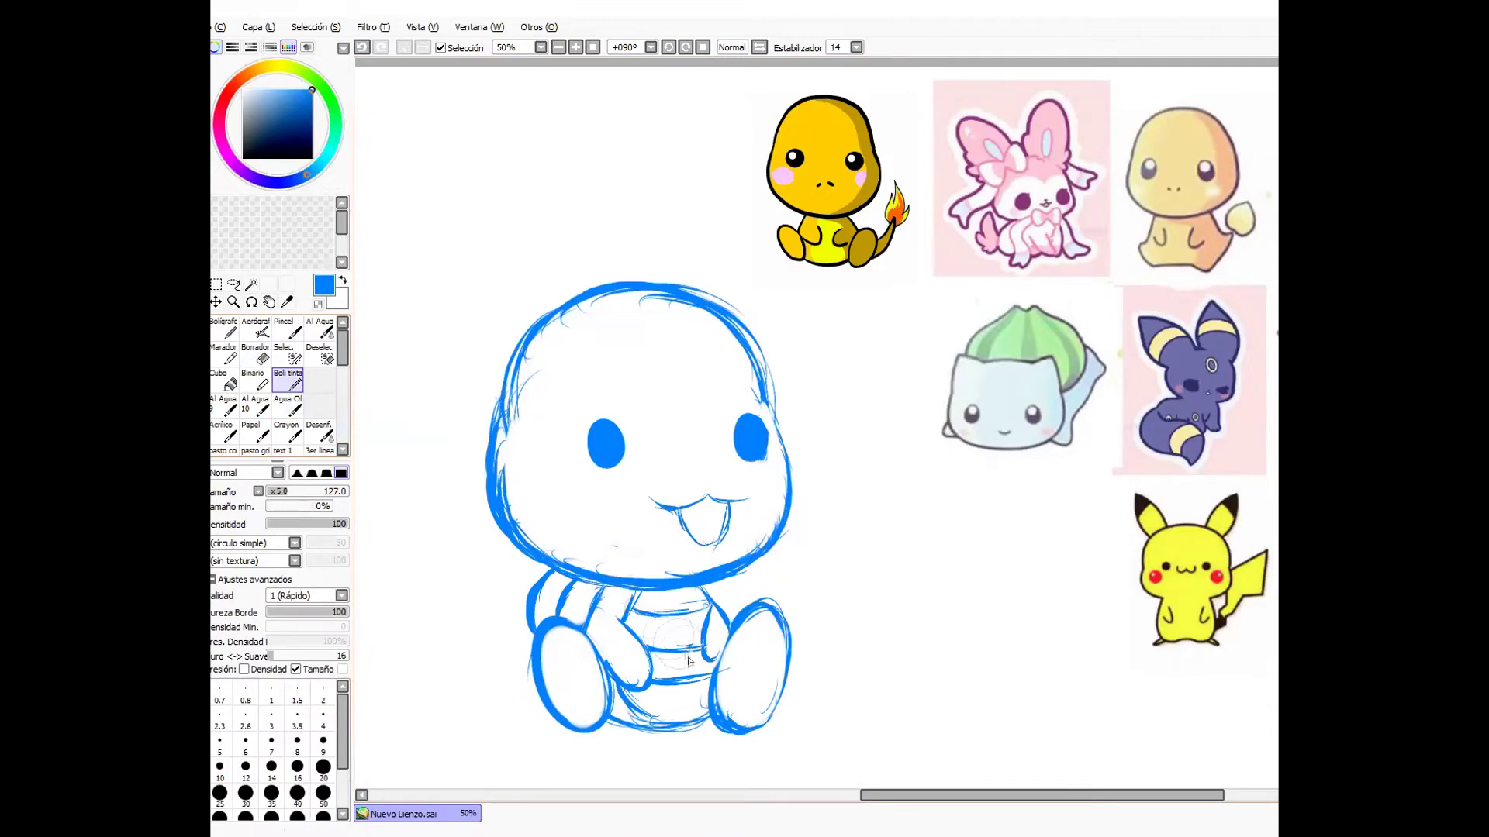
{"action": "mouse_move", "coordinate": [559, 720]}
{"action": "left_mouse_down"}
{"action": "mouse_move", "coordinate": [451, 658]}
{"action": "mouse_move", "coordinate": [532, 673]}
{"action": "mouse_move", "coordinate": [555, 721]}
{"action": "left_mouse_up"}
- Add a white highlight to each eye and draw two small nostrils above the mouth
{"action": "right_click", "coordinate": [642, 442]}
{"action": "left_click", "coordinate": [613, 439]}
{"action": "left_click", "coordinate": [753, 435]}
{"action": "key", "text": "ctrl+z"}
{"action": "left_click", "coordinate": [753, 435]}
{"action": "right_click", "coordinate": [748, 451]}
{"action": "left_click_drag", "start_coordinate": [695, 469], "coordinate": [718, 470]}
- Refine the right arm beside the foot and draw a vertical centre line down the belly shell
{"action": "right_click", "coordinate": [718, 607]}
{"action": "right_click", "coordinate": [744, 611]}
{"action": "left_click_drag", "start_coordinate": [712, 604], "coordinate": [733, 623]}
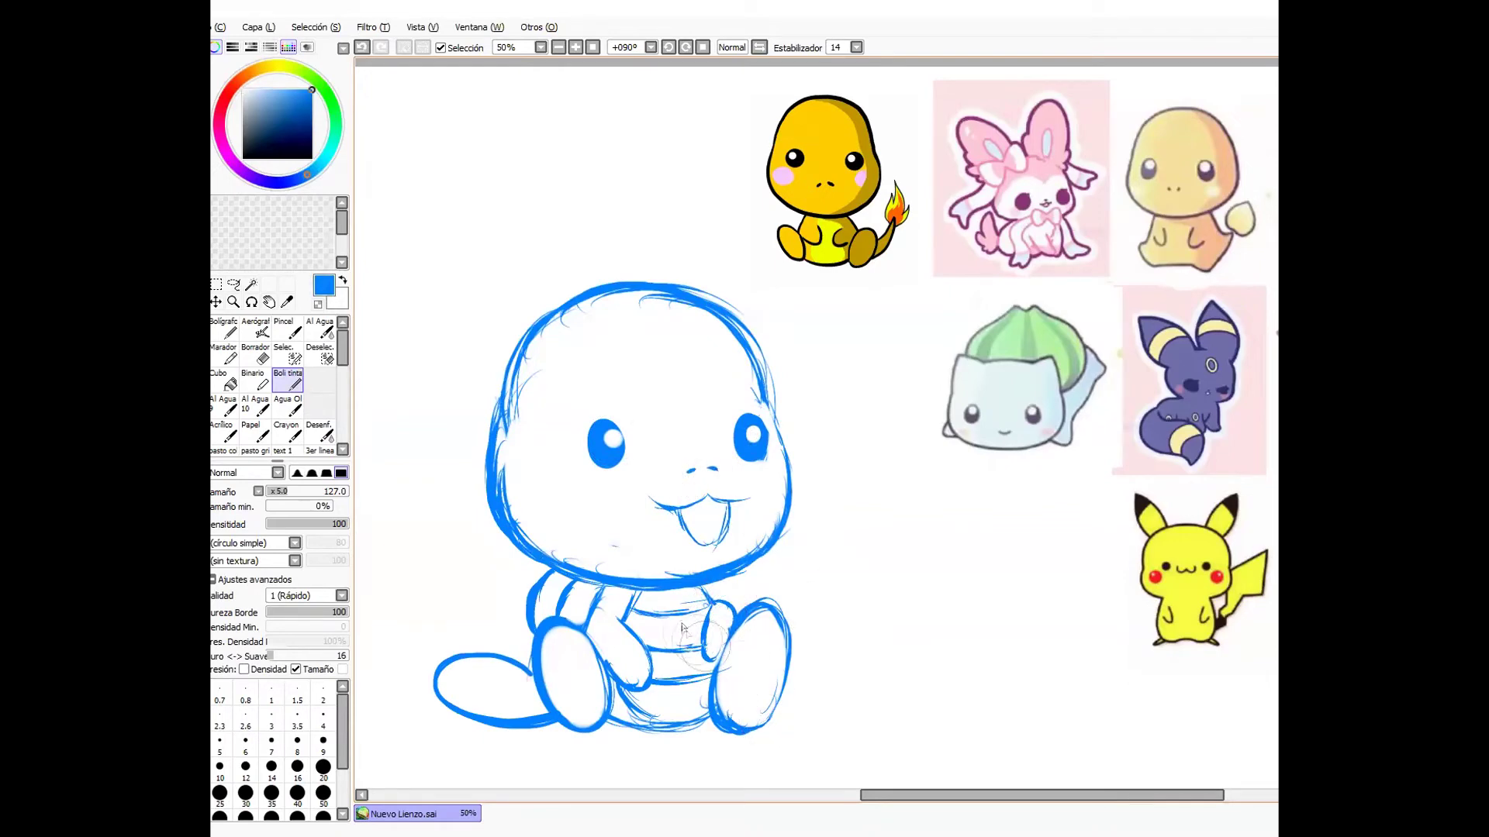
{"action": "left_click_drag", "start_coordinate": [667, 591], "coordinate": [686, 720]}
{"action": "left_click_drag", "start_coordinate": [826, 639], "coordinate": [812, 716]}
{"action": "mouse_move", "coordinate": [860, 649]}
{"action": "left_mouse_down"}
{"action": "mouse_move", "coordinate": [838, 707]}
{"action": "mouse_move", "coordinate": [955, 633]}
{"action": "left_mouse_up"}
{"action": "left_click", "coordinate": [935, 598]}
{"action": "left_click", "coordinate": [952, 584]}
{"action": "left_click_drag", "start_coordinate": [870, 710], "coordinate": [993, 647]}
{"action": "key", "text": "ctrl+z"}
{"action": "key", "text": "ctrl+z"}
{"action": "key", "text": "ctrl+z"}
{"action": "key", "text": "ctrl+z"}
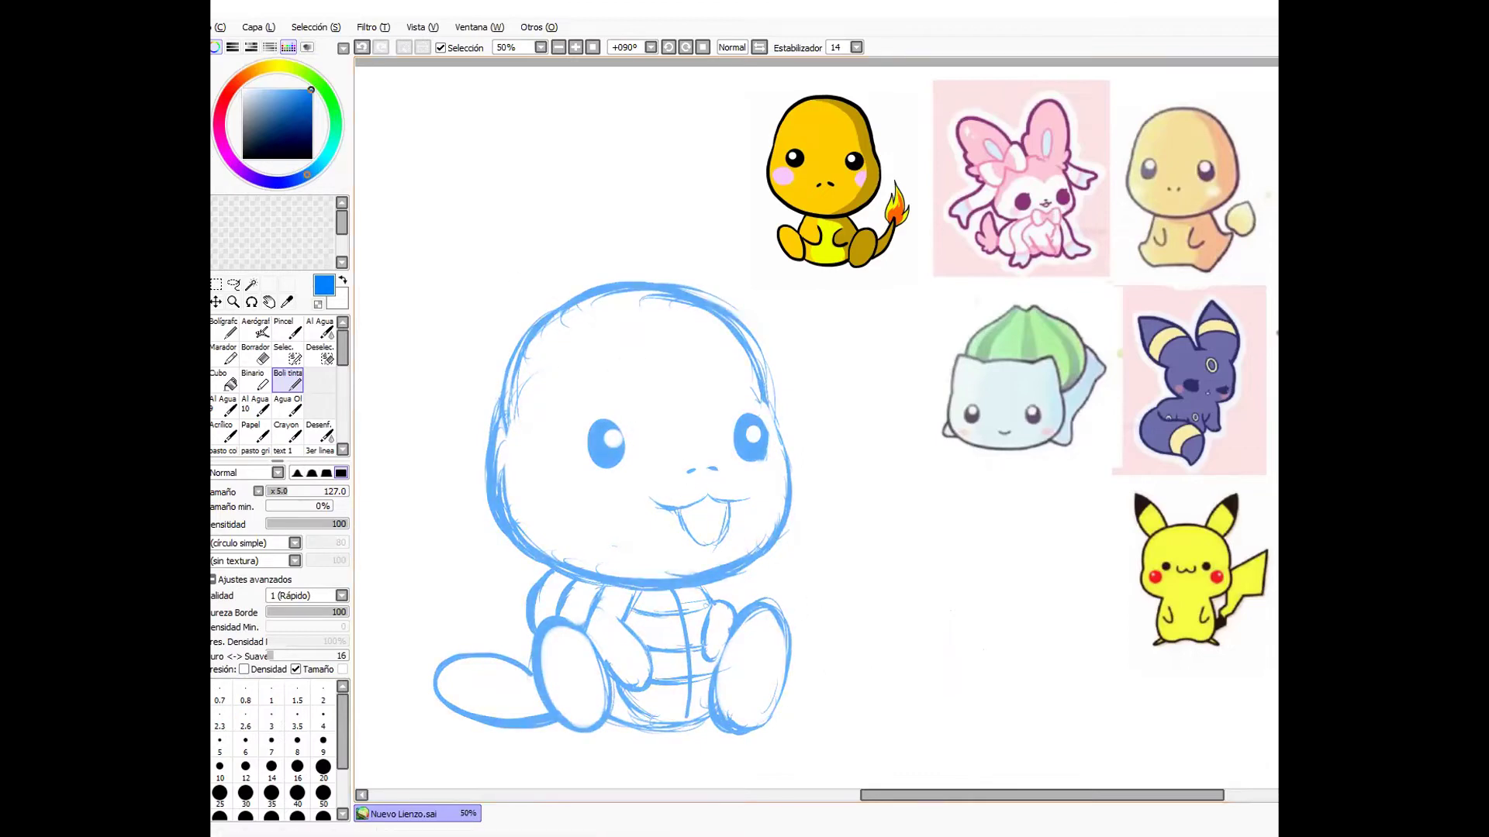
- Ink the head outline in thick black over the sketch, from the crown around the cheeks and jaw
{"action": "left_click", "coordinate": [243, 159]}
{"action": "mouse_move", "coordinate": [504, 425]}
{"action": "left_mouse_down"}
{"action": "mouse_move", "coordinate": [648, 296]}
{"action": "mouse_move", "coordinate": [748, 349]}
{"action": "left_mouse_up"}
{"action": "key", "text": "e"}
{"action": "key", "text": "n"}
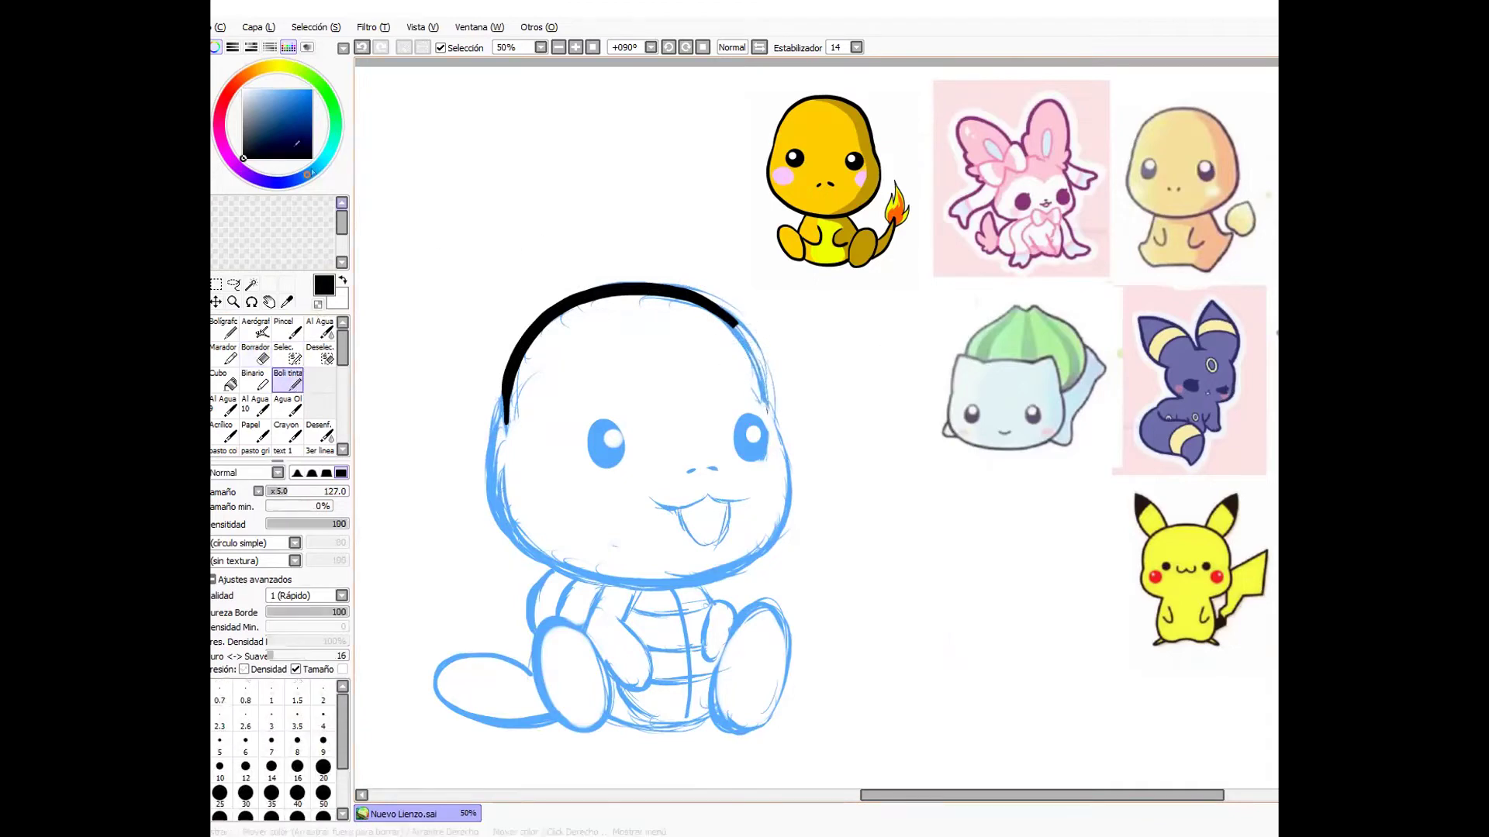
{"action": "left_click_drag", "start_coordinate": [746, 341], "coordinate": [780, 429]}
{"action": "mouse_move", "coordinate": [505, 411]}
{"action": "left_mouse_down"}
{"action": "mouse_move", "coordinate": [662, 587]}
{"action": "mouse_move", "coordinate": [780, 430]}
{"action": "mouse_move", "coordinate": [501, 449]}
{"action": "mouse_move", "coordinate": [698, 591]}
{"action": "mouse_move", "coordinate": [777, 425]}
{"action": "mouse_move", "coordinate": [784, 460]}
{"action": "left_mouse_up"}
{"action": "key", "text": "ctrl+z"}
{"action": "key", "text": "ctrl+z"}
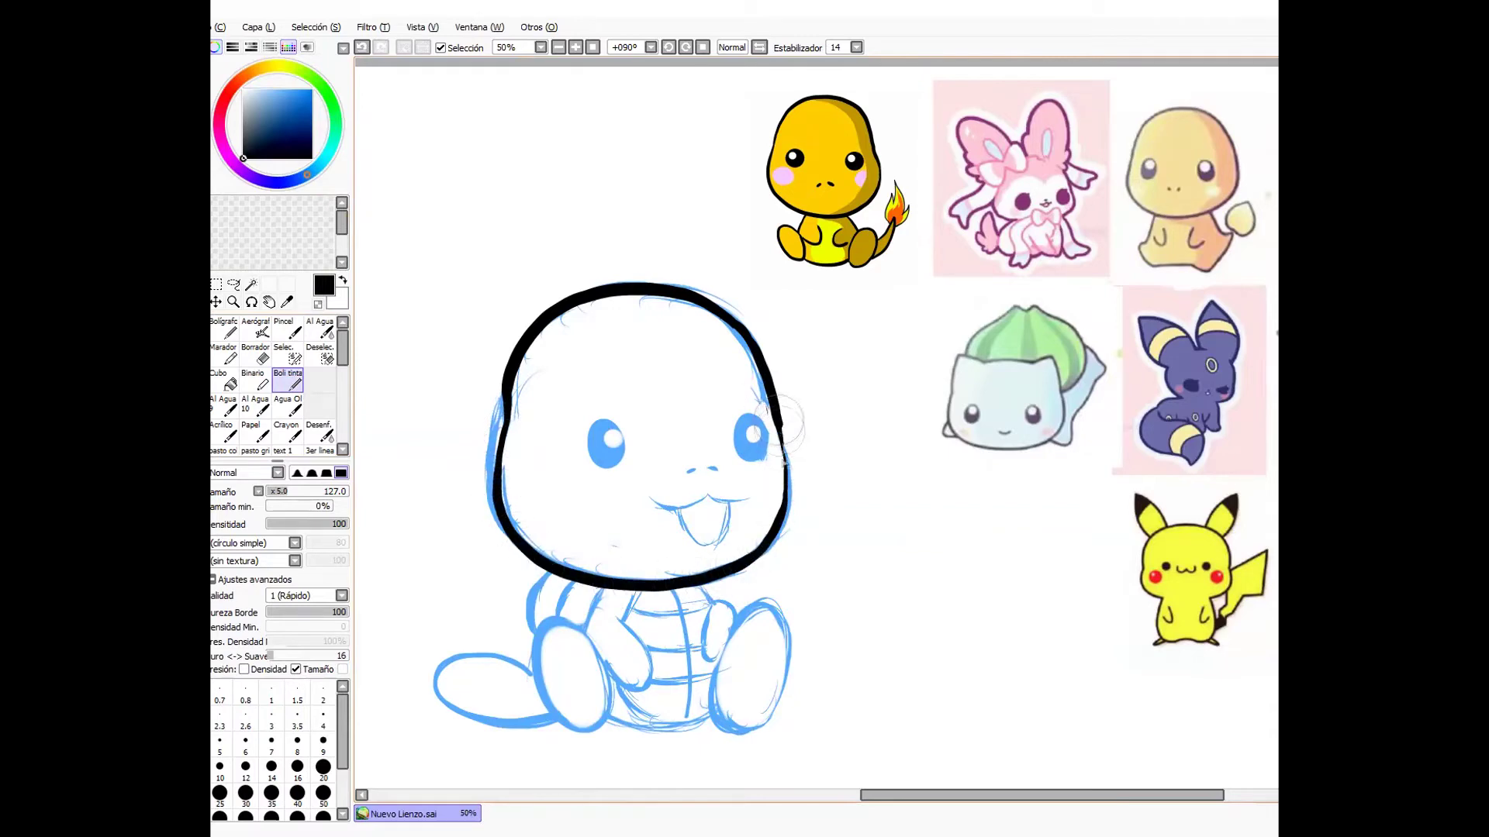
- Ink the solid black eyes and open mouth, and paint a white highlight in each eye
{"action": "left_click_drag", "start_coordinate": [598, 435], "coordinate": [605, 452]}
{"action": "left_click_drag", "start_coordinate": [745, 428], "coordinate": [751, 447]}
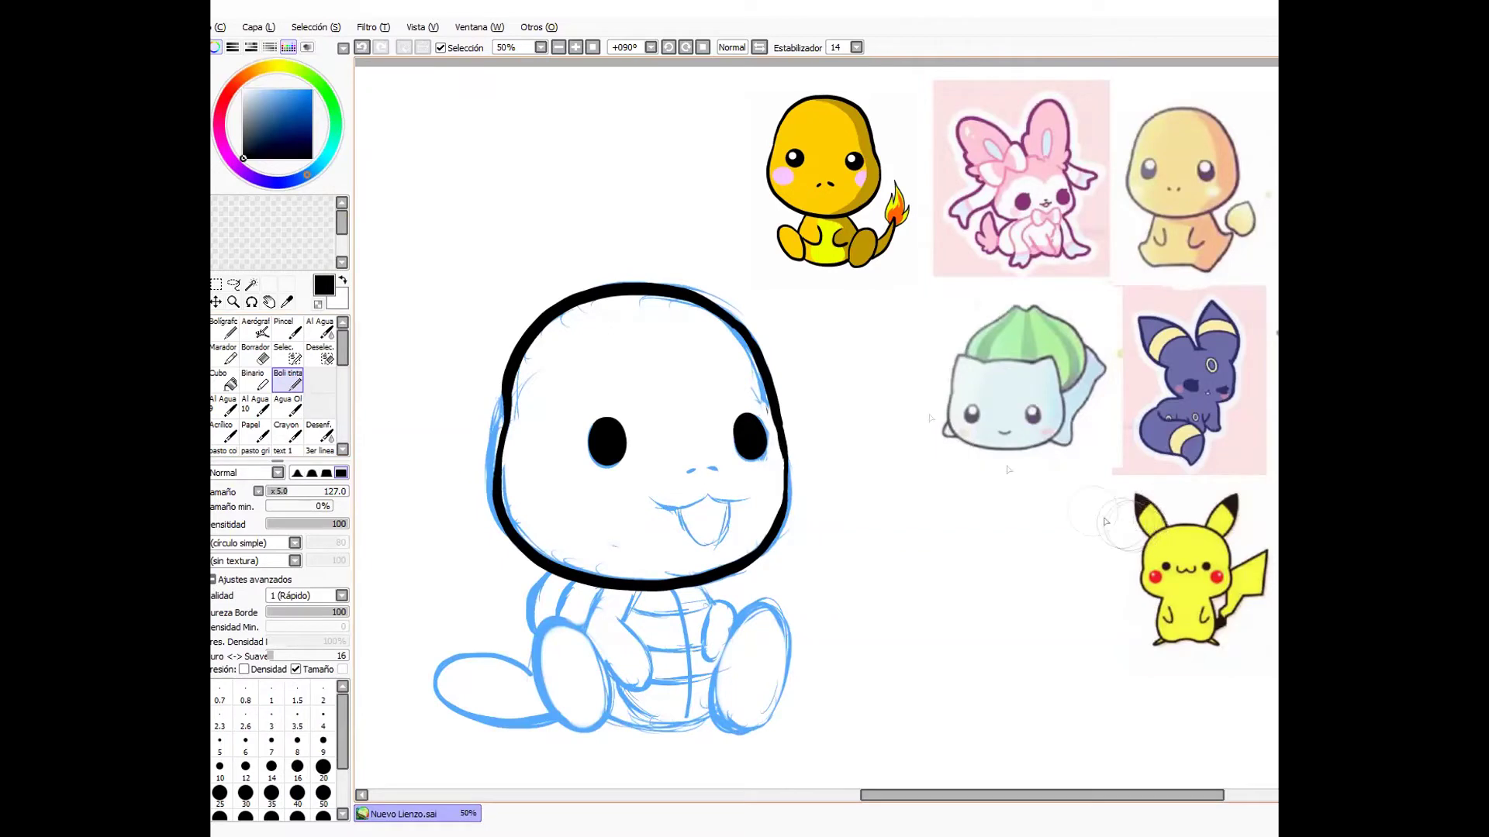
{"action": "mouse_move", "coordinate": [654, 503]}
{"action": "left_mouse_down"}
{"action": "mouse_move", "coordinate": [760, 494]}
{"action": "mouse_move", "coordinate": [711, 544]}
{"action": "left_mouse_up"}
{"action": "key", "text": "x"}
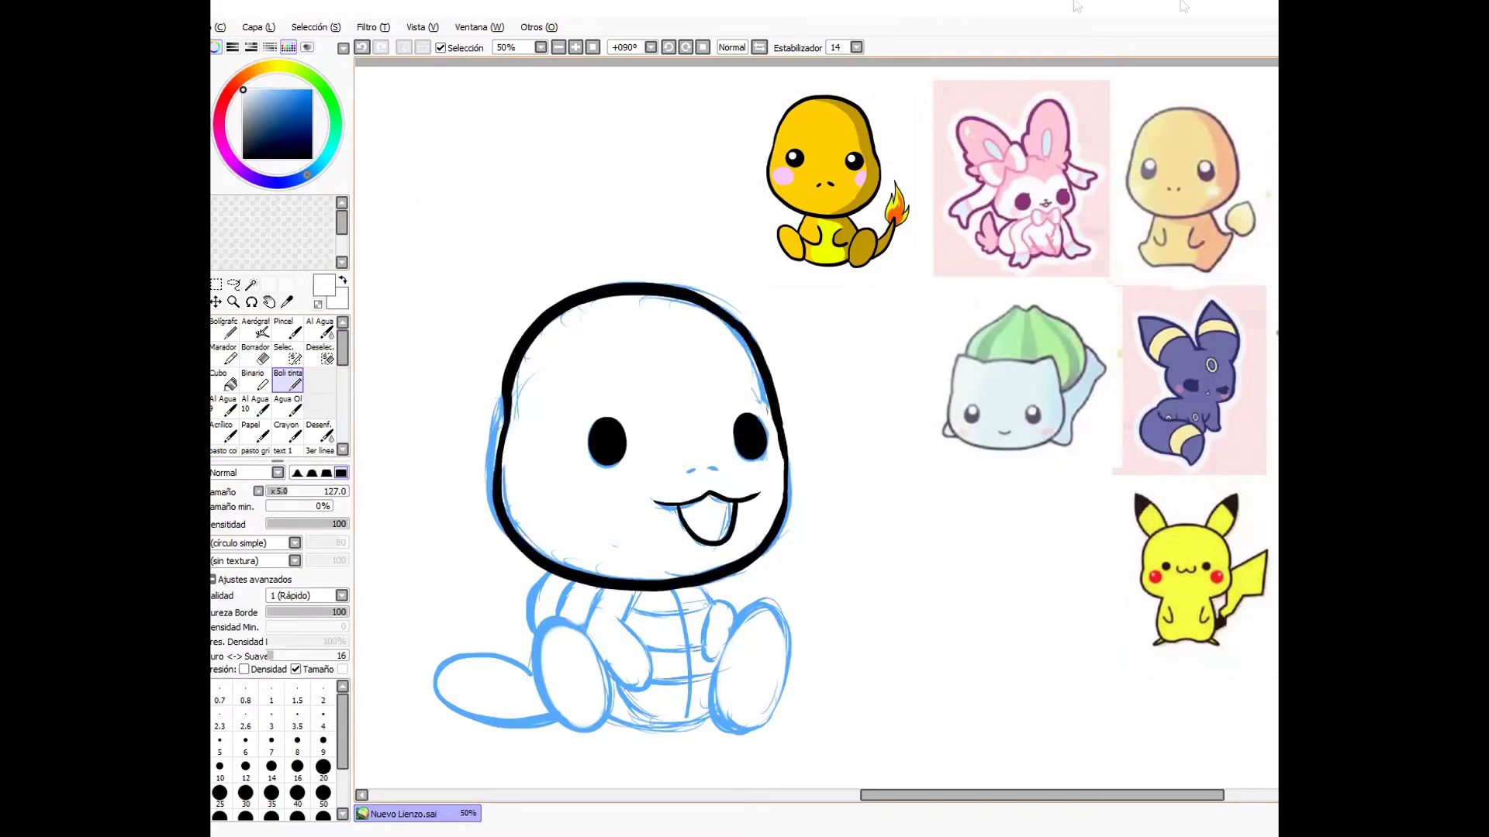
{"action": "left_click_drag", "start_coordinate": [603, 433], "coordinate": [604, 444]}
{"action": "left_click_drag", "start_coordinate": [747, 427], "coordinate": [746, 437]}
- Ink the arms, back shell, tail and both feet in black, redoing unsatisfactory strokes
{"action": "right_click", "coordinate": [612, 462]}
{"action": "mouse_move", "coordinate": [604, 588]}
{"action": "left_mouse_down"}
{"action": "mouse_move", "coordinate": [622, 670]}
{"action": "mouse_move", "coordinate": [615, 619]}
{"action": "mouse_move", "coordinate": [640, 593]}
{"action": "left_mouse_up"}
{"action": "key", "text": "ctrl+z"}
{"action": "mouse_move", "coordinate": [589, 634]}
{"action": "left_mouse_down"}
{"action": "mouse_move", "coordinate": [563, 642]}
{"action": "mouse_move", "coordinate": [605, 654]}
{"action": "mouse_move", "coordinate": [567, 621]}
{"action": "mouse_move", "coordinate": [608, 699]}
{"action": "mouse_move", "coordinate": [604, 657]}
{"action": "mouse_move", "coordinate": [438, 694]}
{"action": "mouse_move", "coordinate": [558, 717]}
{"action": "left_mouse_up"}
{"action": "key", "text": "ctrl+z"}
{"action": "key", "text": "ctrl+z"}
{"action": "mouse_move", "coordinate": [580, 578]}
{"action": "left_mouse_down"}
{"action": "mouse_move", "coordinate": [565, 620]}
{"action": "mouse_move", "coordinate": [552, 580]}
{"action": "left_mouse_up"}
{"action": "key", "text": "ctrl+z"}
{"action": "mouse_move", "coordinate": [697, 587]}
{"action": "left_mouse_down"}
{"action": "mouse_move", "coordinate": [739, 613]}
{"action": "mouse_move", "coordinate": [714, 661]}
{"action": "left_mouse_up"}
{"action": "mouse_move", "coordinate": [752, 606]}
{"action": "left_mouse_down"}
{"action": "mouse_move", "coordinate": [739, 731]}
{"action": "mouse_move", "coordinate": [764, 608]}
{"action": "left_mouse_up"}
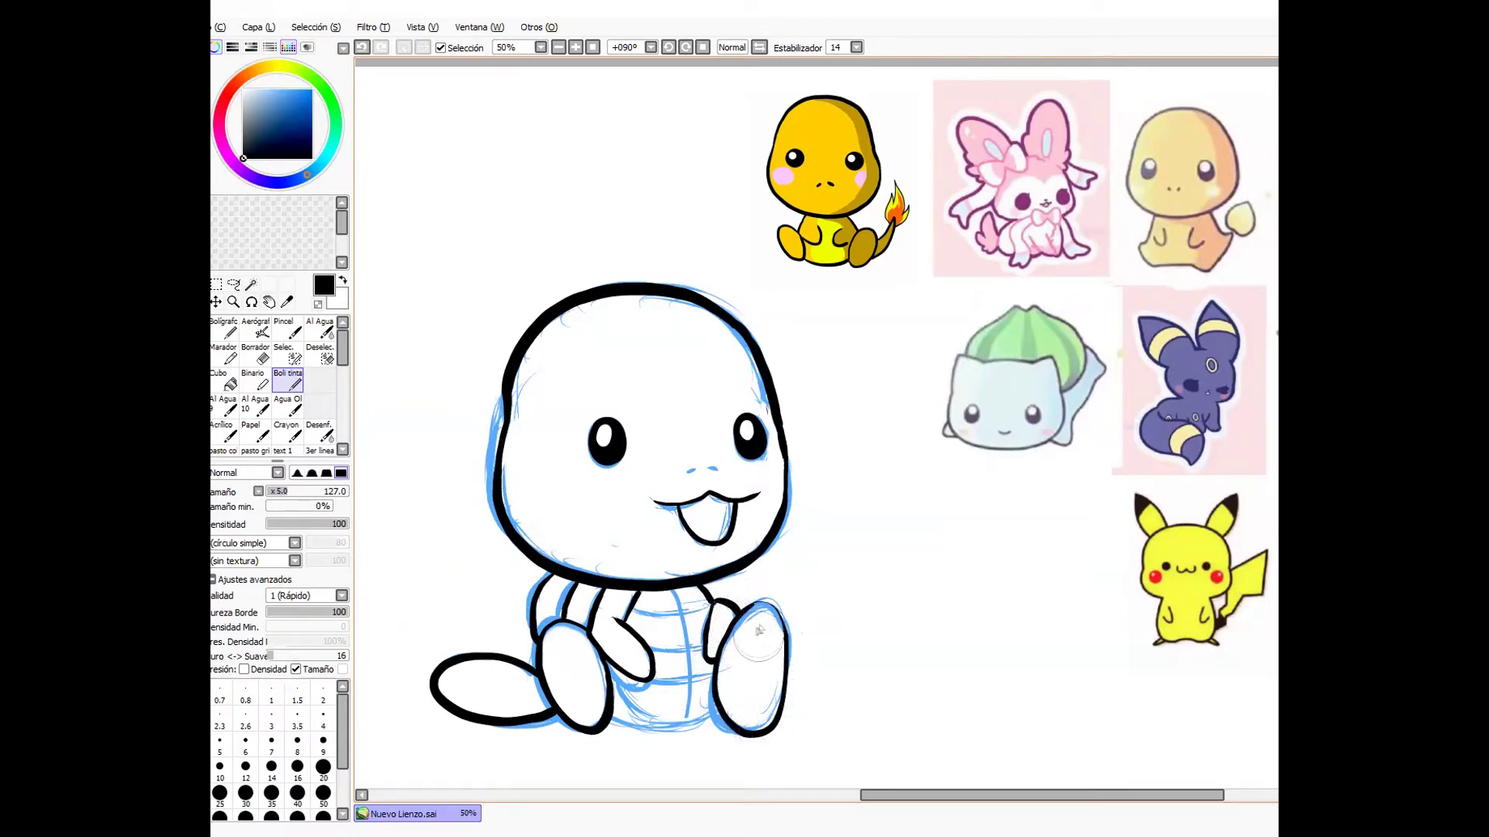
- Ink the belly shell's lower edge, vertical centre line and curved horizontal bands
{"action": "mouse_move", "coordinate": [611, 676]}
{"action": "left_mouse_down"}
{"action": "mouse_move", "coordinate": [651, 725]}
{"action": "mouse_move", "coordinate": [718, 718]}
{"action": "mouse_move", "coordinate": [683, 715]}
{"action": "left_mouse_up"}
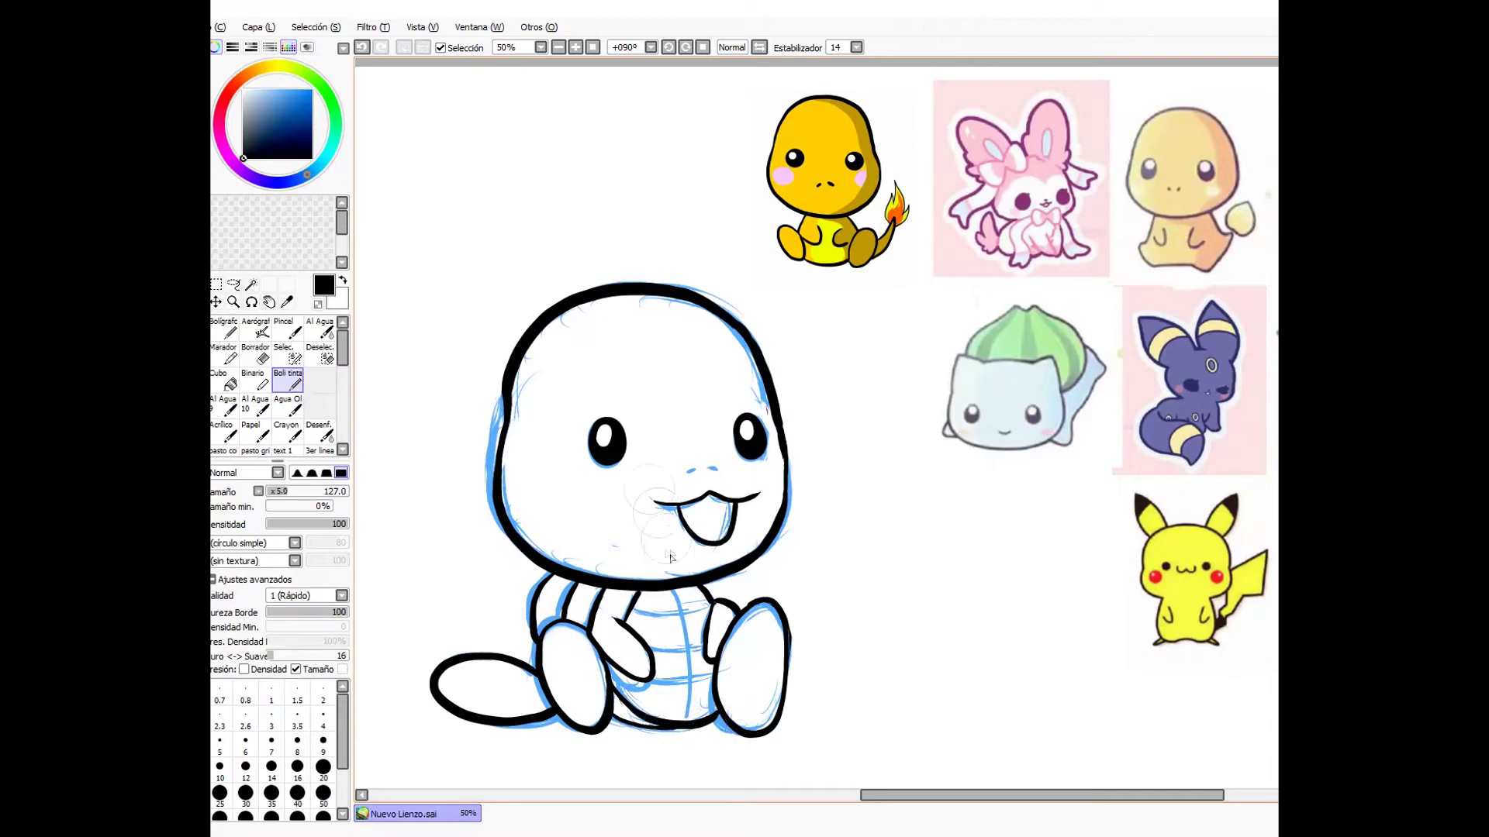
{"action": "left_click_drag", "start_coordinate": [689, 627], "coordinate": [691, 723]}
{"action": "key", "text": "ctrl+z"}
{"action": "left_click_drag", "start_coordinate": [674, 590], "coordinate": [689, 721]}
{"action": "left_click_drag", "start_coordinate": [635, 608], "coordinate": [711, 605]}
{"action": "mouse_move", "coordinate": [650, 651]}
{"action": "left_mouse_down"}
{"action": "mouse_move", "coordinate": [703, 648]}
{"action": "mouse_move", "coordinate": [715, 676]}
{"action": "left_mouse_up"}
- Ink the tongue inside the open mouth and the two nostrils above it
{"action": "left_click_drag", "start_coordinate": [686, 519], "coordinate": [708, 528]}
{"action": "left_click_drag", "start_coordinate": [704, 525], "coordinate": [712, 521]}
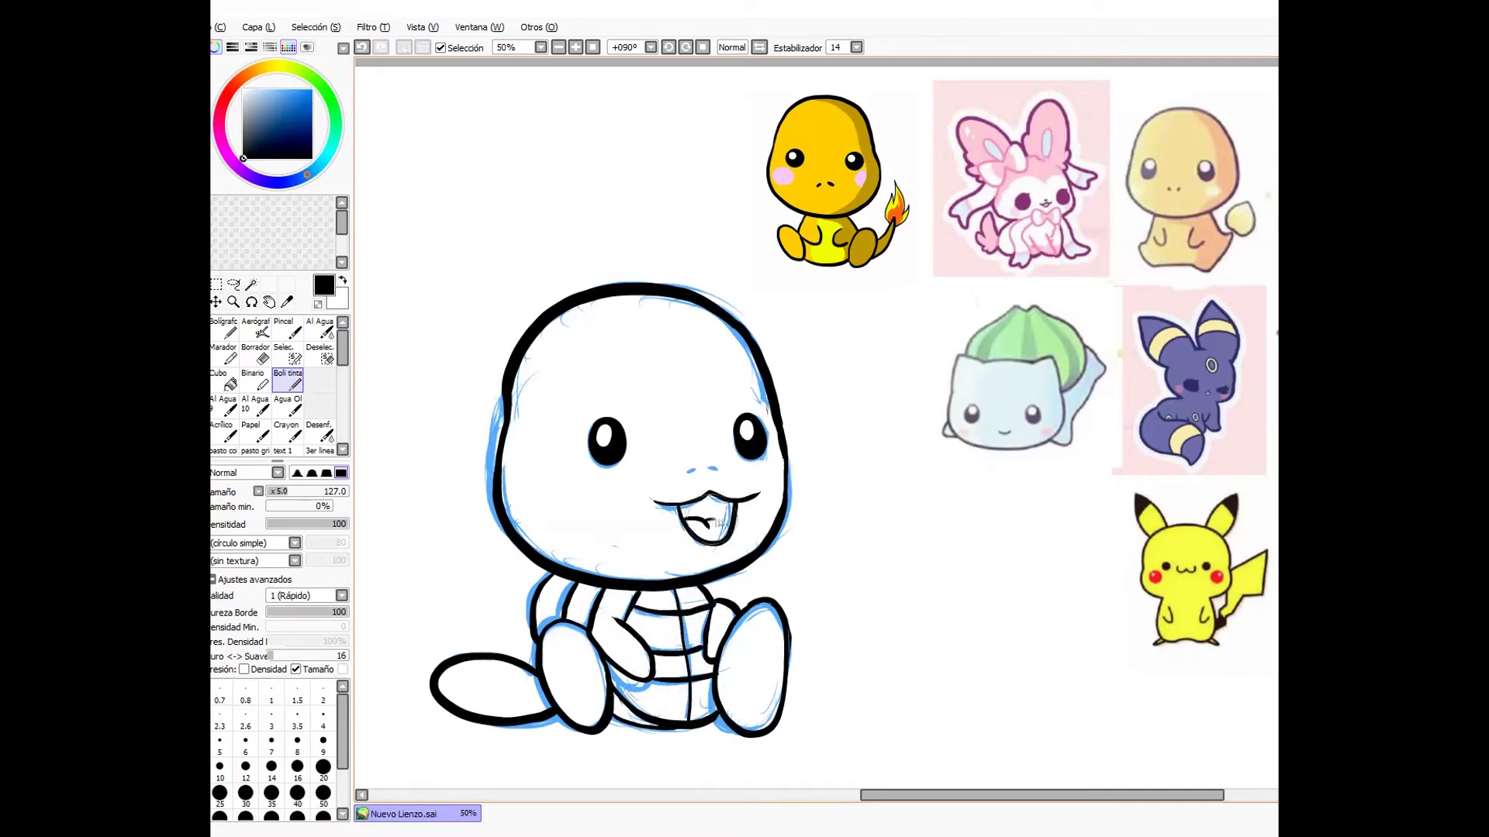
{"action": "left_click_drag", "start_coordinate": [690, 471], "coordinate": [694, 469]}
{"action": "left_click_drag", "start_coordinate": [711, 466], "coordinate": [714, 469]}
- Erase stray bits along the line art and touch up the left edge of the head outline in black
{"action": "left_click", "coordinate": [257, 355]}
{"action": "mouse_move", "coordinate": [718, 333]}
{"action": "left_mouse_down"}
{"action": "mouse_move", "coordinate": [746, 399]}
{"action": "mouse_move", "coordinate": [612, 728]}
{"action": "left_mouse_up"}
{"action": "left_click_drag", "start_coordinate": [668, 579], "coordinate": [683, 595]}
{"action": "left_click", "coordinate": [288, 380]}
{"action": "left_click_drag", "start_coordinate": [504, 431], "coordinate": [505, 378]}
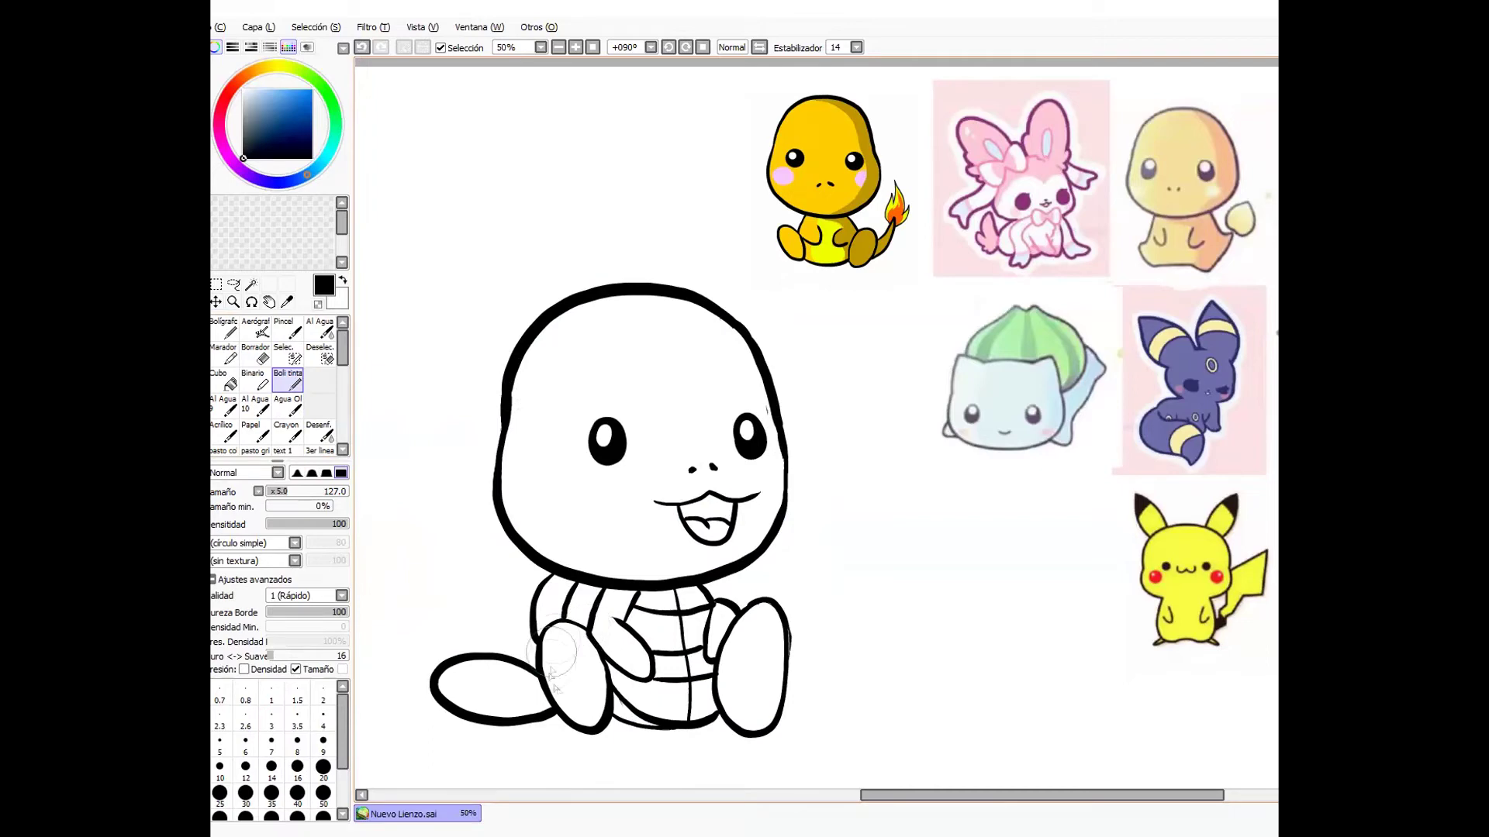
- Ink an inner curve along the belly shell's lower left edge and clean up its bottom line
{"action": "left_click_drag", "start_coordinate": [620, 668], "coordinate": [661, 726]}
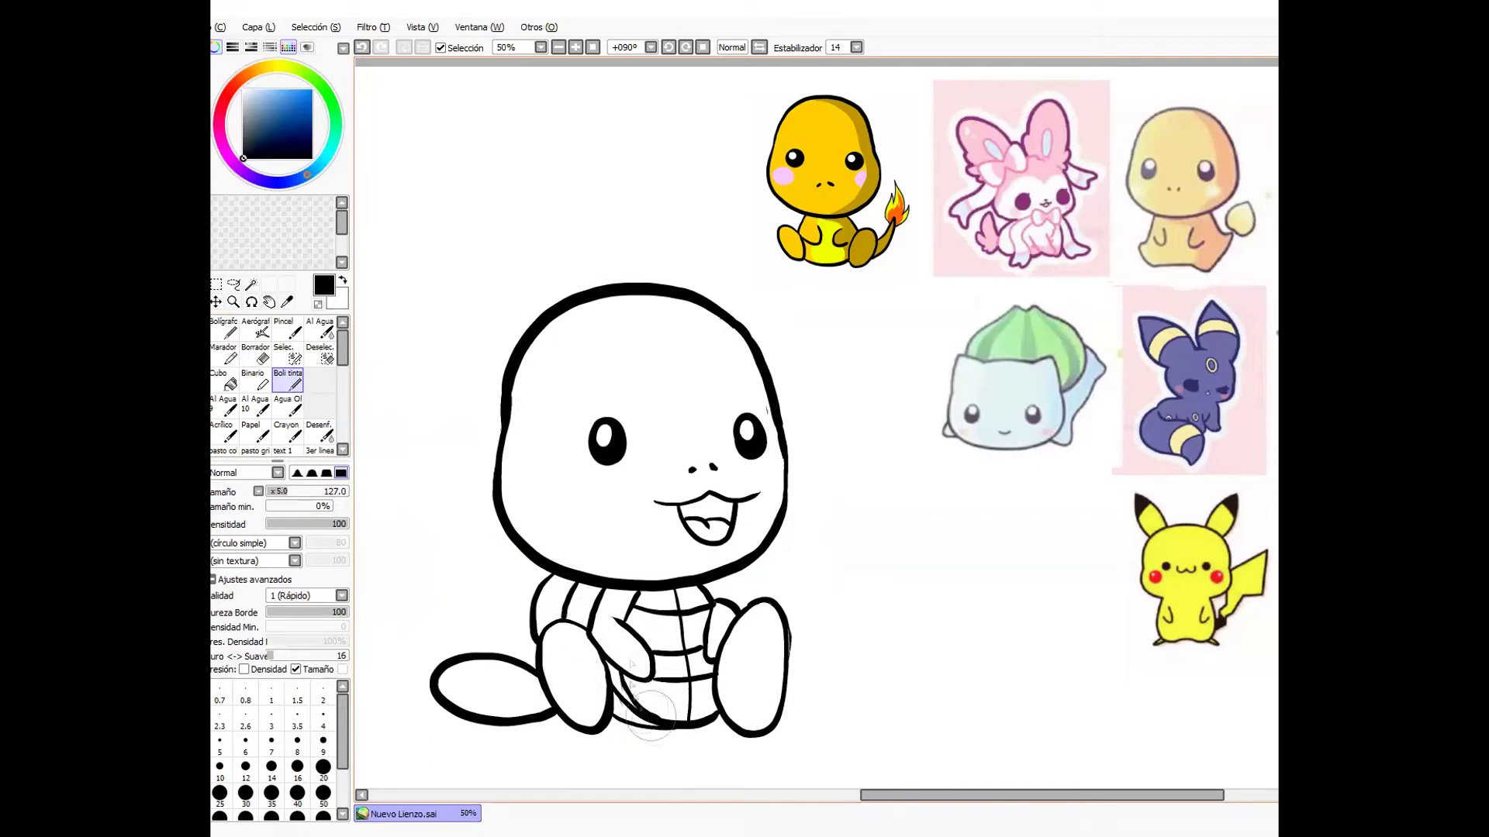
{"action": "key", "text": "e"}
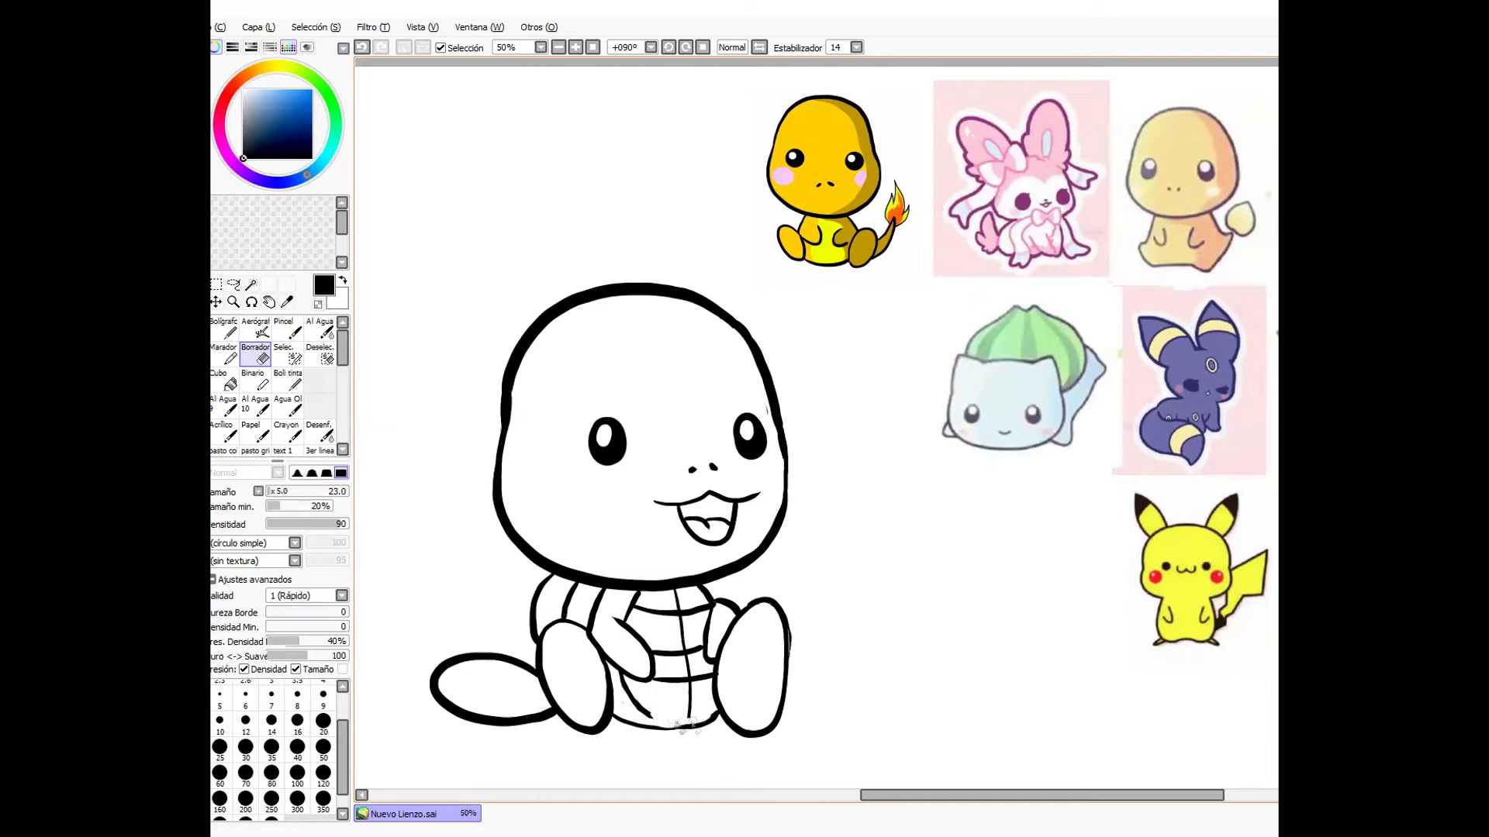
{"action": "left_click", "coordinate": [289, 383]}
{"action": "left_click_drag", "start_coordinate": [648, 723], "coordinate": [689, 719]}
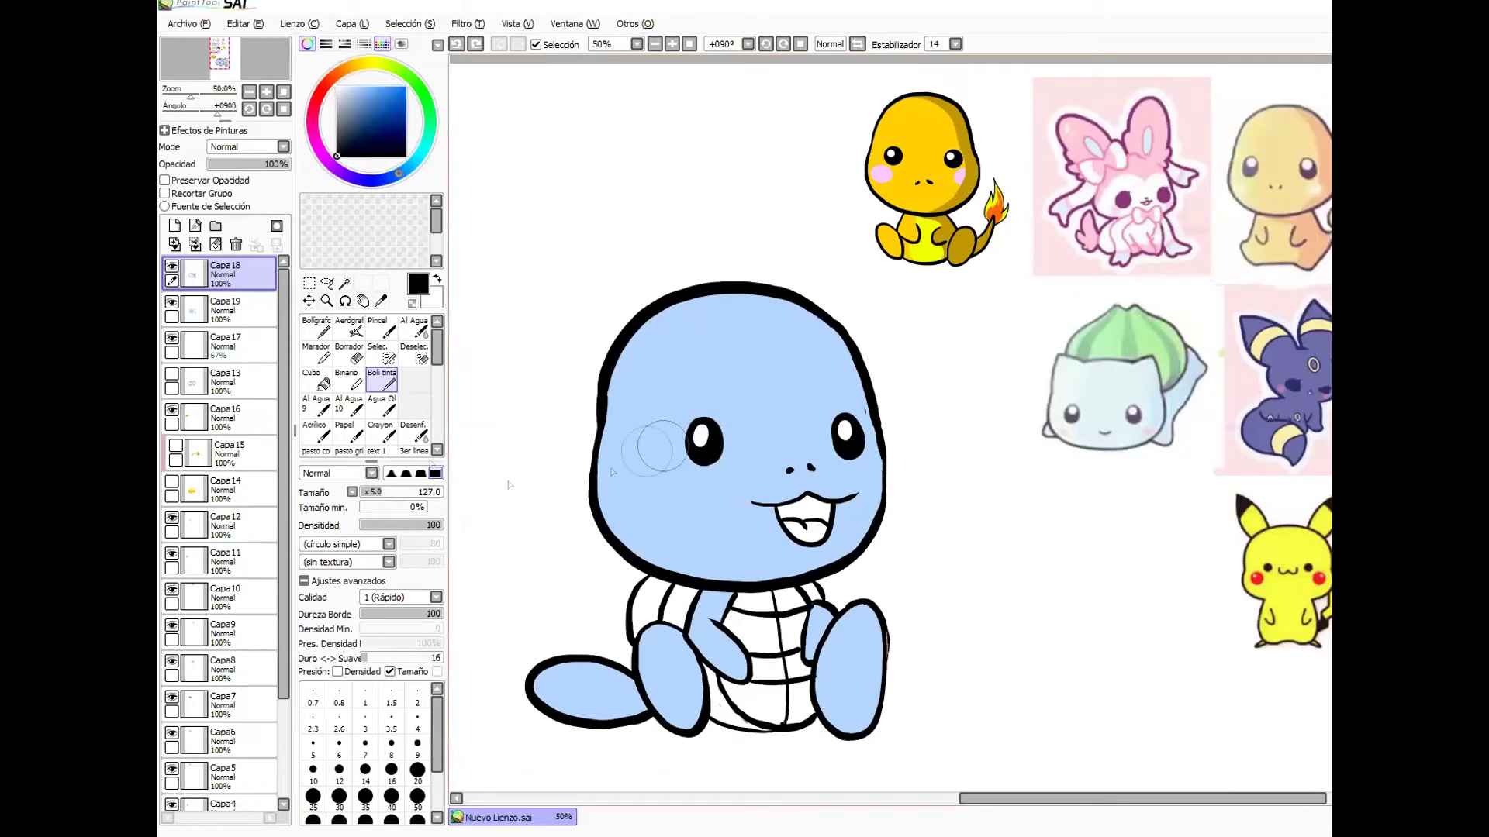
- Fill the back shell area behind the left shoulder with orange and clear the selection
{"action": "left_click", "coordinate": [651, 599]}
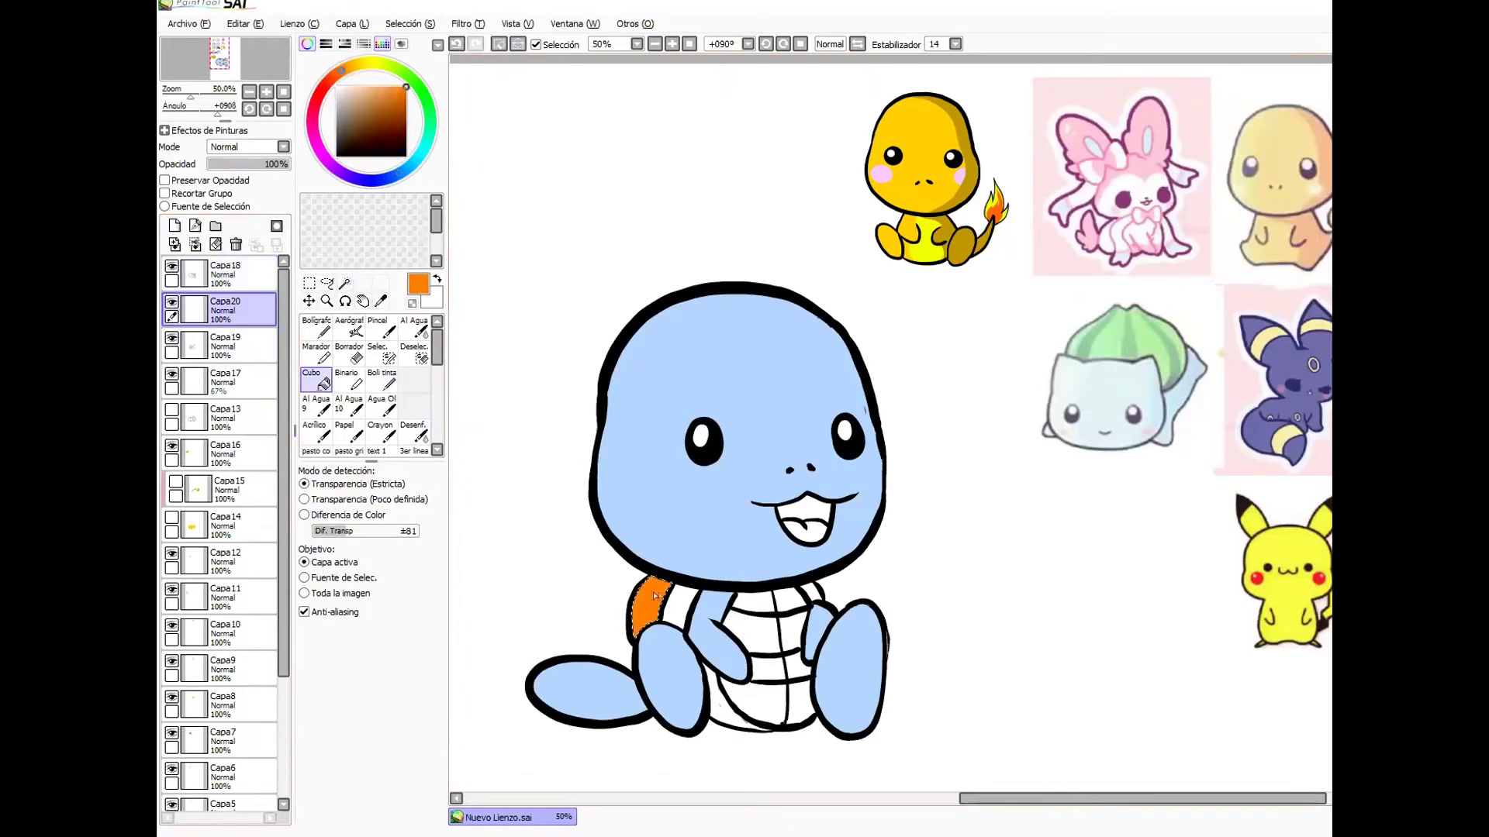
{"action": "key", "text": "ctrl+d"}
- Select the belly shell panels from the line art on Capa18, fill them with bright yellow on a new layer, and deselect
{"action": "left_click", "coordinate": [225, 276]}
{"action": "left_click", "coordinate": [346, 284]}
{"action": "left_click", "coordinate": [754, 603]}
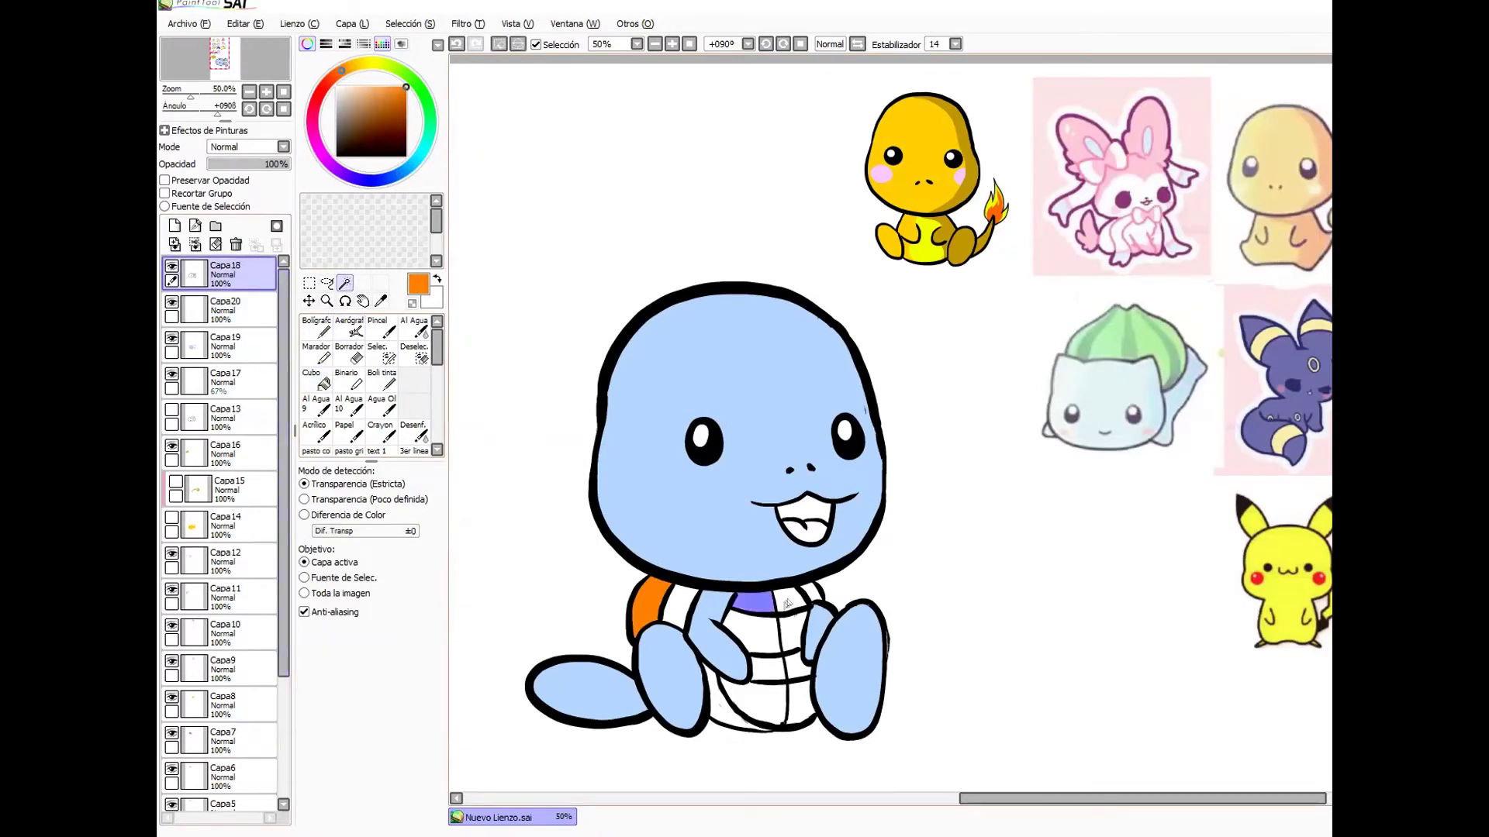
{"action": "left_click", "coordinate": [789, 602]}
{"action": "left_click", "coordinate": [792, 631]}
{"action": "left_click", "coordinate": [756, 631]}
{"action": "left_click", "coordinate": [769, 669]}
{"action": "left_click", "coordinate": [801, 698]}
{"action": "left_click", "coordinate": [763, 701]}
{"action": "left_click", "coordinate": [225, 311]}
{"action": "left_click", "coordinate": [174, 225]}
{"action": "left_click", "coordinate": [317, 380]}
{"action": "left_click", "coordinate": [371, 63]}
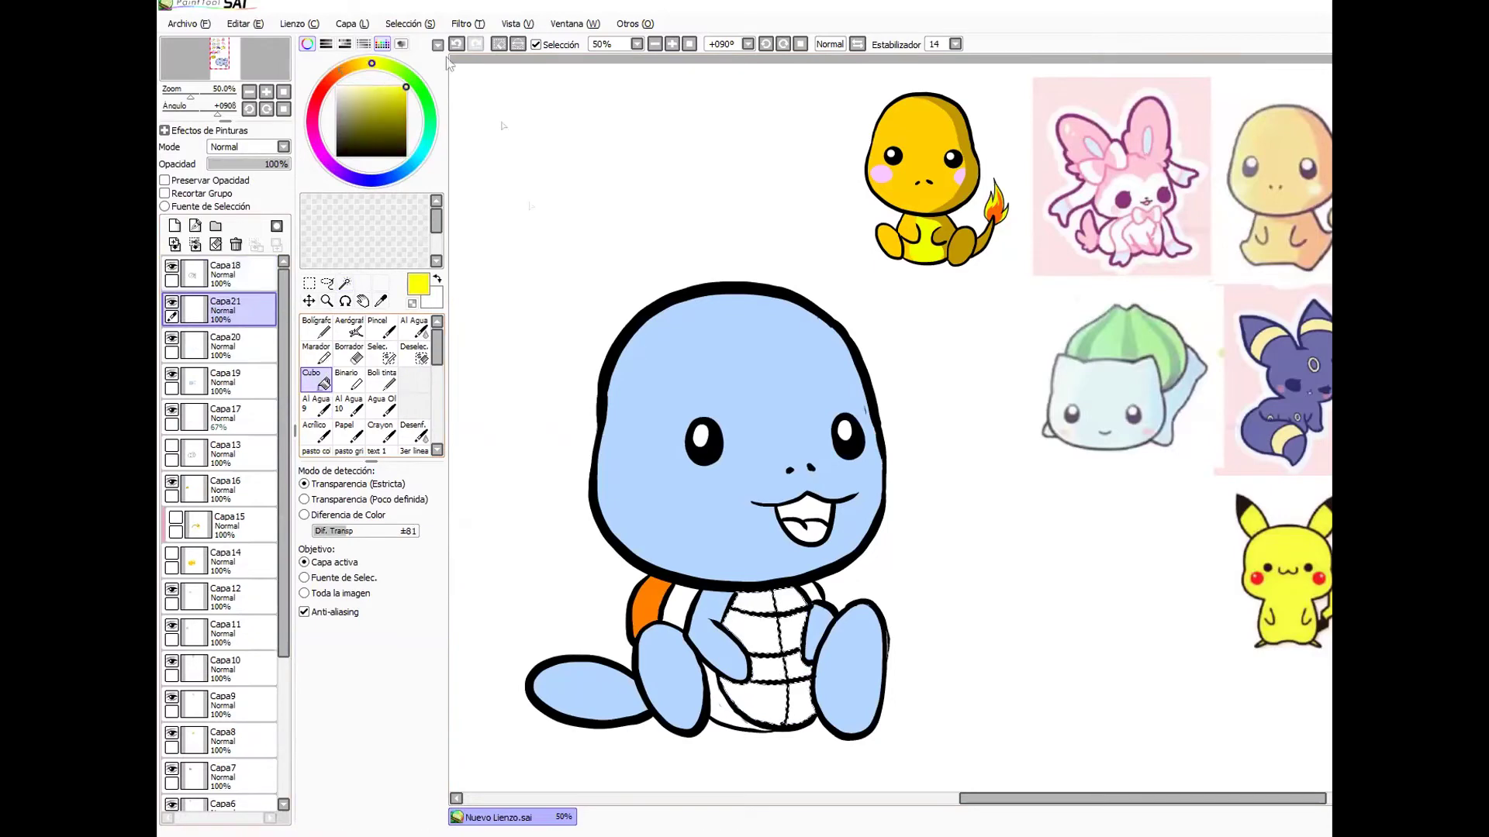
{"action": "left_click", "coordinate": [753, 602]}
{"action": "left_click", "coordinate": [789, 602]}
{"action": "key", "text": "ctrl+d"}
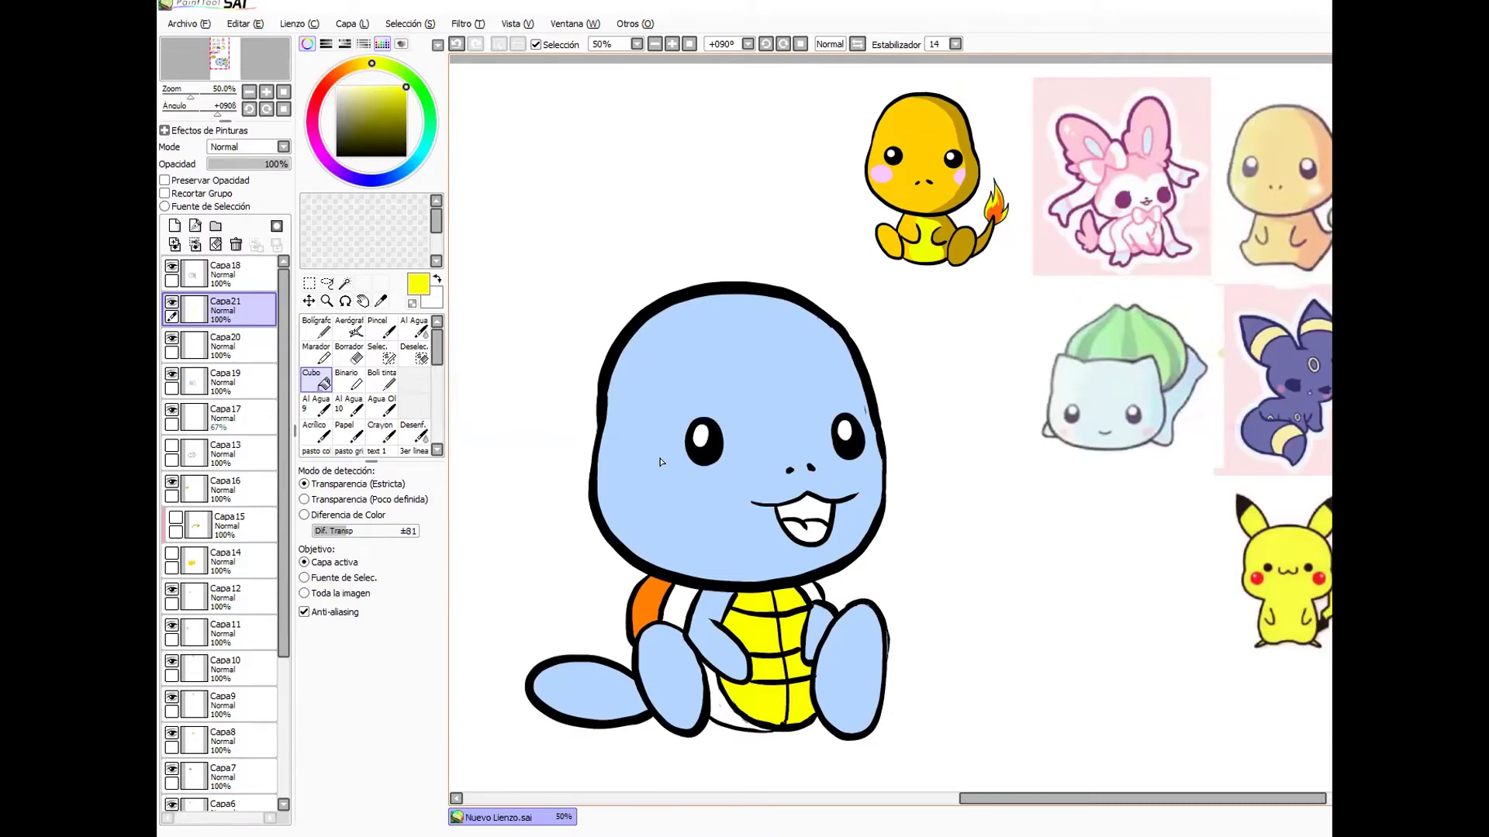
- Select the mouth interior from the line art on Capa18 and fill it with black on a new layer
{"action": "left_click", "coordinate": [241, 274]}
{"action": "left_click", "coordinate": [345, 284]}
{"action": "left_click", "coordinate": [381, 379]}
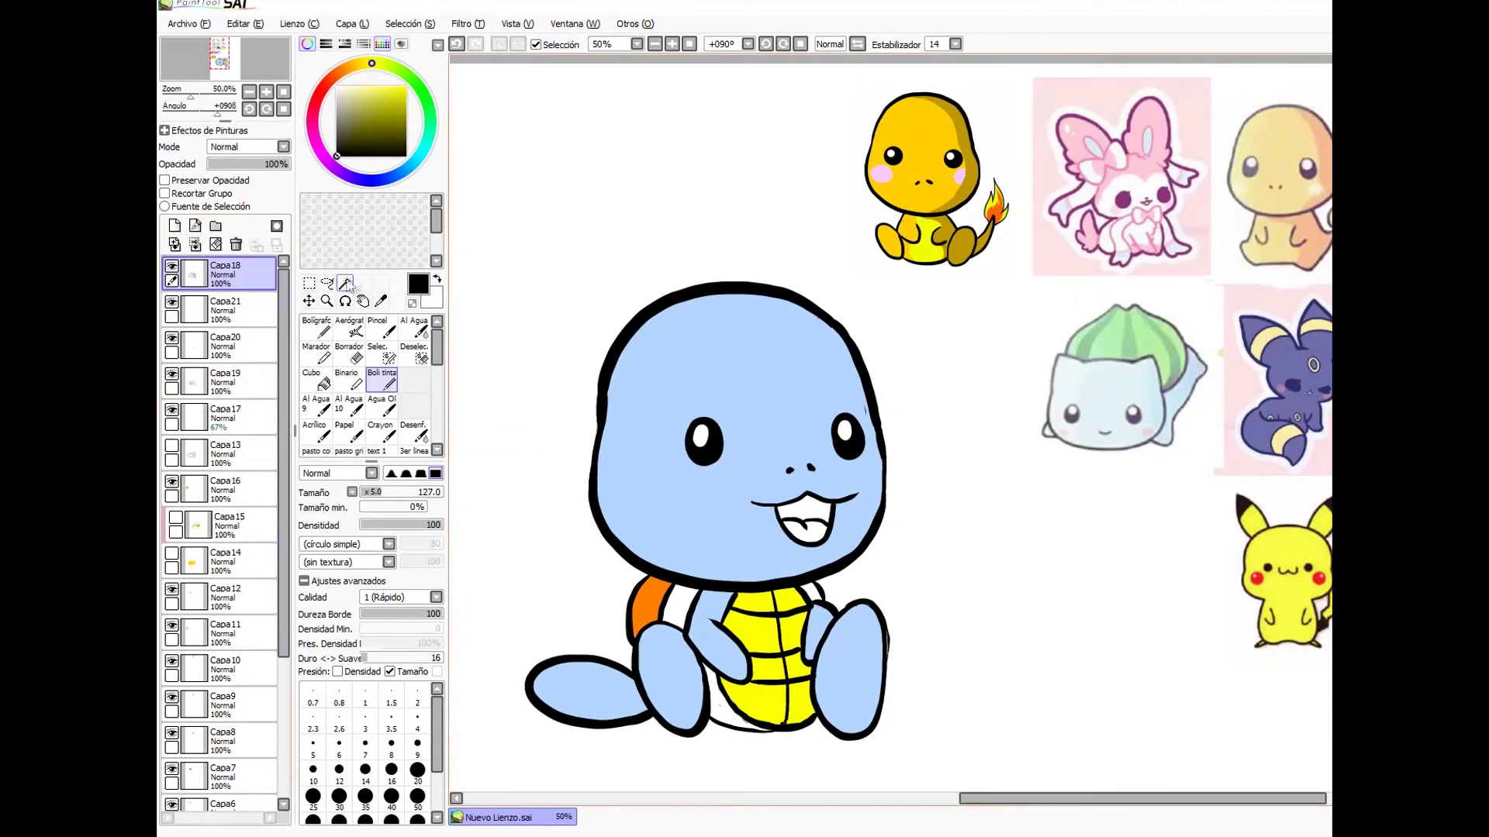
{"action": "left_click", "coordinate": [310, 380]}
{"action": "left_click", "coordinate": [175, 225]}
{"action": "left_click", "coordinate": [765, 511]}
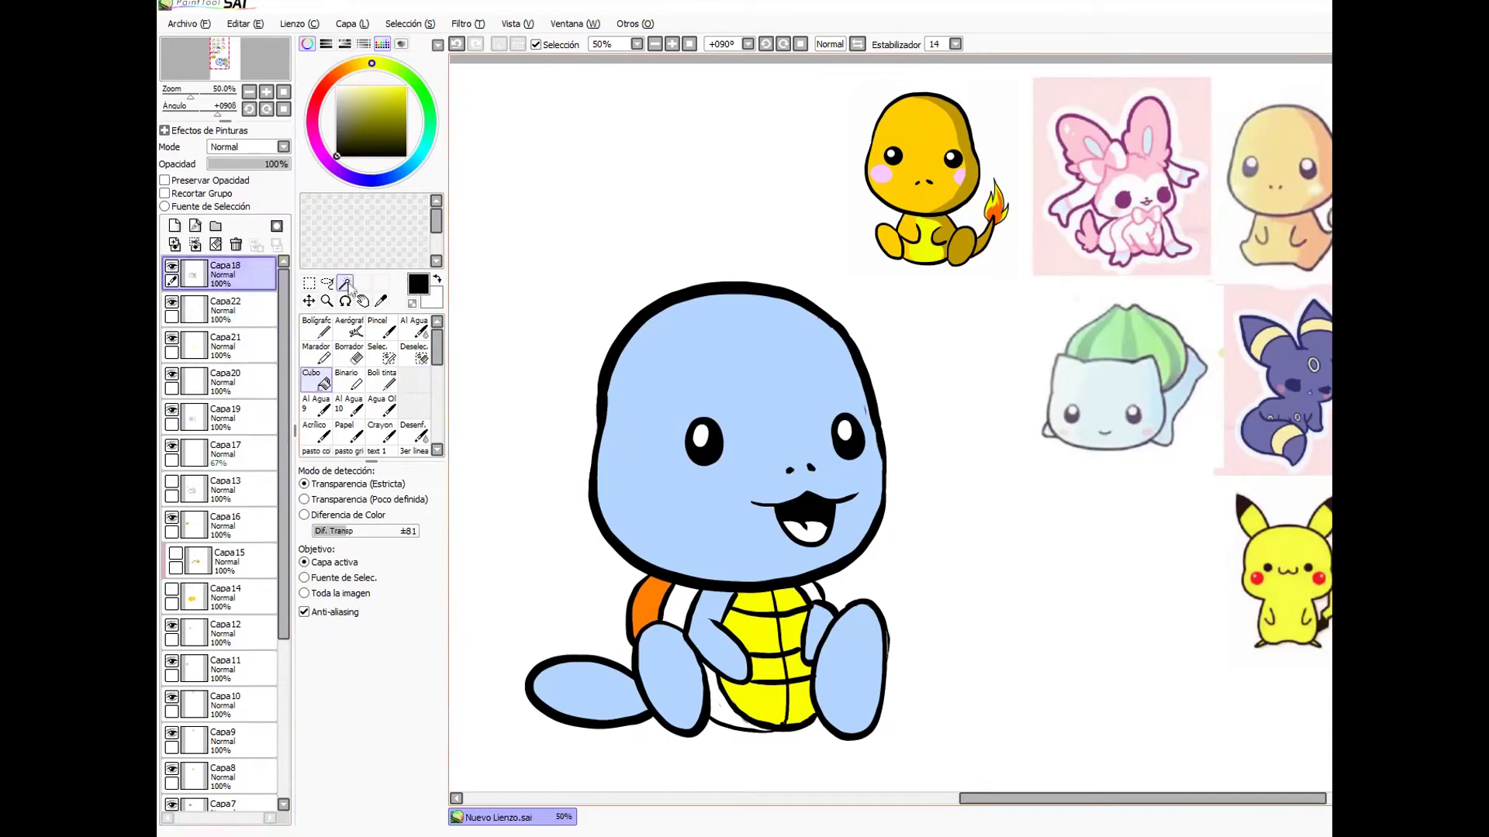
- Fill Squirtle's tongue with orange on another new layer above the mouth fill
{"action": "left_click", "coordinate": [175, 226]}
{"action": "left_click", "coordinate": [352, 65]}
{"action": "left_click", "coordinate": [358, 87]}
{"action": "left_click", "coordinate": [807, 533]}
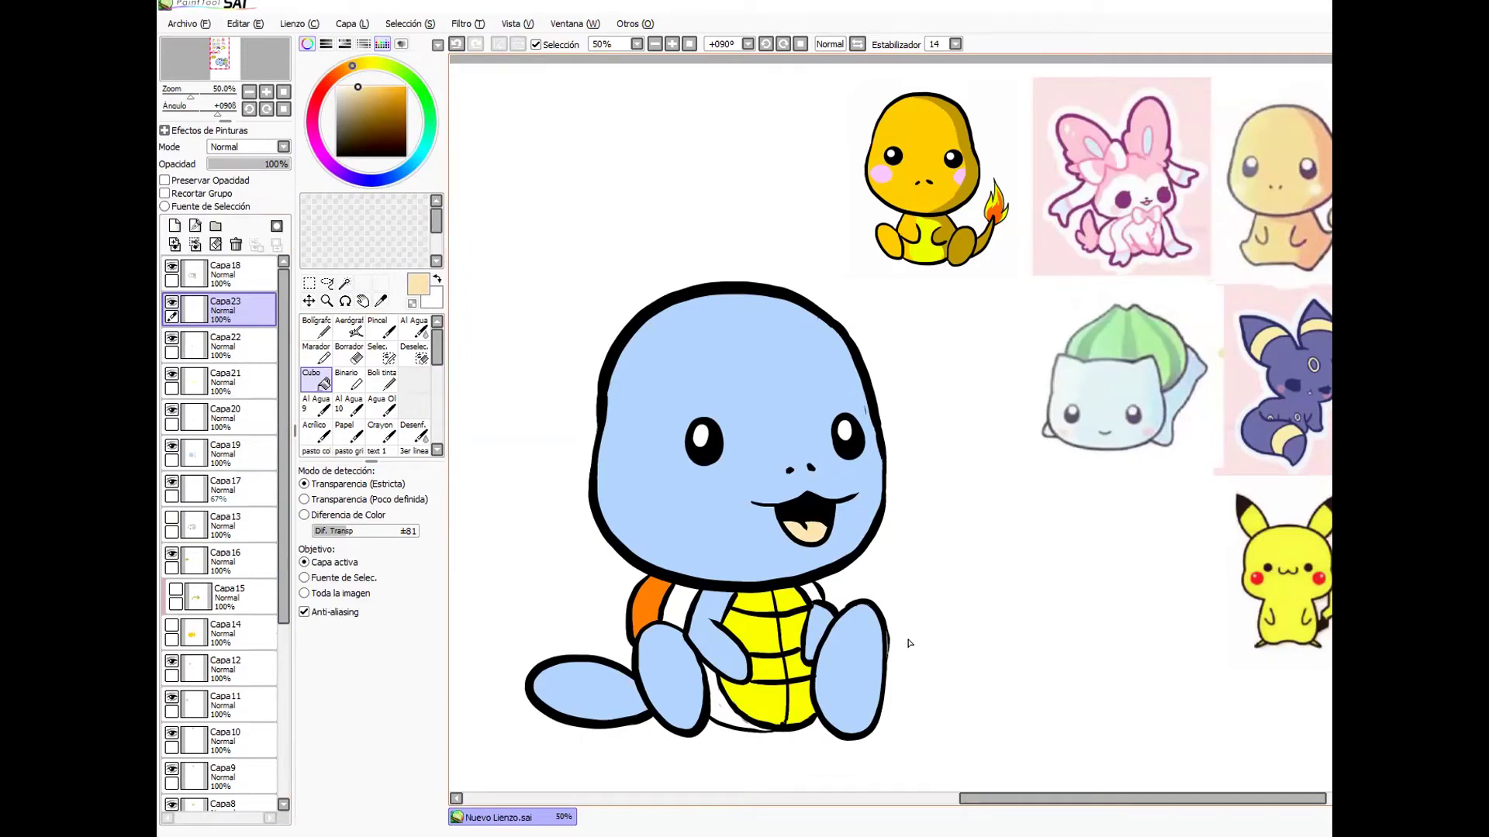
{"action": "left_click", "coordinate": [339, 73]}
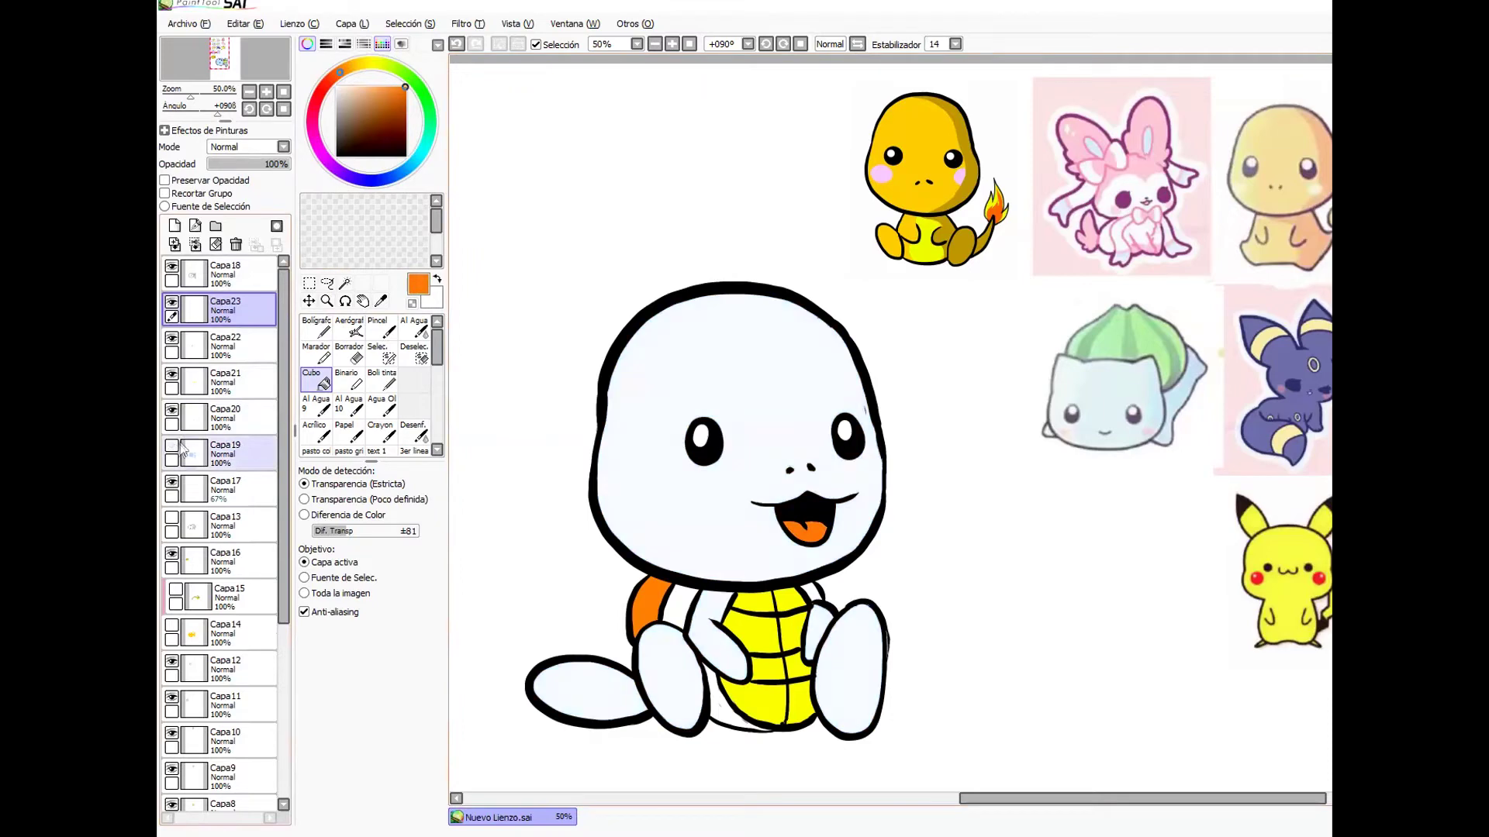
- Add a layer clipped to the light blue base layer Capa19 and pick a darker blue for the ink pen
{"action": "left_click", "coordinate": [236, 451]}
{"action": "left_click", "coordinate": [174, 225]}
{"action": "left_click", "coordinate": [164, 193]}
{"action": "left_click", "coordinate": [381, 380]}
{"action": "right_click", "coordinate": [679, 422]}
{"action": "left_click", "coordinate": [376, 89]}
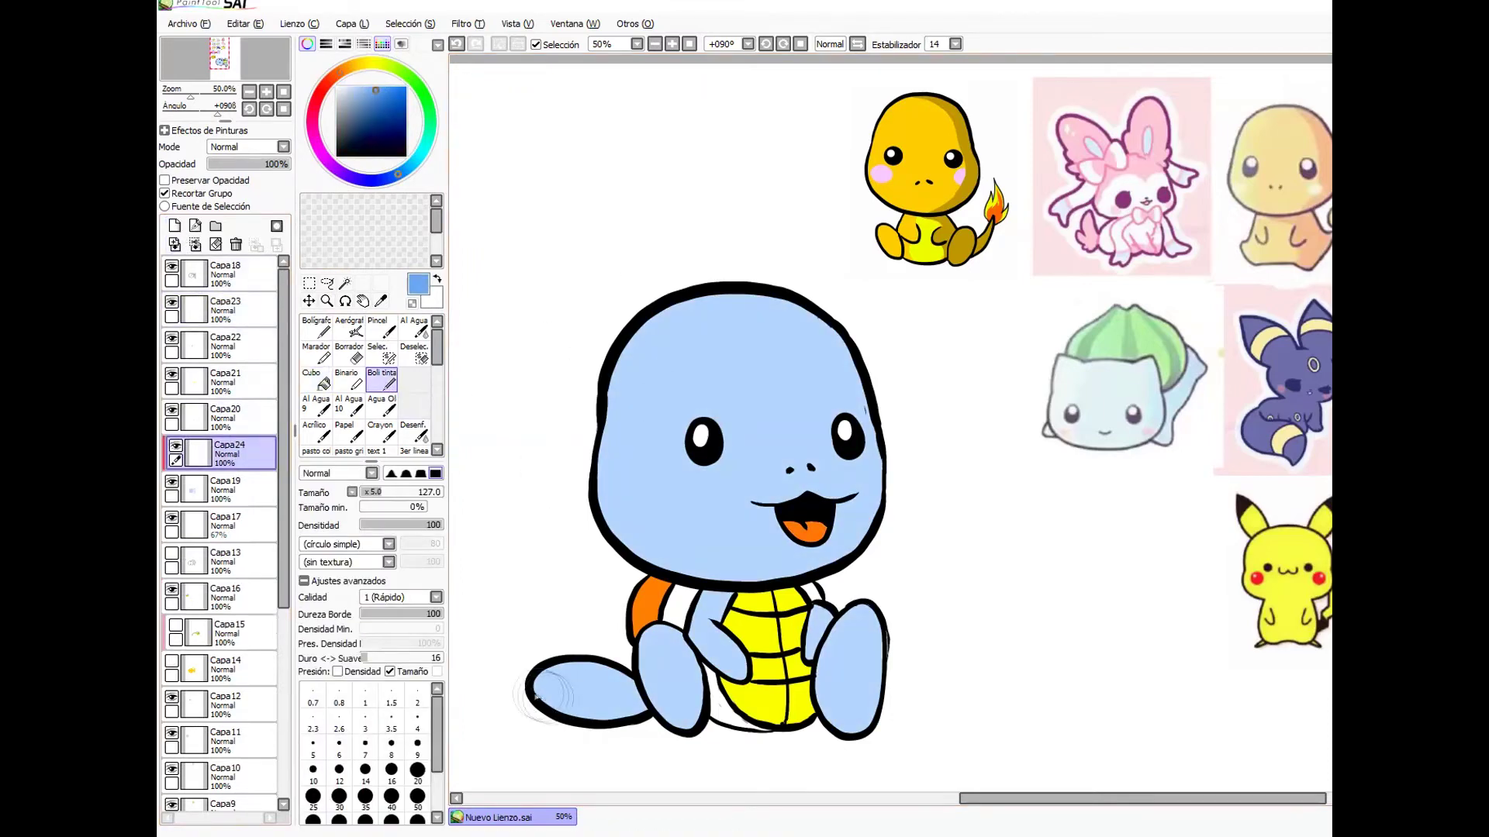
- Shade the head's left and lower edge, the left arm, left leg and tail with the darker blue
{"action": "mouse_move", "coordinate": [767, 293]}
{"action": "left_mouse_down"}
{"action": "mouse_move", "coordinate": [662, 315]}
{"action": "mouse_move", "coordinate": [610, 416]}
{"action": "mouse_move", "coordinate": [604, 514]}
{"action": "mouse_move", "coordinate": [726, 570]}
{"action": "mouse_move", "coordinate": [791, 487]}
{"action": "mouse_move", "coordinate": [747, 522]}
{"action": "mouse_move", "coordinate": [758, 555]}
{"action": "mouse_move", "coordinate": [673, 533]}
{"action": "mouse_move", "coordinate": [749, 559]}
{"action": "mouse_move", "coordinate": [682, 551]}
{"action": "mouse_move", "coordinate": [626, 454]}
{"action": "mouse_move", "coordinate": [660, 332]}
{"action": "mouse_move", "coordinate": [519, 458]}
{"action": "mouse_move", "coordinate": [766, 295]}
{"action": "mouse_move", "coordinate": [654, 320]}
{"action": "mouse_move", "coordinate": [625, 385]}
{"action": "mouse_move", "coordinate": [616, 474]}
{"action": "mouse_move", "coordinate": [667, 570]}
{"action": "left_mouse_up"}
{"action": "left_click", "coordinate": [349, 354]}
{"action": "key", "text": "ctrl+z"}
{"action": "left_click", "coordinate": [381, 380]}
{"action": "left_click_drag", "start_coordinate": [726, 613], "coordinate": [702, 604]}
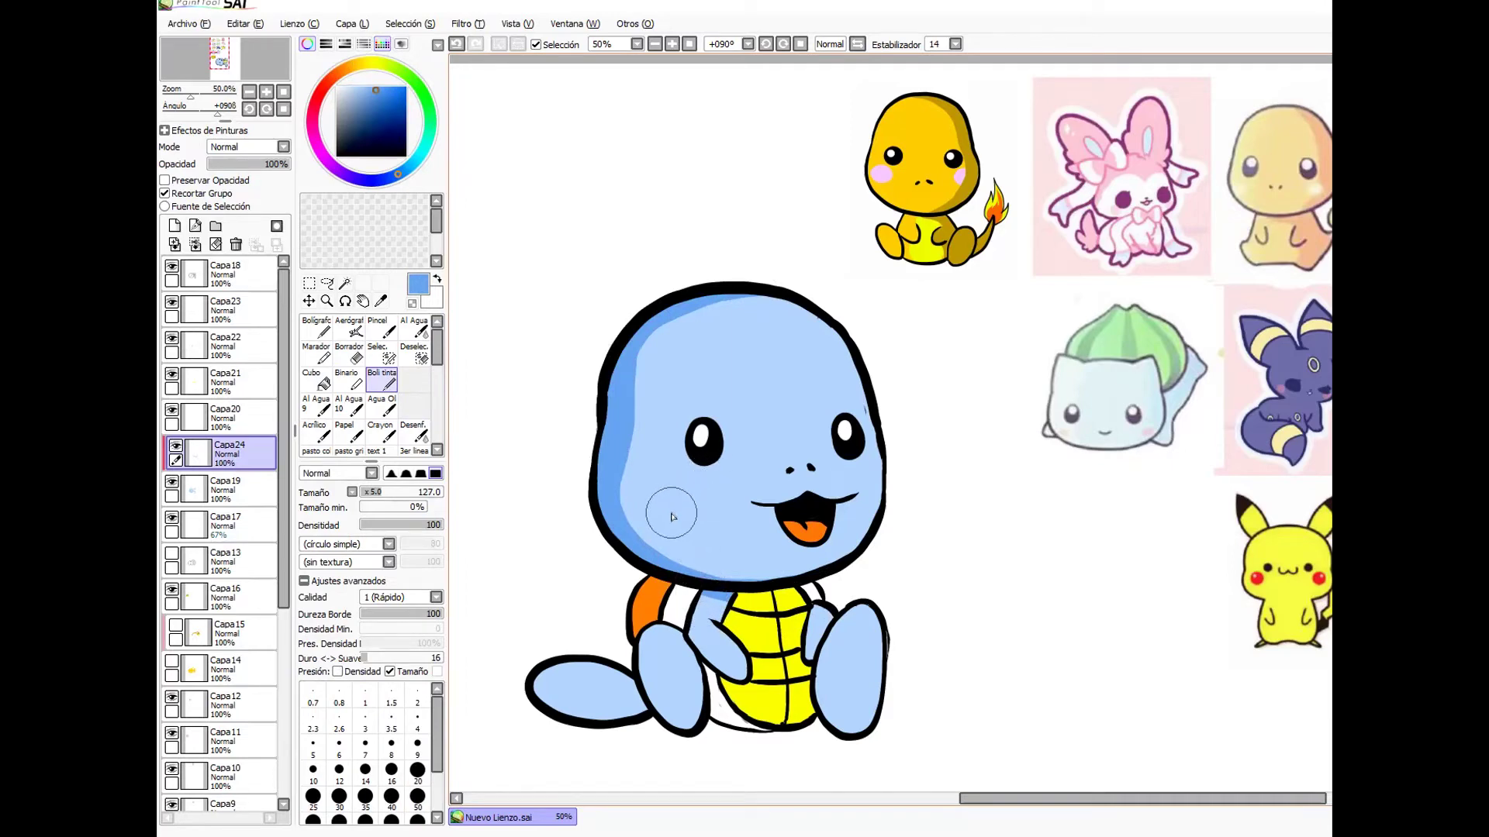
{"action": "mouse_move", "coordinate": [683, 597]}
{"action": "left_mouse_down"}
{"action": "mouse_move", "coordinate": [699, 646]}
{"action": "mouse_move", "coordinate": [743, 688]}
{"action": "left_mouse_up"}
{"action": "mouse_move", "coordinate": [707, 620]}
{"action": "left_mouse_down"}
{"action": "mouse_move", "coordinate": [663, 682]}
{"action": "mouse_move", "coordinate": [558, 686]}
{"action": "left_mouse_up"}
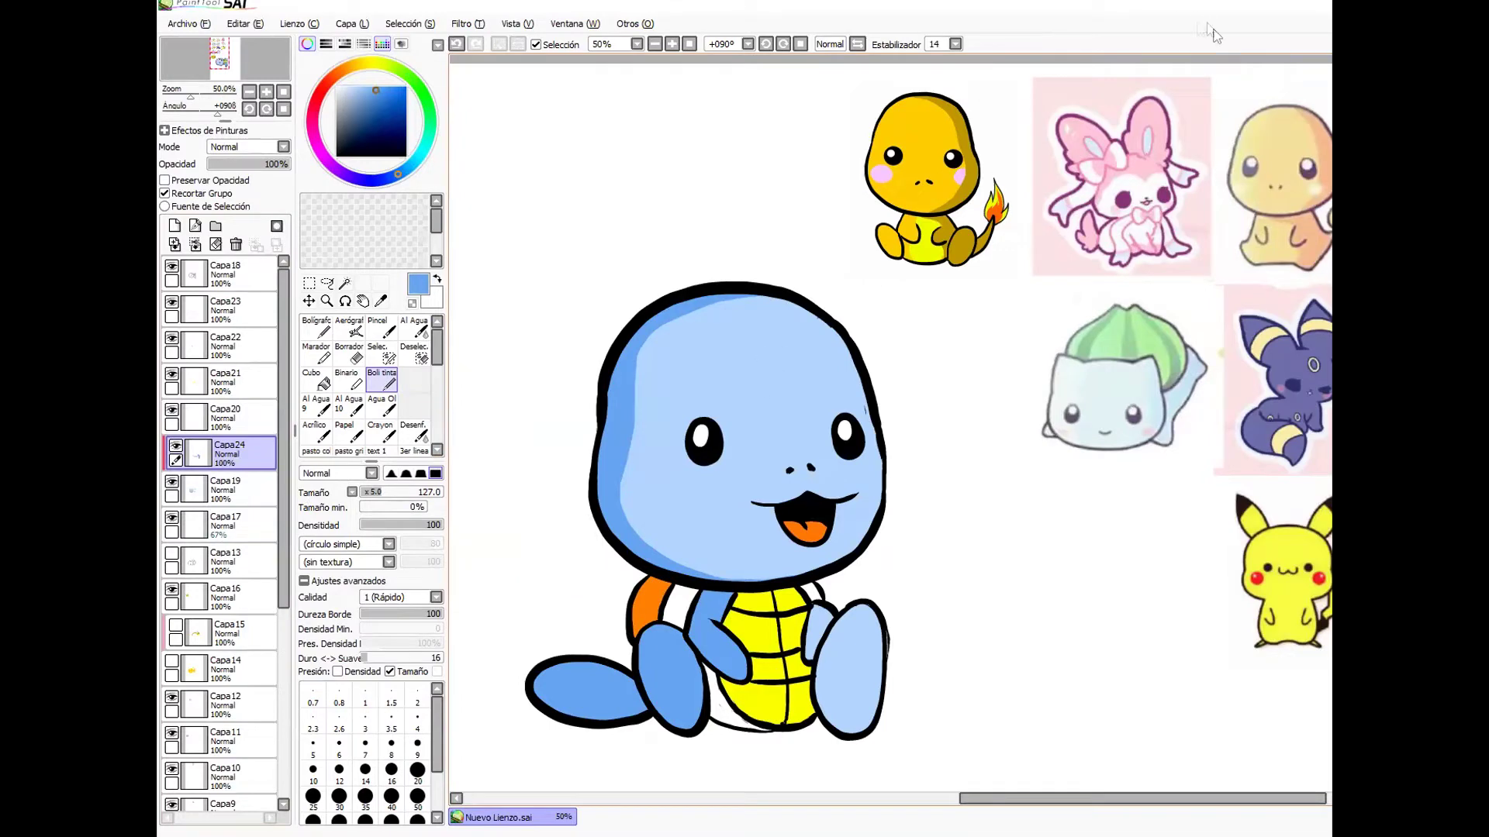
- Place a flattened copy of the finished Squirtle on a new layer and scale it down to fit left of Charmander
{"action": "key", "text": "alt+Tab"}
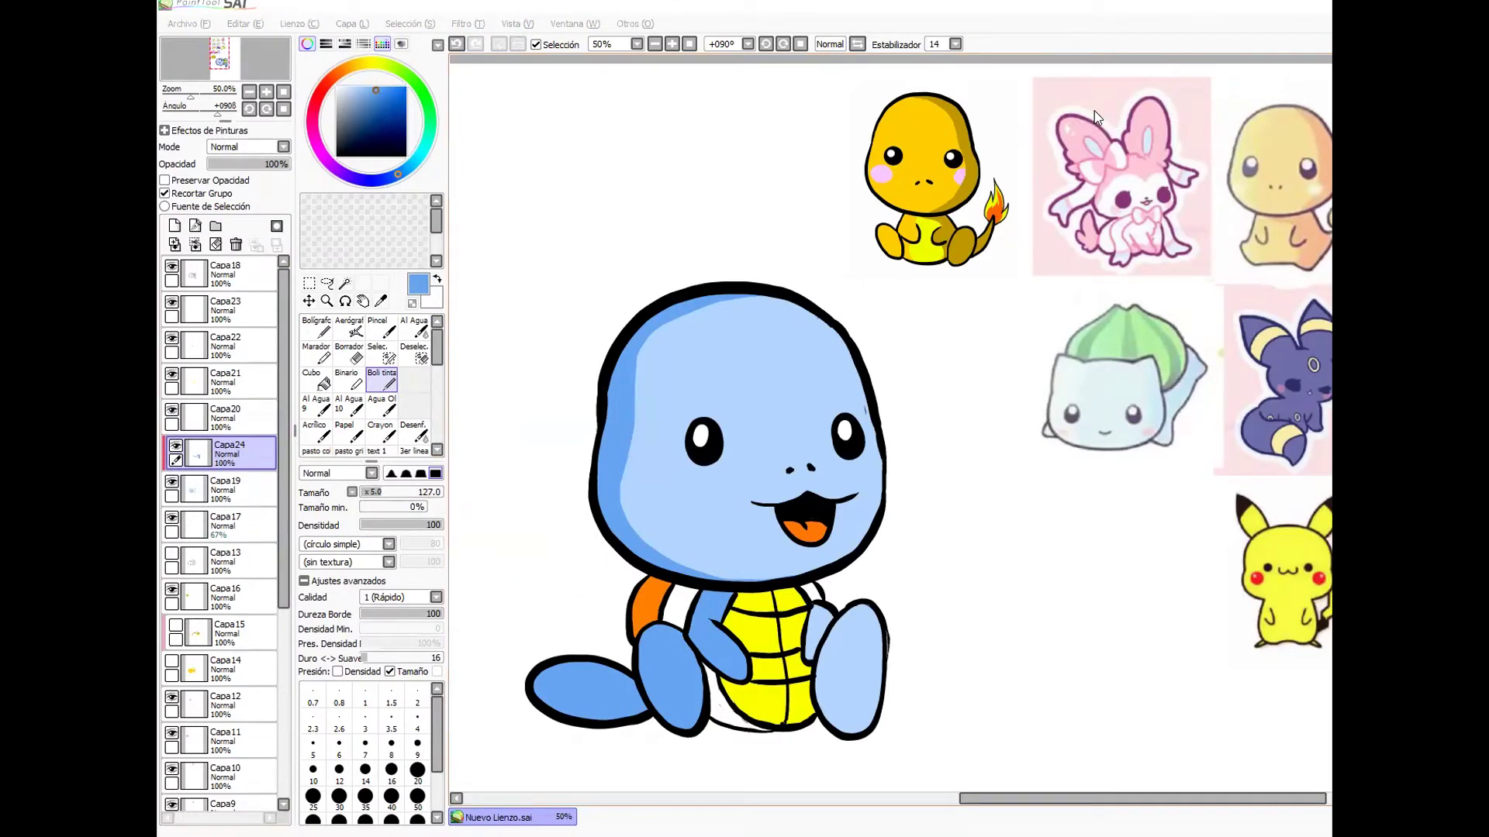
{"action": "key", "text": "alt+Tab"}
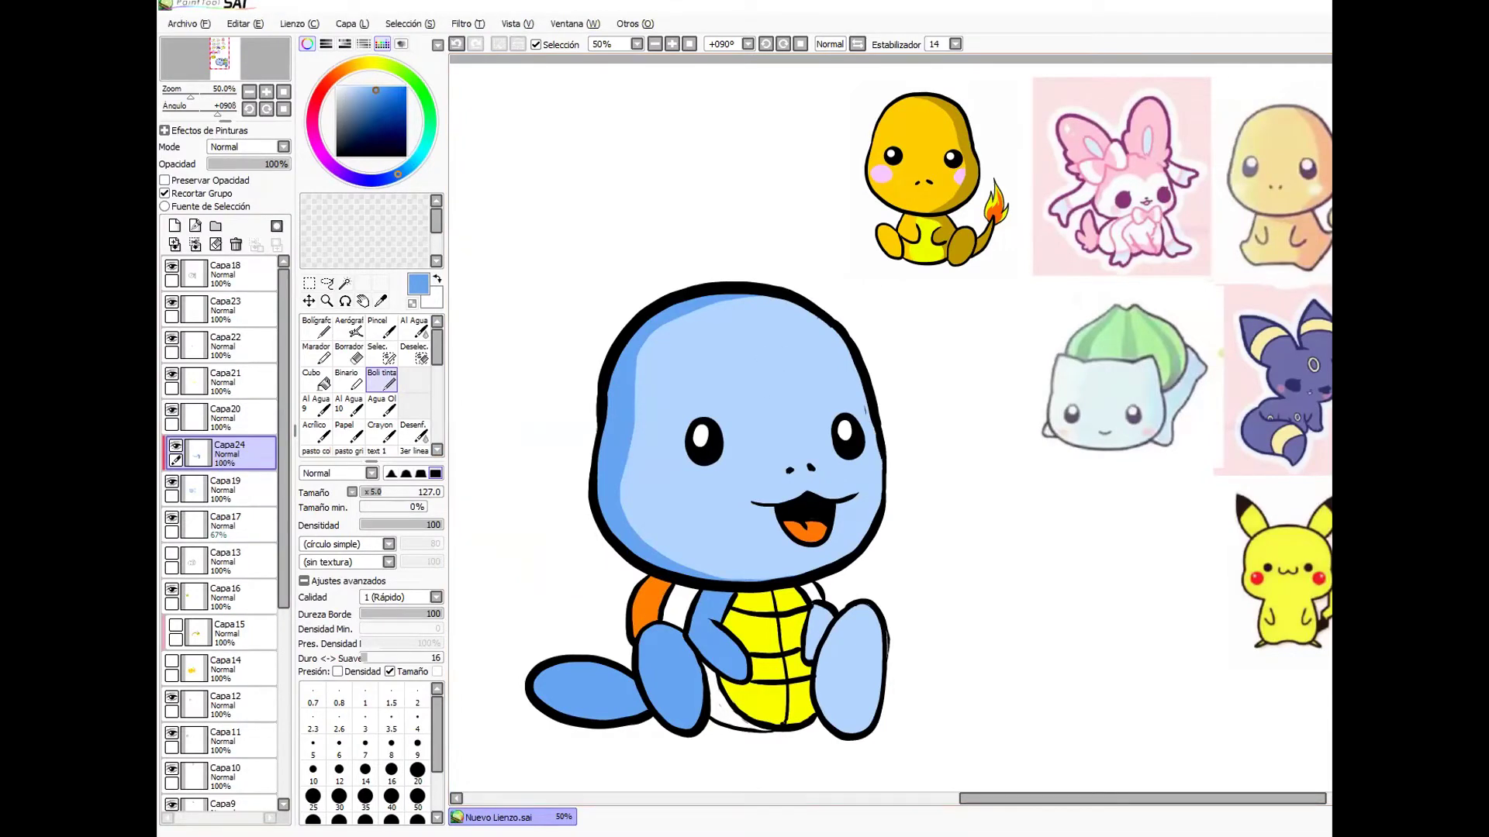
{"action": "left_click", "coordinate": [175, 225]}
{"action": "key", "text": "ctrl+t"}
{"action": "left_click_drag", "start_coordinate": [1442, 159], "coordinate": [704, 174]}
{"action": "left_click", "coordinate": [370, 702]}
{"action": "left_click_drag", "start_coordinate": [661, 321], "coordinate": [702, 268]}
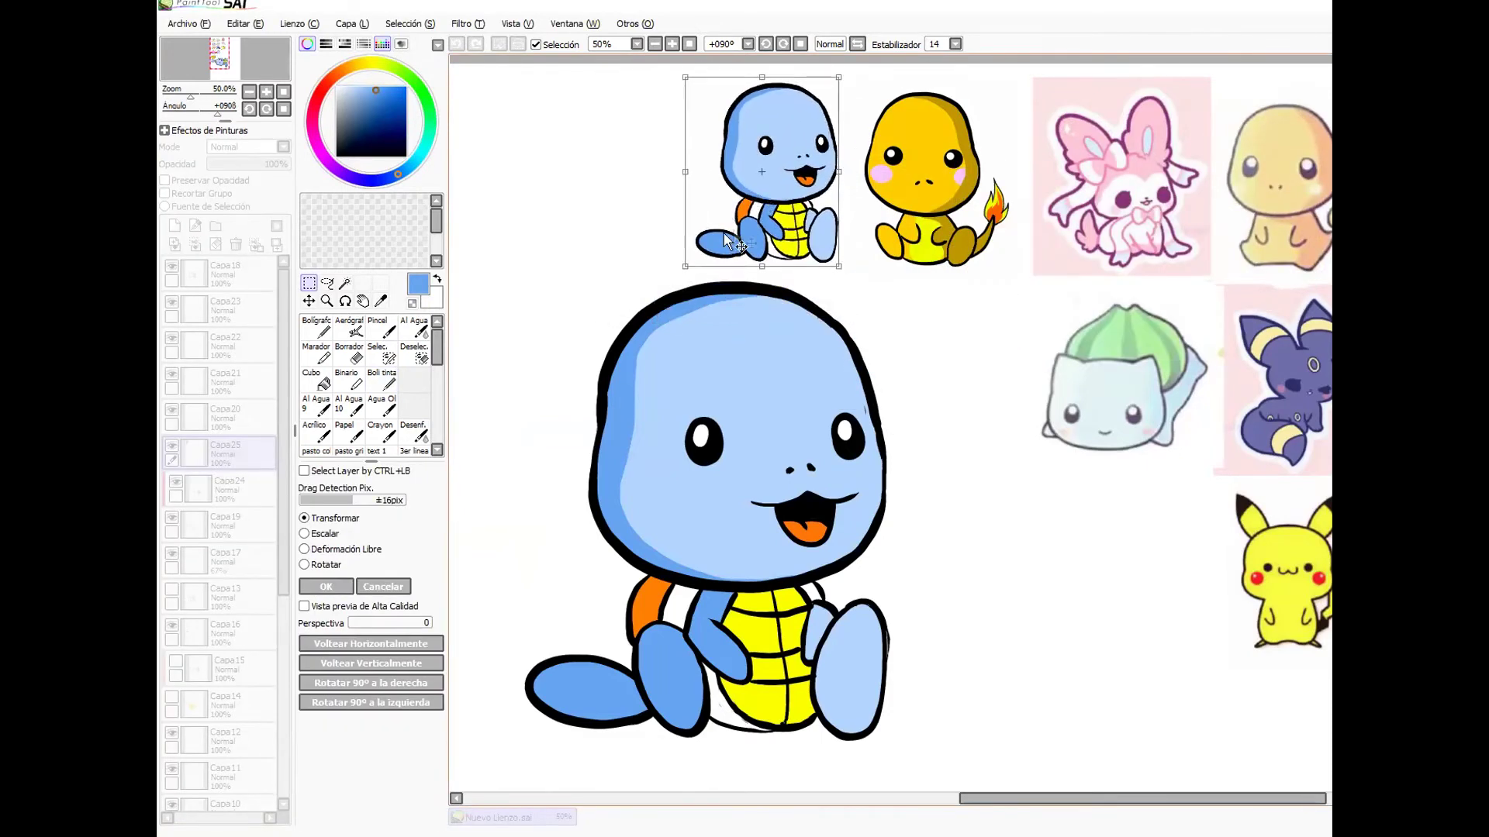
{"action": "key", "text": "Return"}
- Hide the original large Squirtle's layers Capa18 to Capa23, keeping the small copy on Capa25 visible
{"action": "left_click", "coordinate": [172, 267]}
{"action": "left_click", "coordinate": [172, 302]}
{"action": "left_click", "coordinate": [172, 338]}
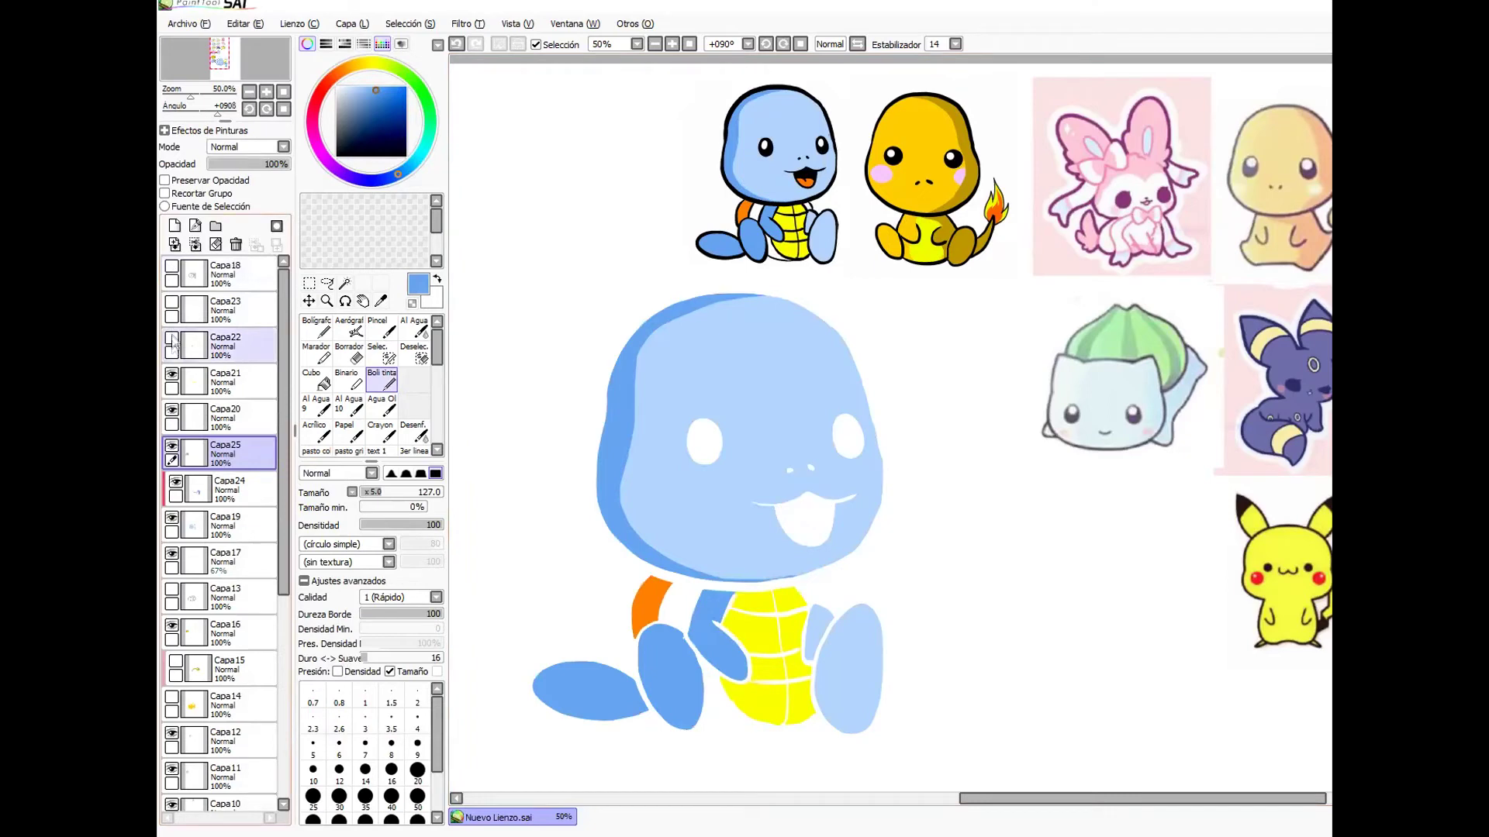
{"action": "left_click", "coordinate": [172, 374]}
{"action": "left_click", "coordinate": [172, 409]}
{"action": "left_click", "coordinate": [172, 447]}
{"action": "left_click", "coordinate": [172, 446]}
{"action": "left_click", "coordinate": [175, 482]}
{"action": "left_click", "coordinate": [174, 482]}
{"action": "left_click", "coordinate": [173, 518]}
- Delete the hidden Squirtle layers Capa18, Capa23, Capa22 and Capa21
{"action": "left_click", "coordinate": [242, 275]}
{"action": "left_click", "coordinate": [238, 248]}
{"action": "left_click", "coordinate": [238, 247]}
{"action": "left_click", "coordinate": [238, 247]}
{"action": "left_click", "coordinate": [238, 247]}
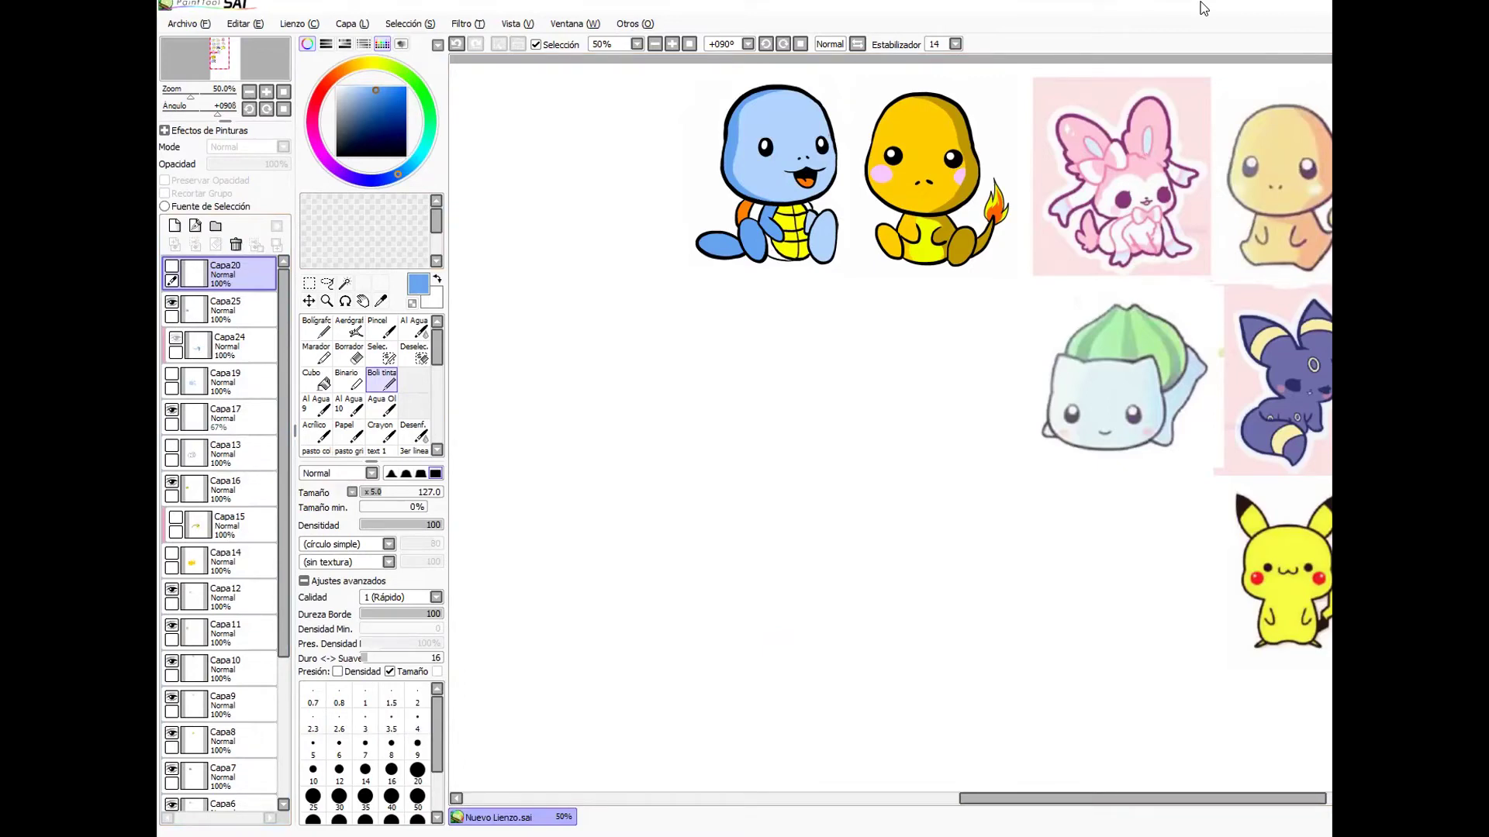
- Enlarge the Squirtle copy on Capa25 and move it to the canvas's upper left area
{"action": "left_click", "coordinate": [178, 307]}
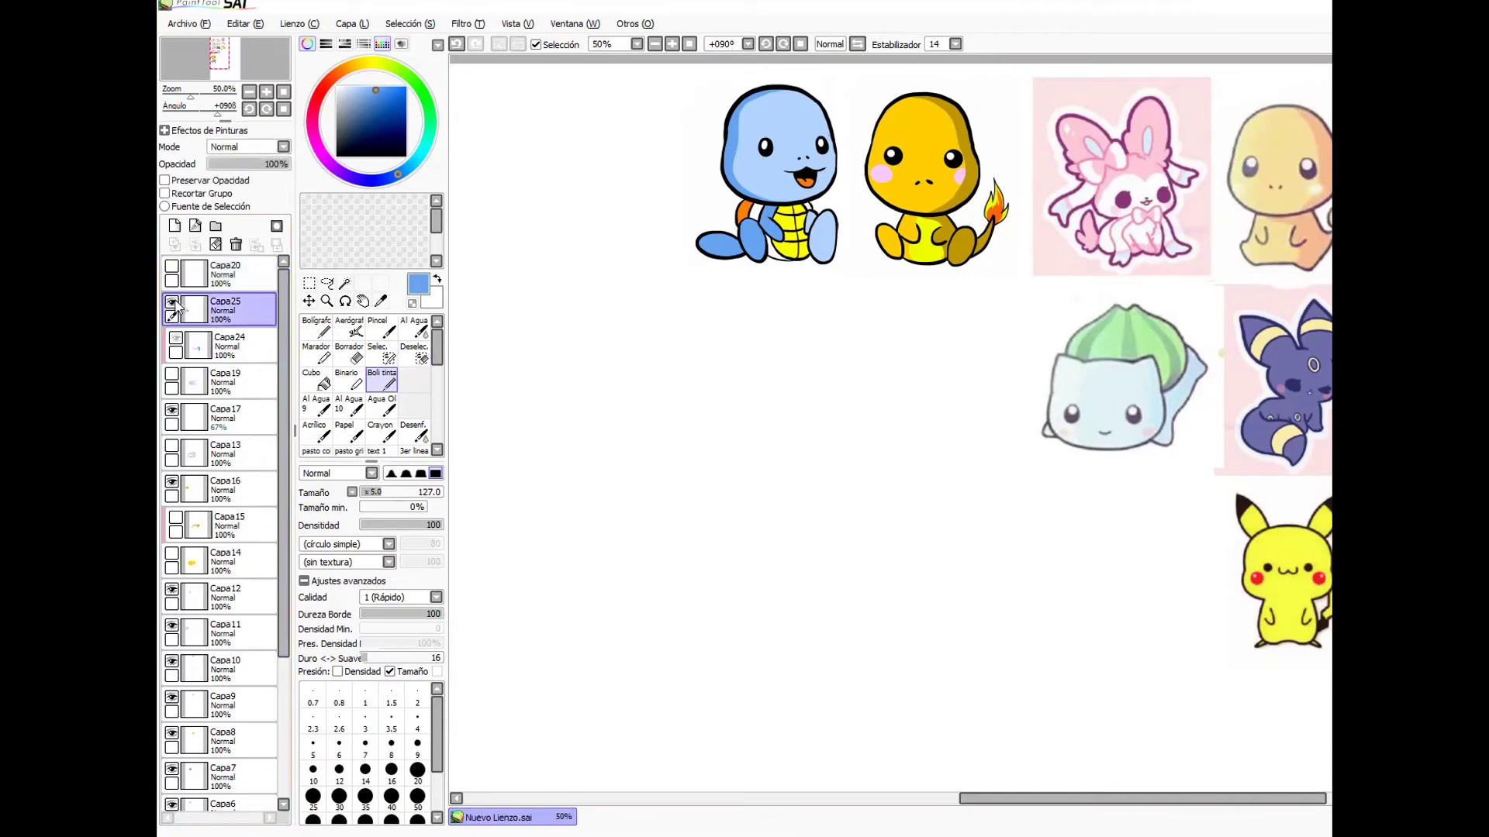
{"action": "key", "text": "ctrl+t"}
{"action": "left_click_drag", "start_coordinate": [768, 194], "coordinate": [539, 187]}
{"action": "left_click_drag", "start_coordinate": [610, 261], "coordinate": [758, 402]}
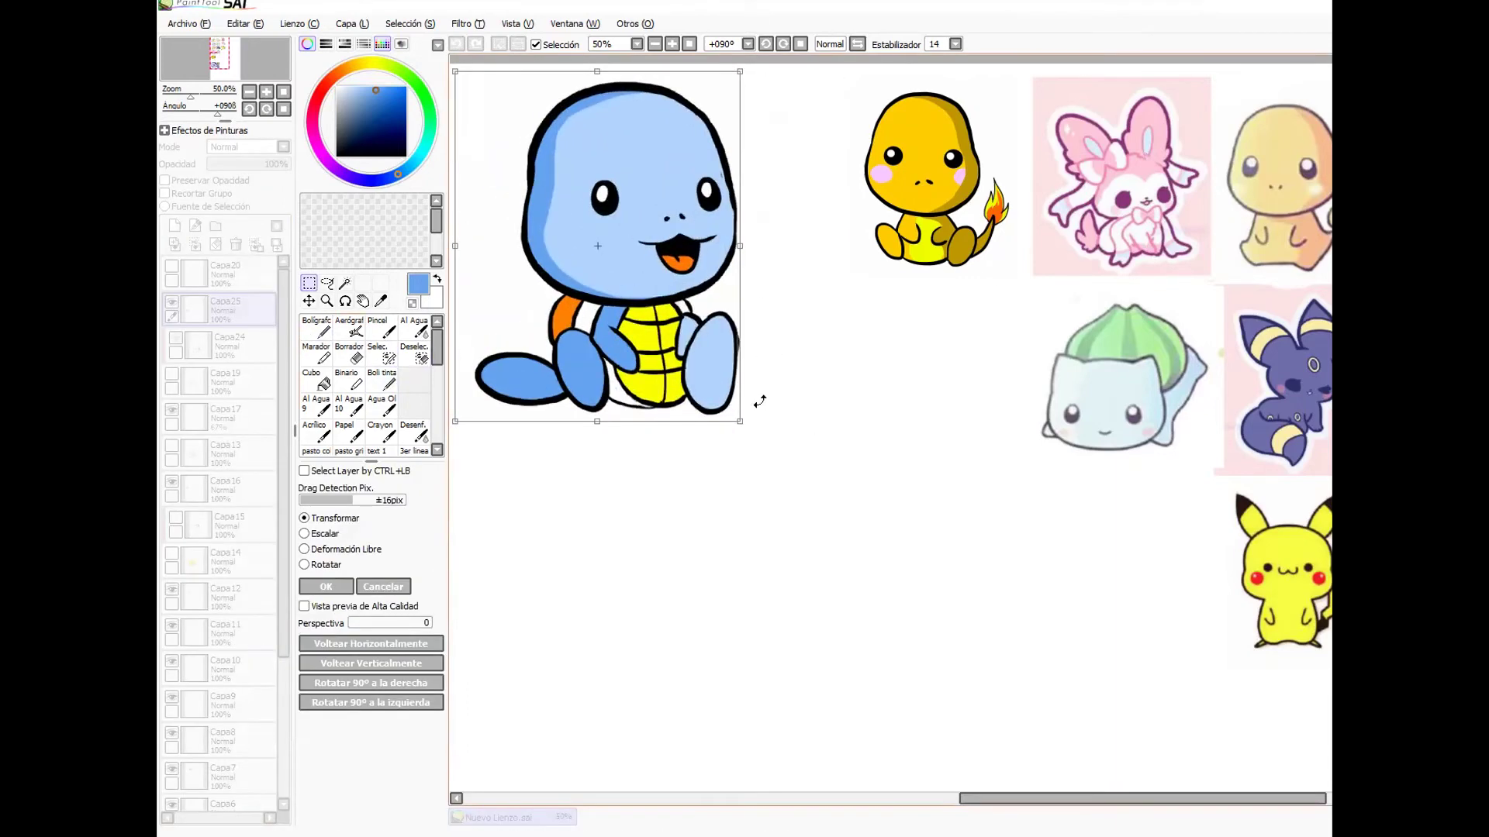
{"action": "key", "text": "Return"}
- Cut Charmander from Capa16 onto its own layer, enlarge it to about Squirtle's size and place it beside Squirtle
{"action": "left_click", "coordinate": [246, 417]}
{"action": "left_click", "coordinate": [246, 490]}
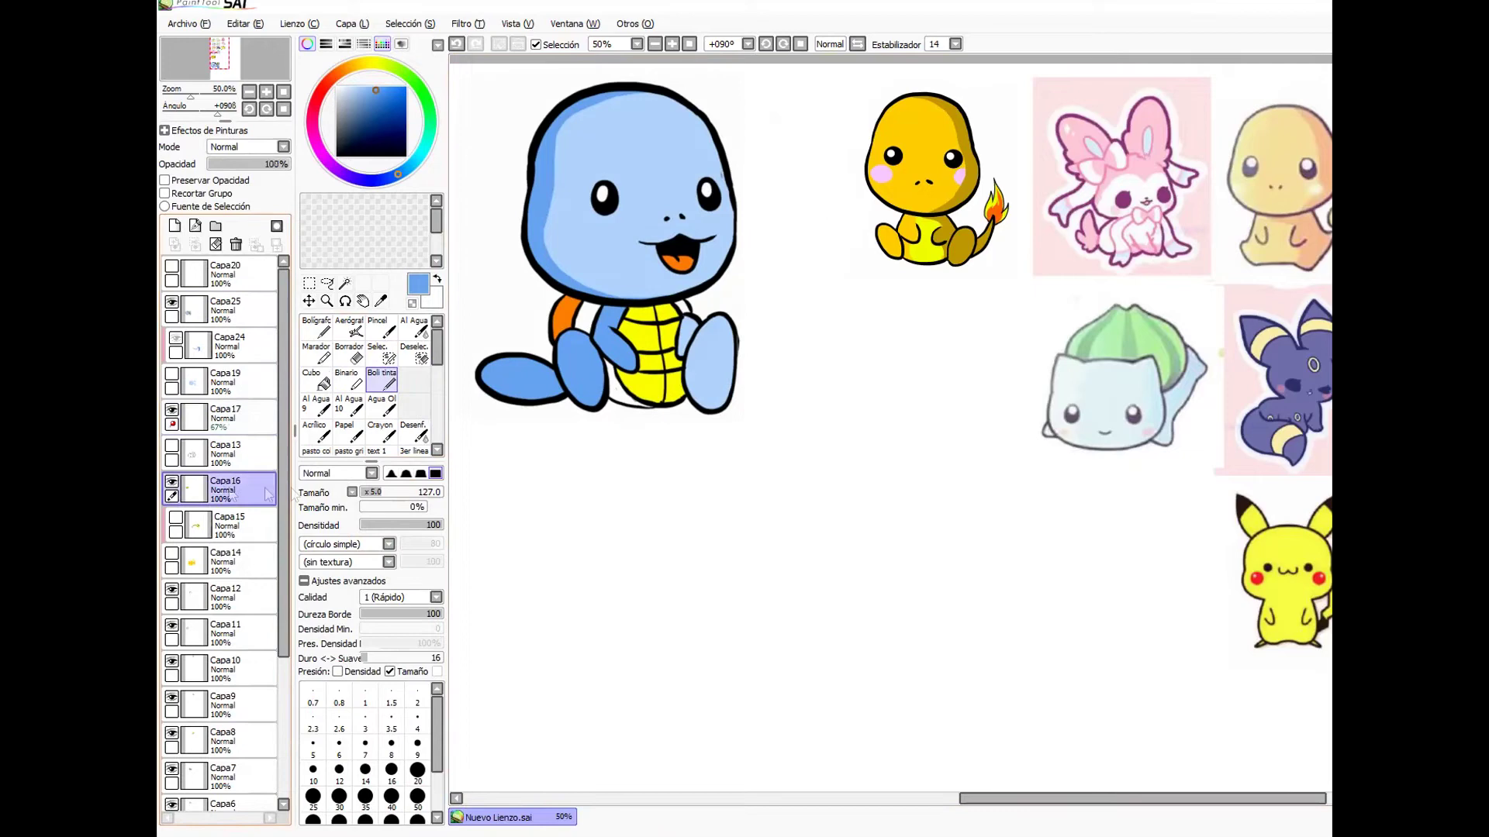
{"action": "key", "text": "ctrl+t"}
{"action": "key", "text": "Return"}
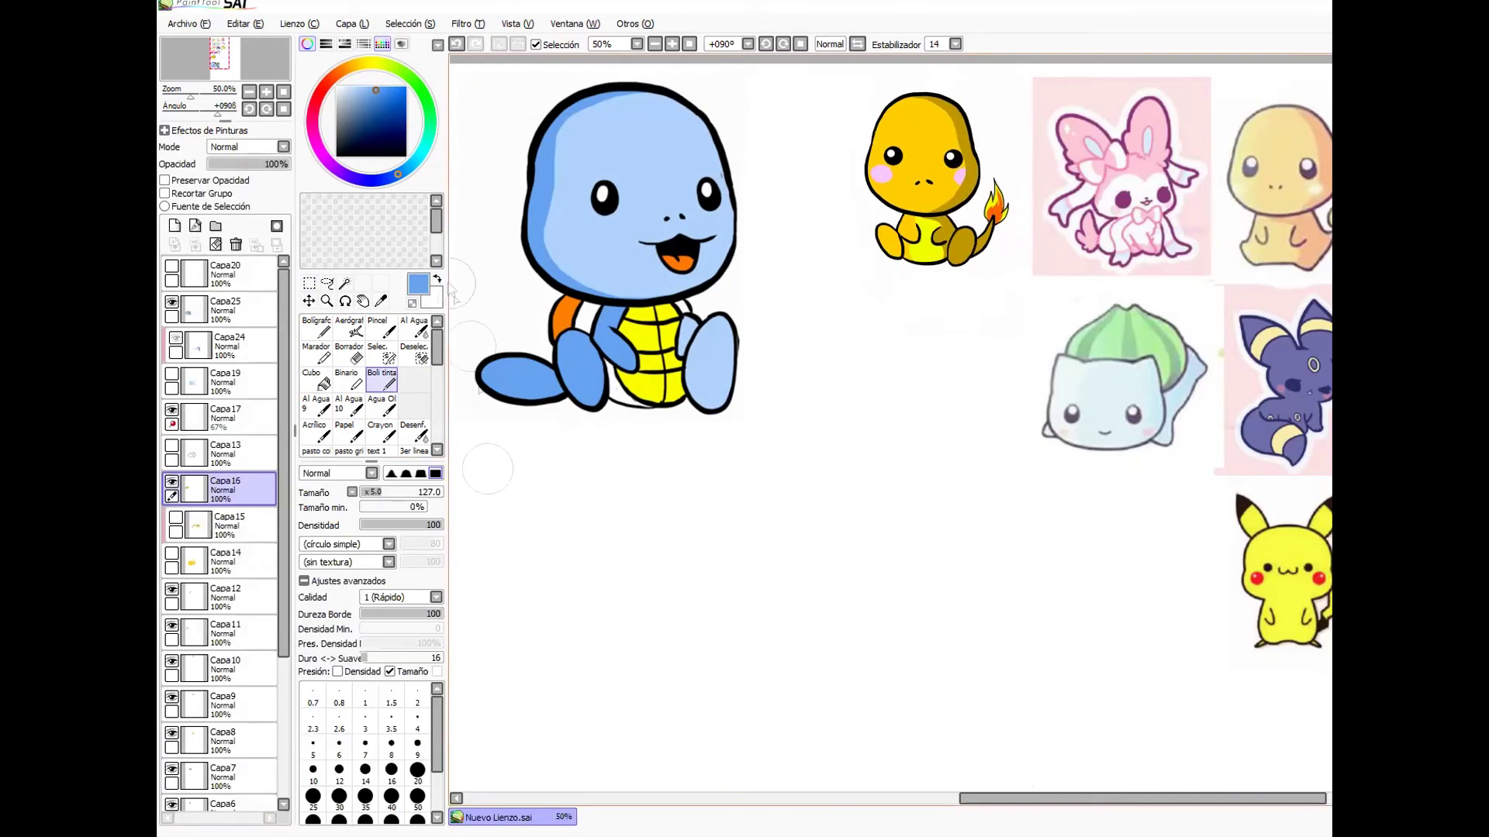
{"action": "left_click_drag", "start_coordinate": [830, 71], "coordinate": [1017, 271]}
{"action": "key", "text": "ctrl+x"}
{"action": "key", "text": "ctrl+v"}
{"action": "key", "text": "ctrl+t"}
{"action": "left_click_drag", "start_coordinate": [834, 269], "coordinate": [706, 442]}
{"action": "left_click_drag", "start_coordinate": [835, 362], "coordinate": [867, 351]}
{"action": "key", "text": "Return"}
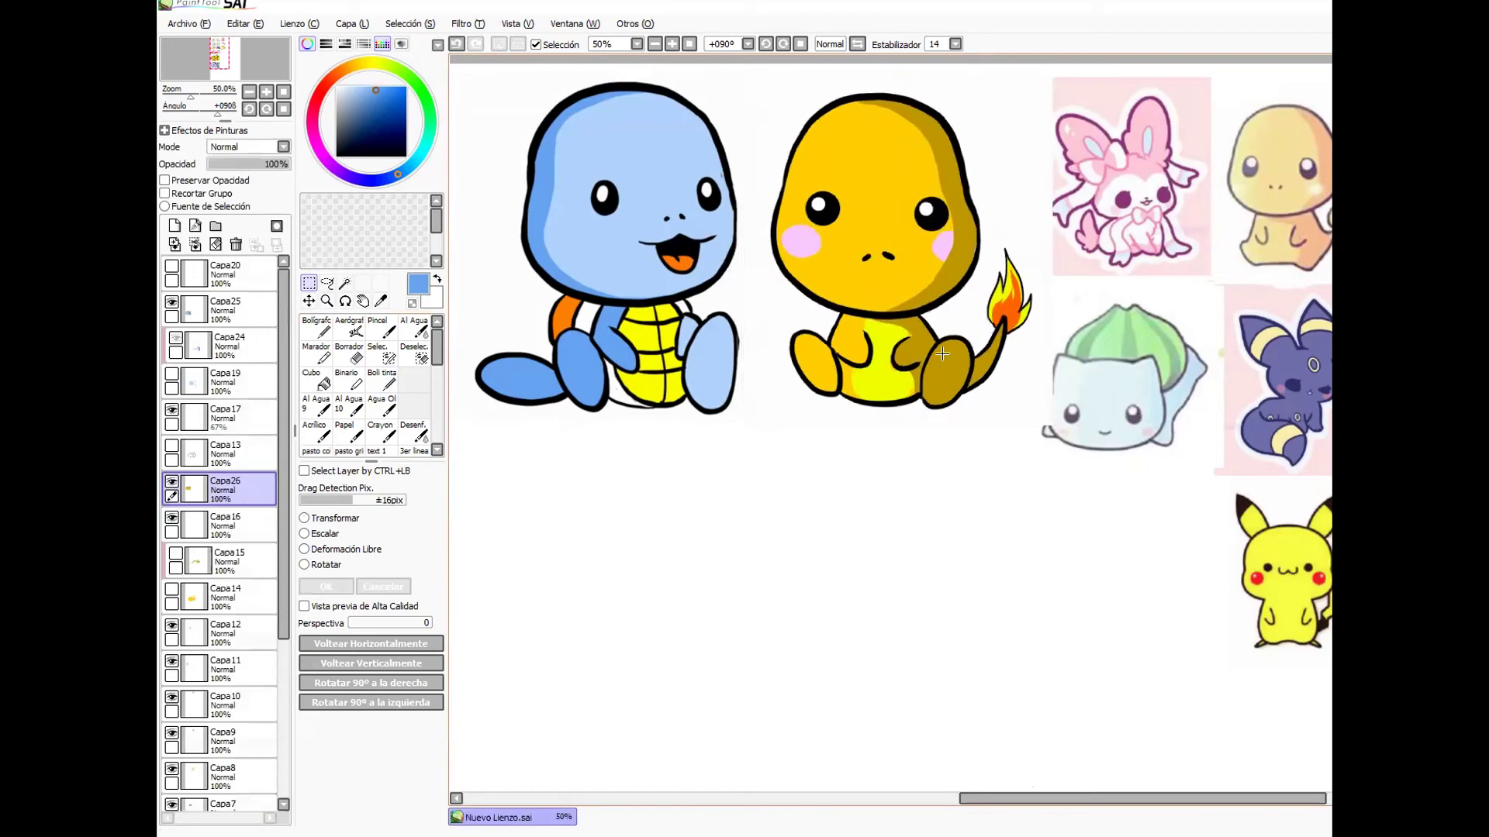
- On a new top layer, sketch Bulbasaur's wide oval head with two pointed ears in blue below the finished figures
{"action": "left_click", "coordinate": [381, 380]}
{"action": "left_click", "coordinate": [232, 273]}
{"action": "left_click", "coordinate": [174, 225]}
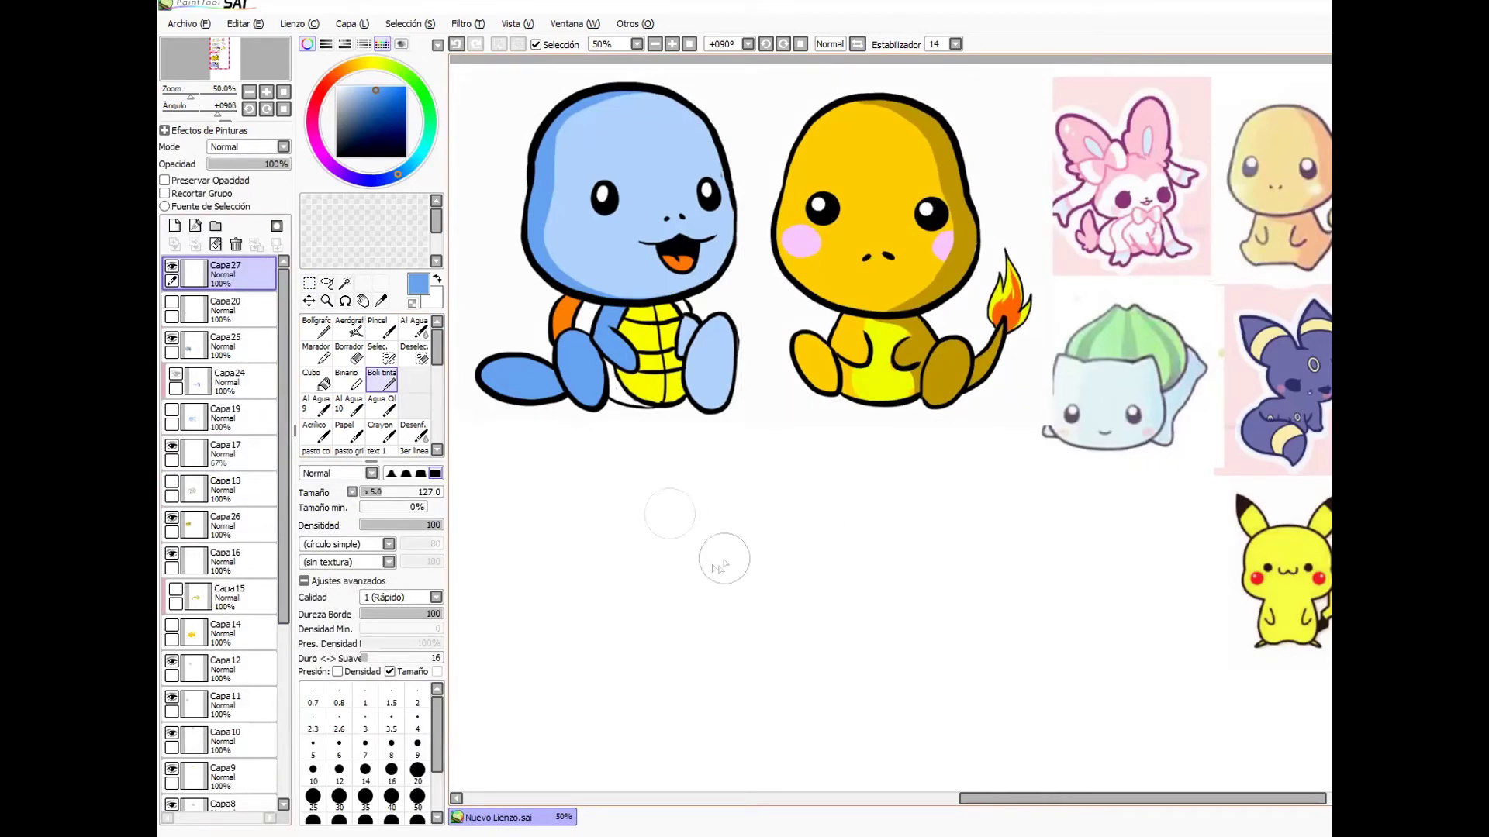
{"action": "left_click_drag", "start_coordinate": [670, 558], "coordinate": [733, 510]}
{"action": "left_click_drag", "start_coordinate": [673, 549], "coordinate": [716, 525]}
{"action": "mouse_move", "coordinate": [665, 577]}
{"action": "left_mouse_down"}
{"action": "mouse_move", "coordinate": [656, 630]}
{"action": "mouse_move", "coordinate": [823, 649]}
{"action": "mouse_move", "coordinate": [733, 504]}
{"action": "mouse_move", "coordinate": [812, 545]}
{"action": "left_mouse_up"}
{"action": "mouse_move", "coordinate": [744, 504]}
{"action": "left_mouse_down"}
{"action": "mouse_move", "coordinate": [869, 601]}
{"action": "mouse_move", "coordinate": [840, 615]}
{"action": "left_mouse_up"}
{"action": "mouse_move", "coordinate": [659, 632]}
{"action": "left_mouse_down"}
{"action": "mouse_move", "coordinate": [807, 542]}
{"action": "mouse_move", "coordinate": [868, 562]}
{"action": "left_mouse_up"}
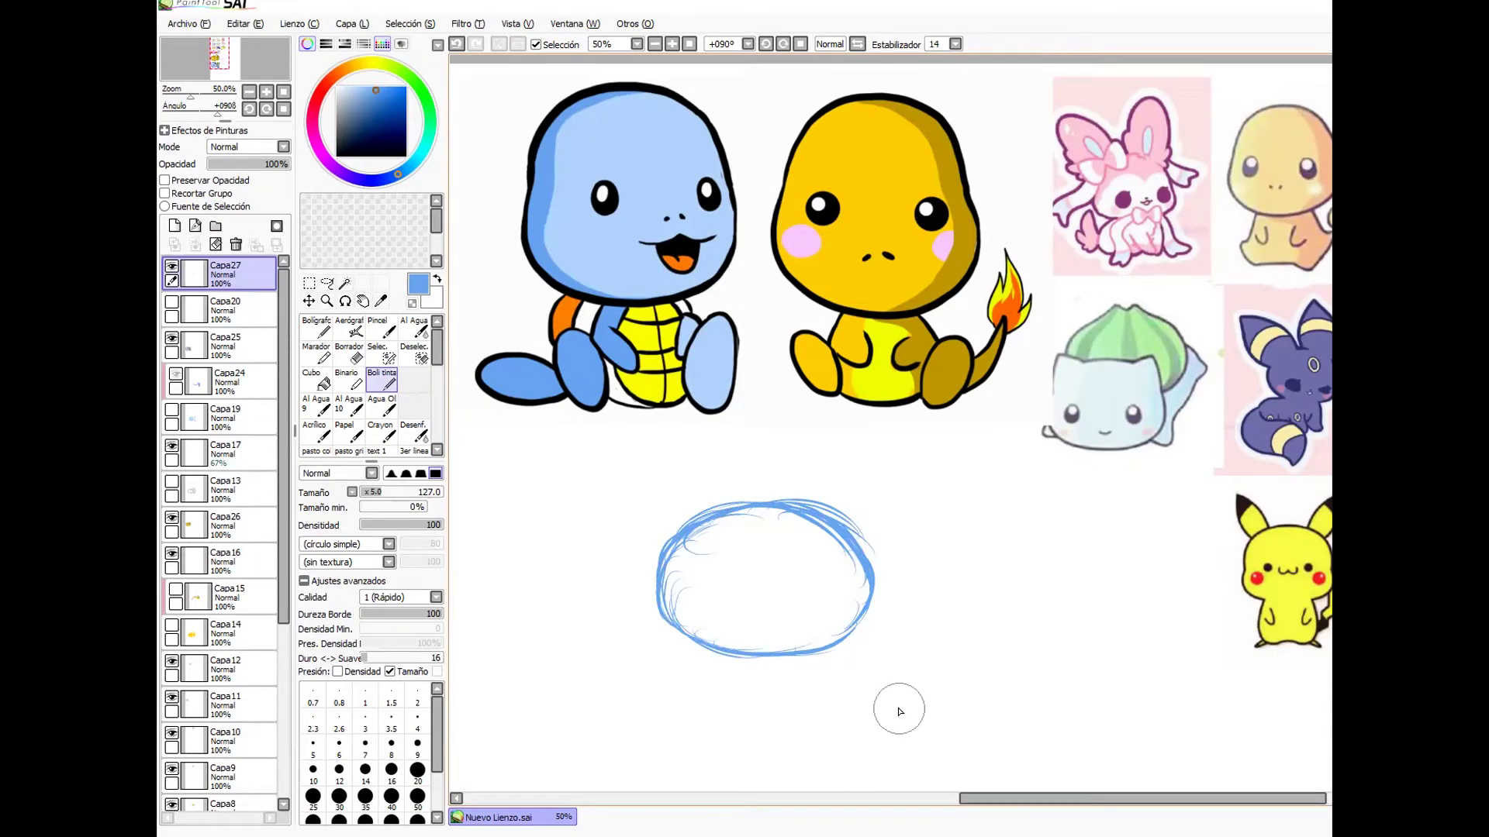
{"action": "mouse_move", "coordinate": [656, 581]}
{"action": "left_mouse_down"}
{"action": "mouse_move", "coordinate": [675, 628]}
{"action": "mouse_move", "coordinate": [806, 663]}
{"action": "mouse_move", "coordinate": [883, 597]}
{"action": "left_mouse_up"}
{"action": "mouse_move", "coordinate": [671, 629]}
{"action": "left_mouse_down"}
{"action": "mouse_move", "coordinate": [669, 486]}
{"action": "mouse_move", "coordinate": [728, 508]}
{"action": "mouse_move", "coordinate": [846, 493]}
{"action": "mouse_move", "coordinate": [870, 547]}
{"action": "left_mouse_up"}
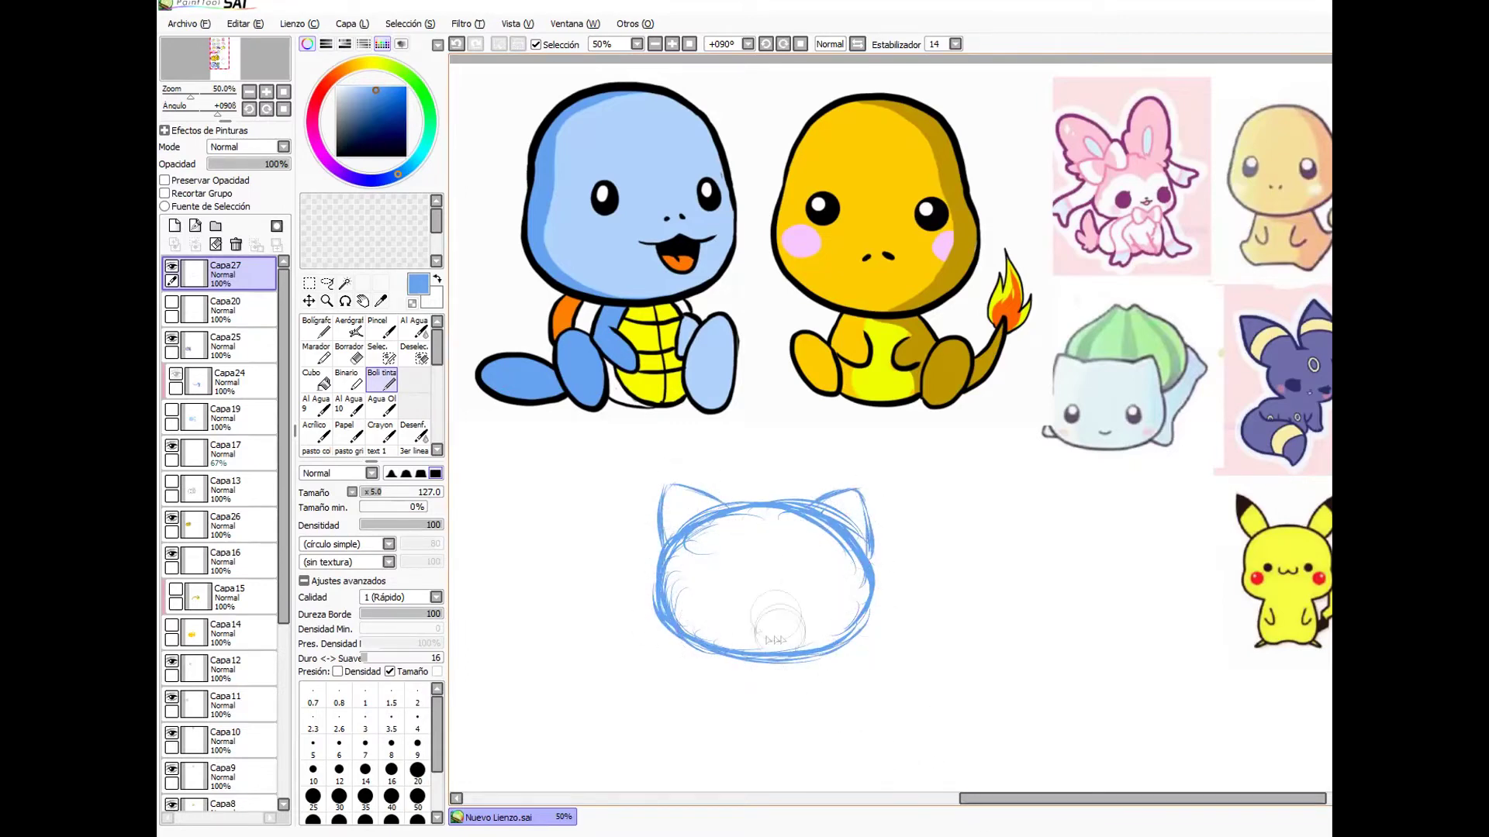
- Sketch a small rounded body below Bulbasaur's head
{"action": "mouse_move", "coordinate": [723, 661]}
{"action": "left_mouse_down"}
{"action": "mouse_move", "coordinate": [710, 702]}
{"action": "mouse_move", "coordinate": [737, 744]}
{"action": "left_mouse_up"}
{"action": "mouse_move", "coordinate": [818, 661]}
{"action": "left_mouse_down"}
{"action": "mouse_move", "coordinate": [842, 705]}
{"action": "mouse_move", "coordinate": [767, 766]}
{"action": "mouse_move", "coordinate": [803, 760]}
{"action": "mouse_move", "coordinate": [840, 721]}
{"action": "left_mouse_up"}
{"action": "left_click_drag", "start_coordinate": [712, 690], "coordinate": [790, 763]}
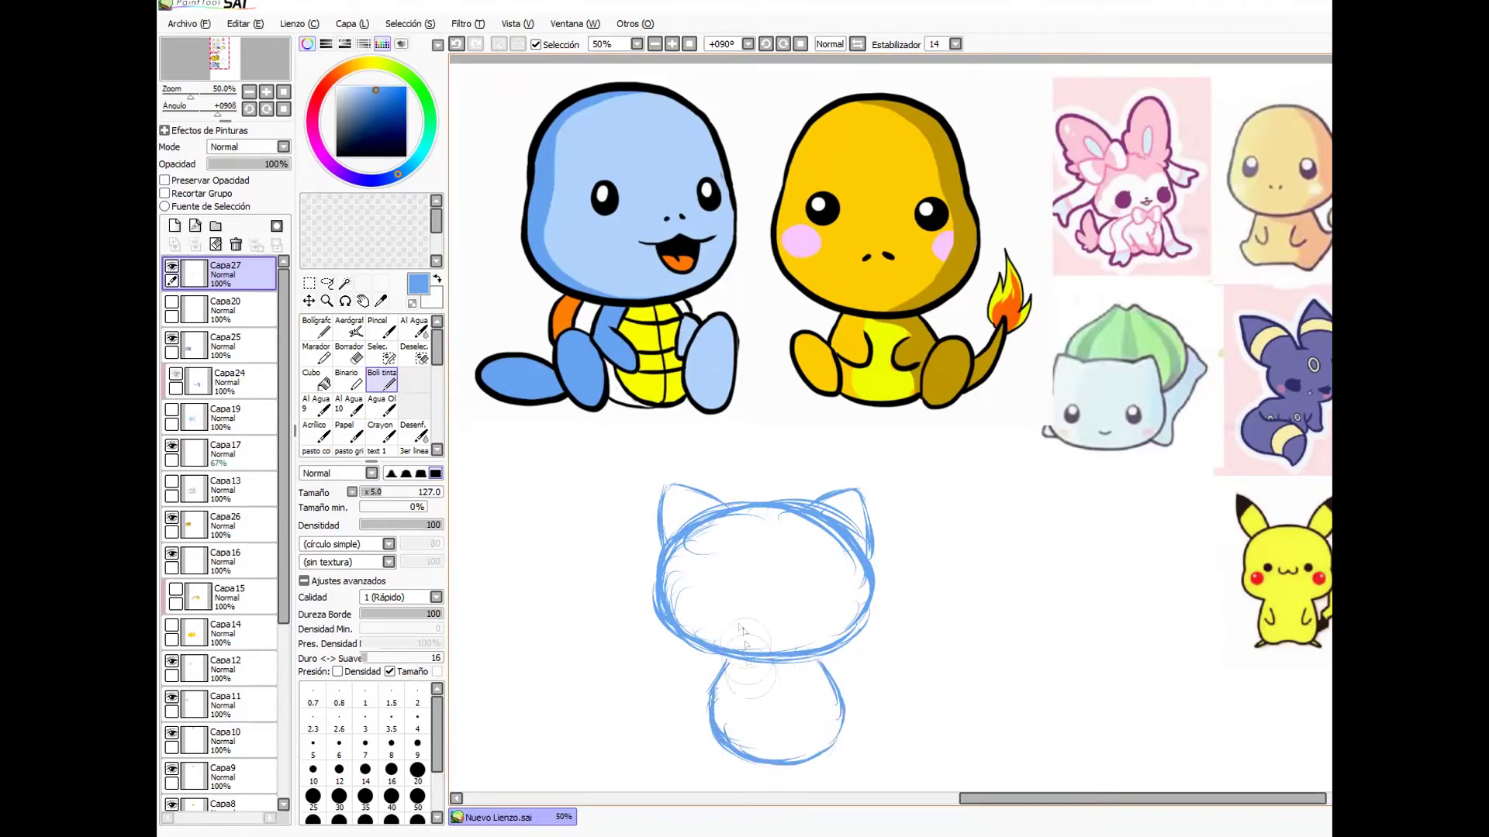
- Sketch the large bulb behind the body with pointed tips above the head, plus the arms and oval feet
{"action": "mouse_move", "coordinate": [707, 721]}
{"action": "left_mouse_down"}
{"action": "mouse_move", "coordinate": [596, 620]}
{"action": "mouse_move", "coordinate": [644, 535]}
{"action": "left_mouse_up"}
{"action": "mouse_move", "coordinate": [698, 484]}
{"action": "left_mouse_down"}
{"action": "mouse_move", "coordinate": [754, 466]}
{"action": "mouse_move", "coordinate": [795, 487]}
{"action": "mouse_move", "coordinate": [830, 461]}
{"action": "mouse_move", "coordinate": [890, 539]}
{"action": "mouse_move", "coordinate": [903, 567]}
{"action": "mouse_move", "coordinate": [865, 733]}
{"action": "left_mouse_up"}
{"action": "mouse_move", "coordinate": [708, 732]}
{"action": "left_mouse_down"}
{"action": "mouse_move", "coordinate": [613, 697]}
{"action": "mouse_move", "coordinate": [647, 531]}
{"action": "left_mouse_up"}
{"action": "mouse_move", "coordinate": [721, 698]}
{"action": "left_mouse_down"}
{"action": "mouse_move", "coordinate": [747, 715]}
{"action": "mouse_move", "coordinate": [801, 705]}
{"action": "mouse_move", "coordinate": [681, 711]}
{"action": "mouse_move", "coordinate": [728, 764]}
{"action": "left_mouse_up"}
{"action": "mouse_move", "coordinate": [847, 702]}
{"action": "left_mouse_down"}
{"action": "mouse_move", "coordinate": [832, 756]}
{"action": "mouse_move", "coordinate": [850, 705]}
{"action": "mouse_move", "coordinate": [817, 749]}
{"action": "left_mouse_up"}
{"action": "mouse_move", "coordinate": [926, 690]}
{"action": "left_mouse_down"}
{"action": "mouse_move", "coordinate": [918, 601]}
{"action": "mouse_move", "coordinate": [861, 496]}
{"action": "left_mouse_up"}
{"action": "mouse_move", "coordinate": [695, 487]}
{"action": "left_mouse_down"}
{"action": "mouse_move", "coordinate": [624, 559]}
{"action": "mouse_move", "coordinate": [659, 735]}
{"action": "mouse_move", "coordinate": [705, 747]}
{"action": "mouse_move", "coordinate": [667, 745]}
{"action": "left_mouse_up"}
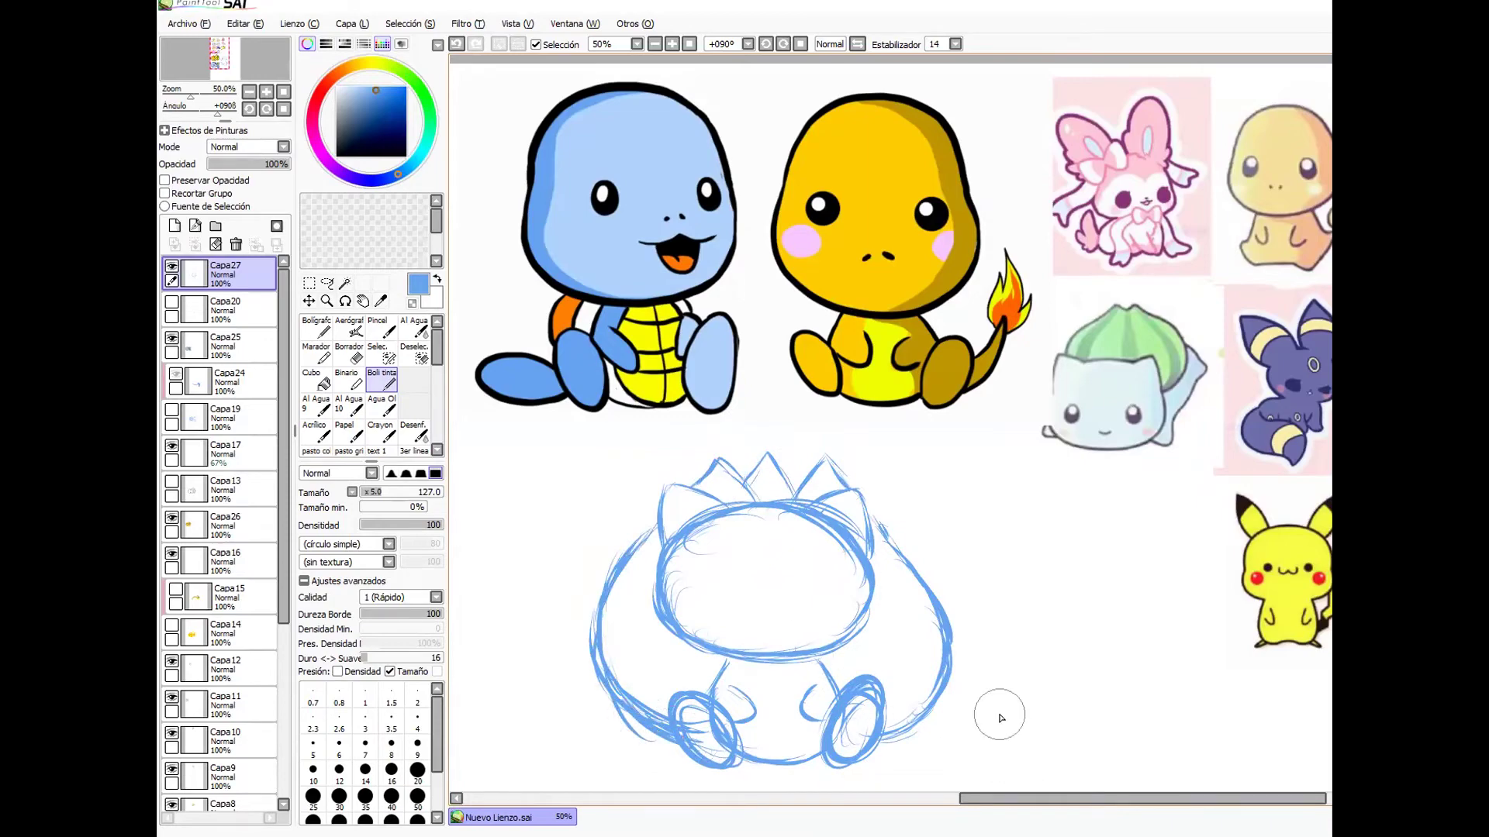
- Select the whole Bulbasaur sketch with the lasso, enlarge it slightly and deselect
{"action": "left_click_drag", "start_coordinate": [954, 346], "coordinate": [947, 327]}
{"action": "left_click", "coordinate": [327, 284]}
{"action": "mouse_move", "coordinate": [778, 414]}
{"action": "left_mouse_down"}
{"action": "mouse_move", "coordinate": [659, 760]}
{"action": "mouse_move", "coordinate": [775, 403]}
{"action": "left_mouse_up"}
{"action": "key", "text": "ctrl+t"}
{"action": "left_click_drag", "start_coordinate": [903, 466], "coordinate": [911, 437]}
{"action": "left_click_drag", "start_coordinate": [957, 725], "coordinate": [1011, 772]}
{"action": "left_click_drag", "start_coordinate": [955, 671], "coordinate": [940, 683]}
{"action": "key", "text": "Return"}
{"action": "key", "text": "ctrl+d"}
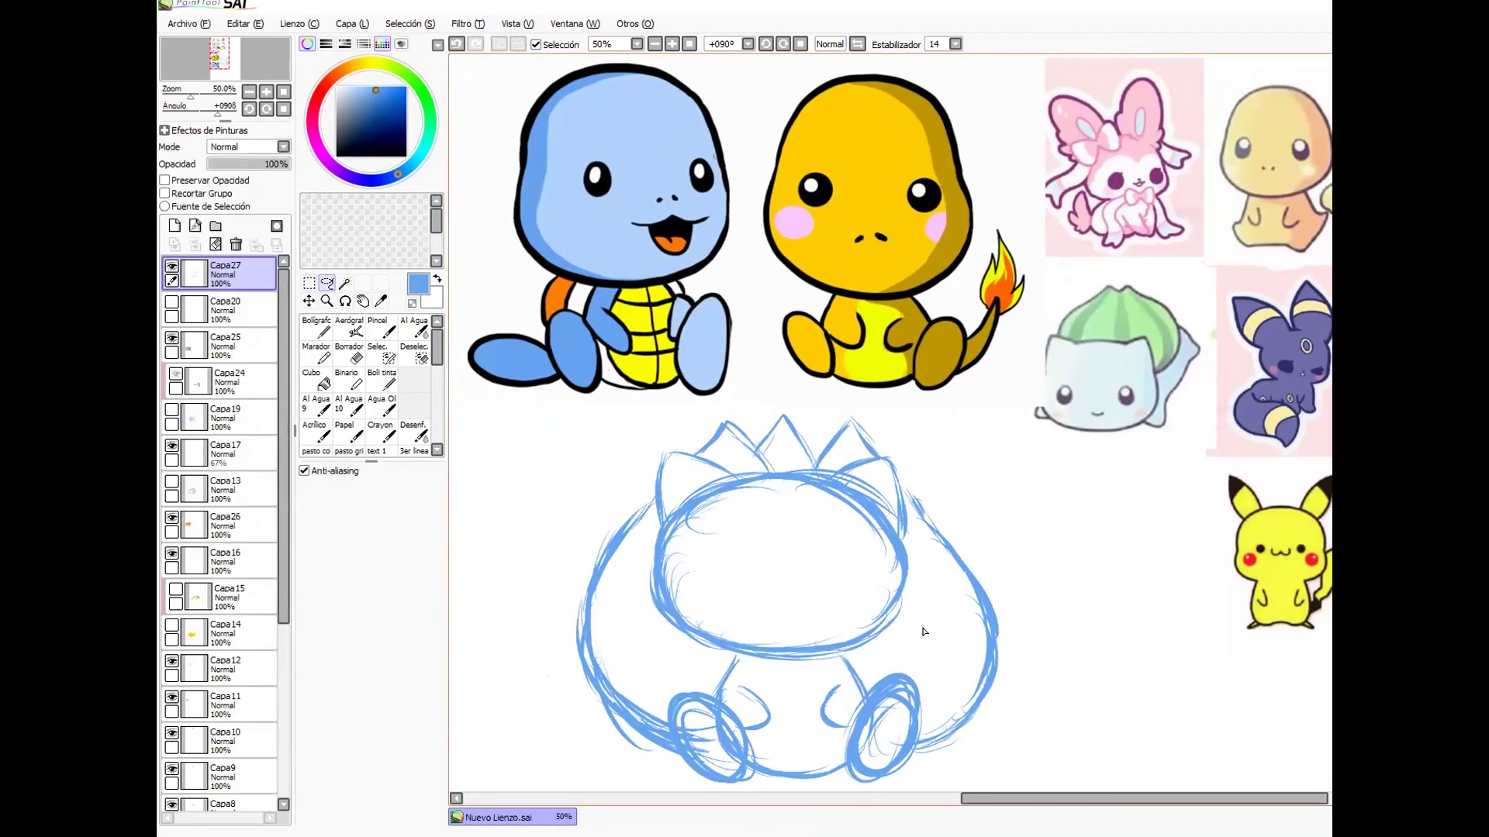
- Erase the overlapping strokes inside the feet and bulb, and redraw the bulb's lower edges on both sides
{"action": "key", "text": "n"}
{"action": "left_click", "coordinate": [349, 354]}
{"action": "mouse_move", "coordinate": [710, 745]}
{"action": "left_mouse_down"}
{"action": "mouse_move", "coordinate": [707, 725]}
{"action": "mouse_move", "coordinate": [721, 751]}
{"action": "left_mouse_up"}
{"action": "left_click_drag", "start_coordinate": [881, 752], "coordinate": [888, 713]}
{"action": "mouse_move", "coordinate": [616, 746]}
{"action": "left_mouse_down"}
{"action": "mouse_move", "coordinate": [639, 717]}
{"action": "mouse_move", "coordinate": [608, 622]}
{"action": "left_mouse_up"}
{"action": "key", "text": "n"}
{"action": "mouse_move", "coordinate": [605, 695]}
{"action": "left_mouse_down"}
{"action": "mouse_move", "coordinate": [640, 757]}
{"action": "mouse_move", "coordinate": [682, 752]}
{"action": "left_mouse_up"}
{"action": "left_click_drag", "start_coordinate": [589, 672], "coordinate": [663, 764]}
{"action": "left_click_drag", "start_coordinate": [962, 728], "coordinate": [898, 779]}
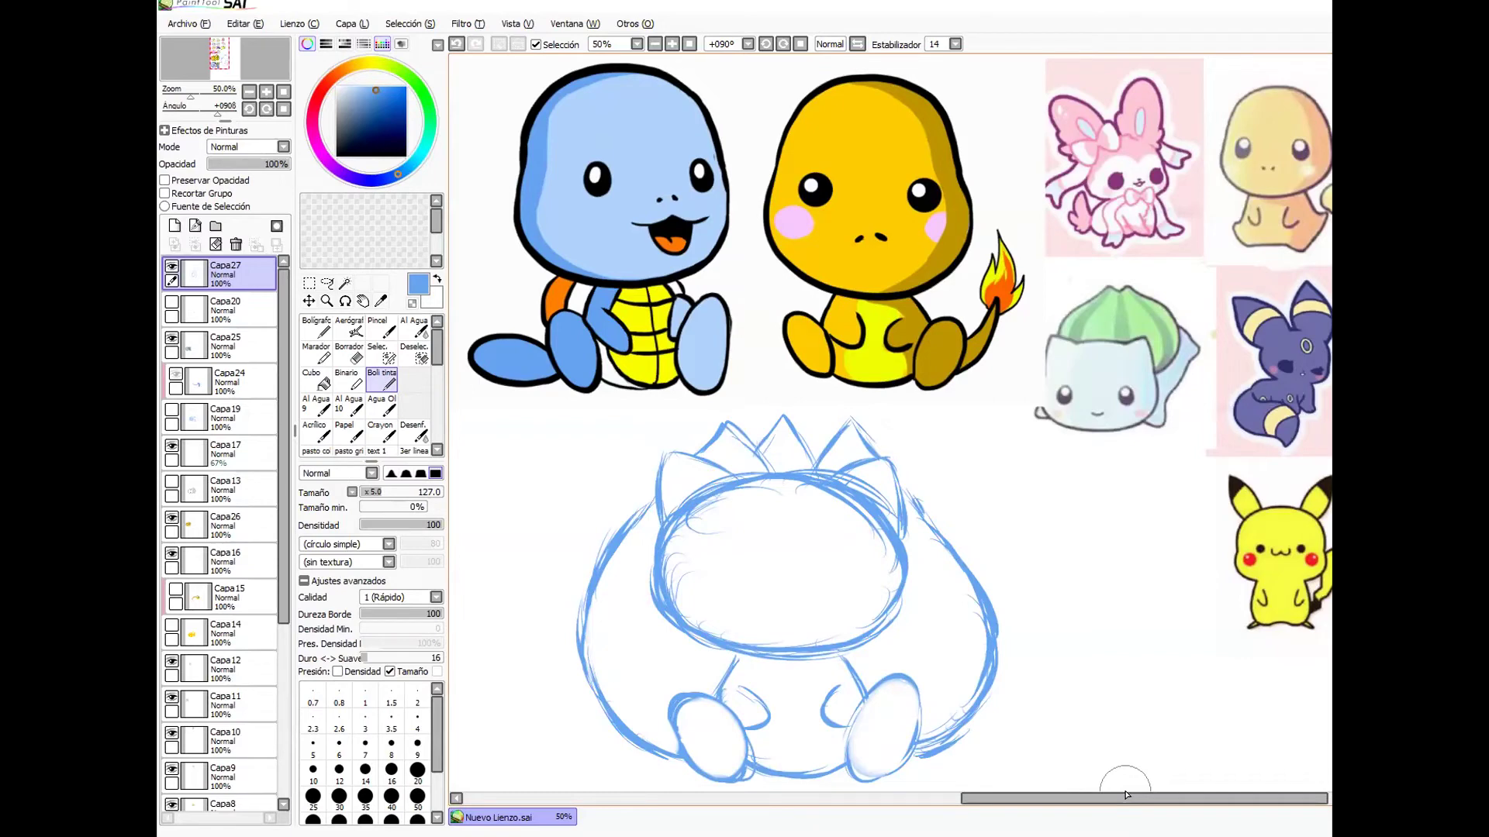
- Redraw the left and right cheeks of the head sketch in a brighter blue
{"action": "left_click", "coordinate": [405, 87]}
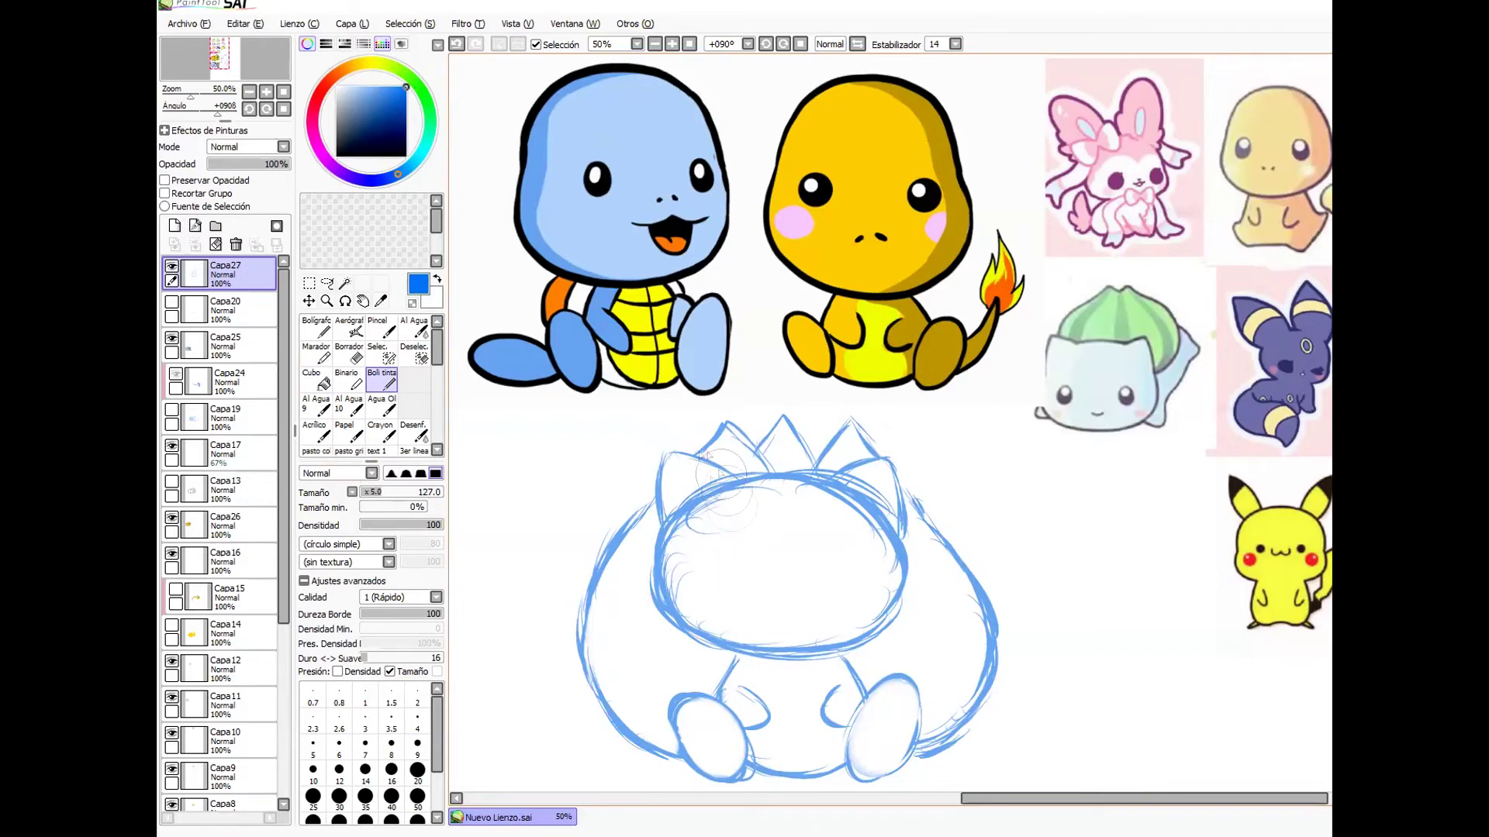
{"action": "left_click", "coordinate": [715, 567]}
{"action": "key", "text": "ctrl+z"}
{"action": "mouse_move", "coordinate": [659, 548]}
{"action": "left_mouse_down"}
{"action": "mouse_move", "coordinate": [648, 604]}
{"action": "mouse_move", "coordinate": [736, 649]}
{"action": "left_mouse_up"}
{"action": "mouse_move", "coordinate": [890, 532]}
{"action": "left_mouse_down"}
{"action": "mouse_move", "coordinate": [923, 593]}
{"action": "mouse_move", "coordinate": [857, 647]}
{"action": "left_mouse_up"}
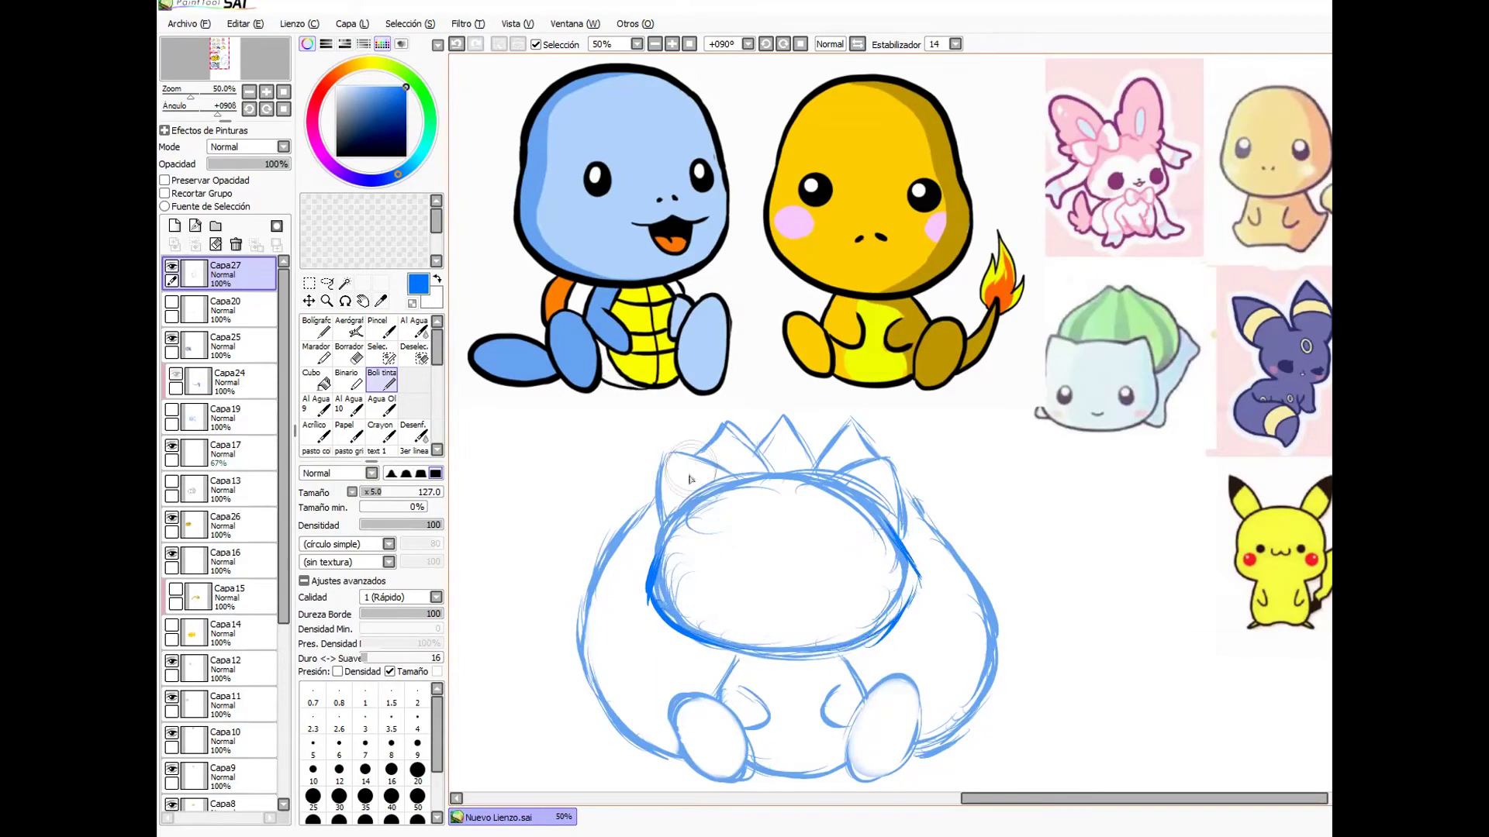
- Sketch two solid bright blue oval eyes, one on each side of the face
{"action": "left_click", "coordinate": [706, 583]}
{"action": "key", "text": "ctrl+z"}
{"action": "left_click", "coordinate": [704, 581]}
{"action": "left_click", "coordinate": [866, 582]}
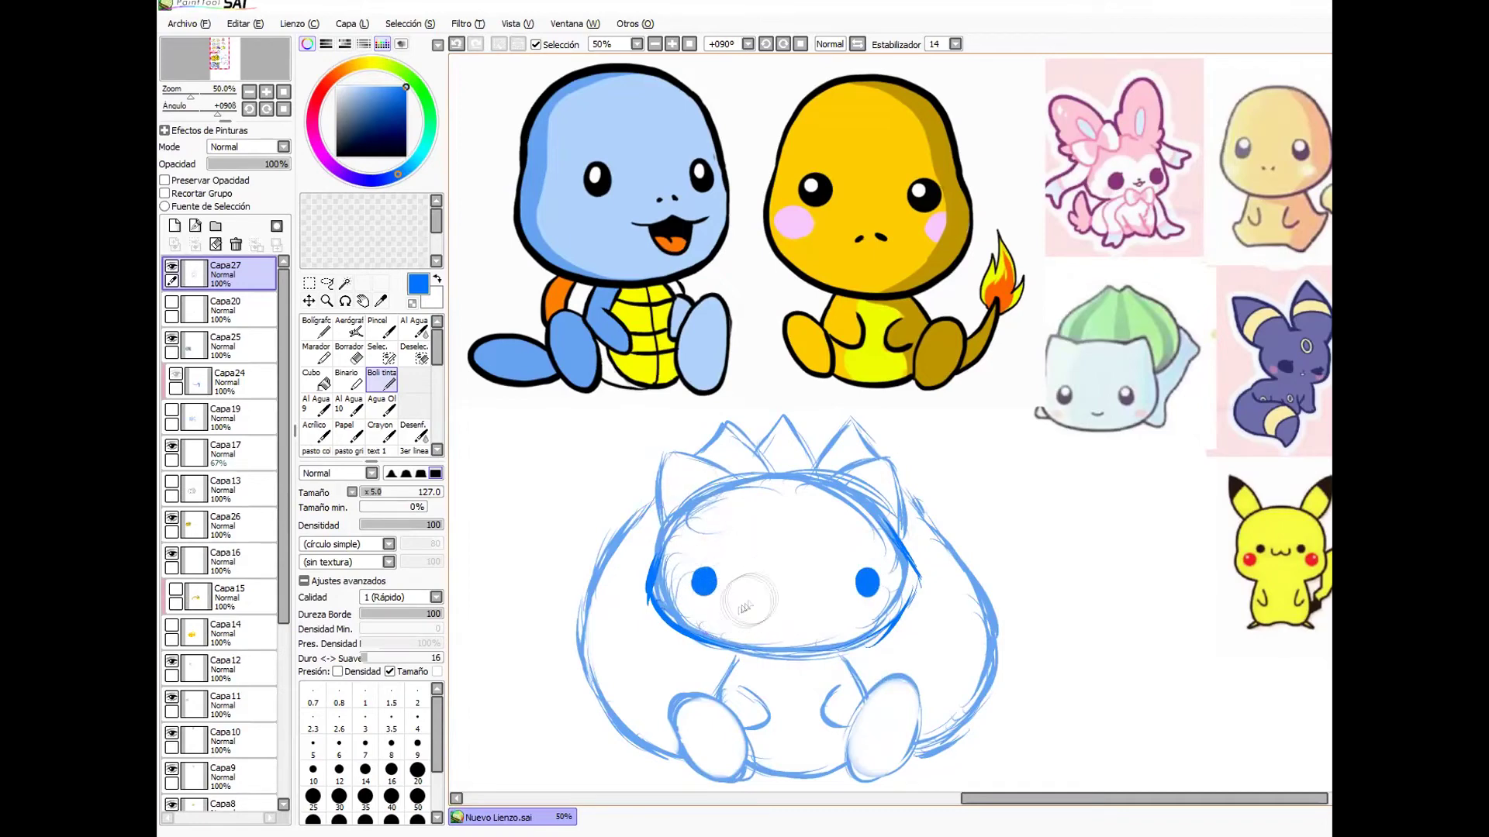
{"action": "key", "text": "ctrl+z"}
{"action": "left_click_drag", "start_coordinate": [708, 611], "coordinate": [777, 622]}
{"action": "key", "text": "ctrl+z"}
{"action": "left_click_drag", "start_coordinate": [706, 611], "coordinate": [780, 635]}
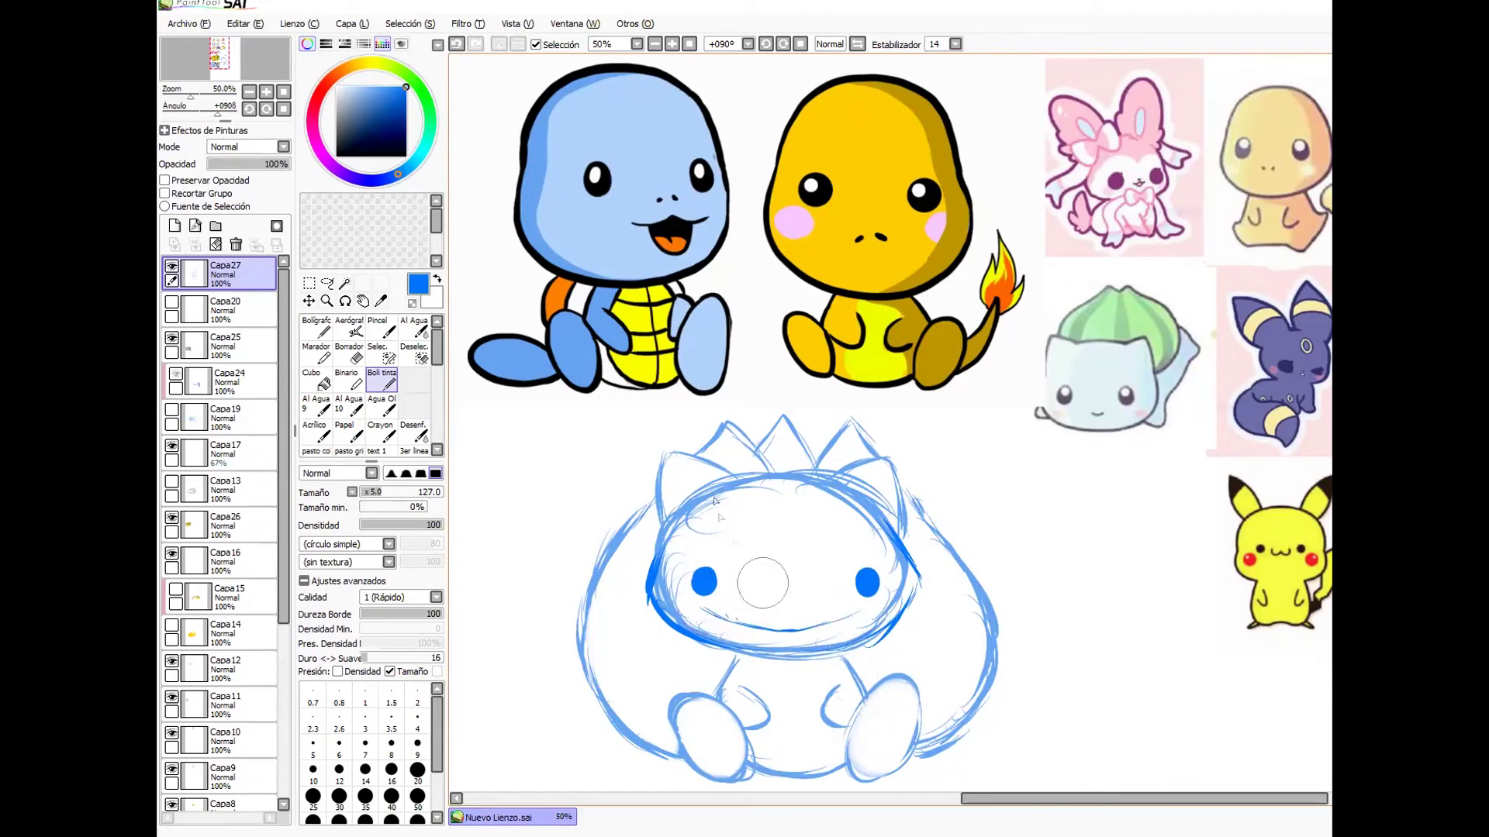
{"action": "key", "text": "ctrl+z"}
- Sketch a small wavy mouth with a narrow tongue, and refine the eyes with highlights and the left arm's curve
{"action": "mouse_move", "coordinate": [761, 605]}
{"action": "left_mouse_down"}
{"action": "mouse_move", "coordinate": [807, 602]}
{"action": "mouse_move", "coordinate": [791, 604]}
{"action": "left_mouse_up"}
{"action": "key", "text": "minus"}
{"action": "left_click_drag", "start_coordinate": [702, 573], "coordinate": [702, 580]}
{"action": "left_click_drag", "start_coordinate": [866, 574], "coordinate": [867, 581]}
{"action": "key", "text": "minus"}
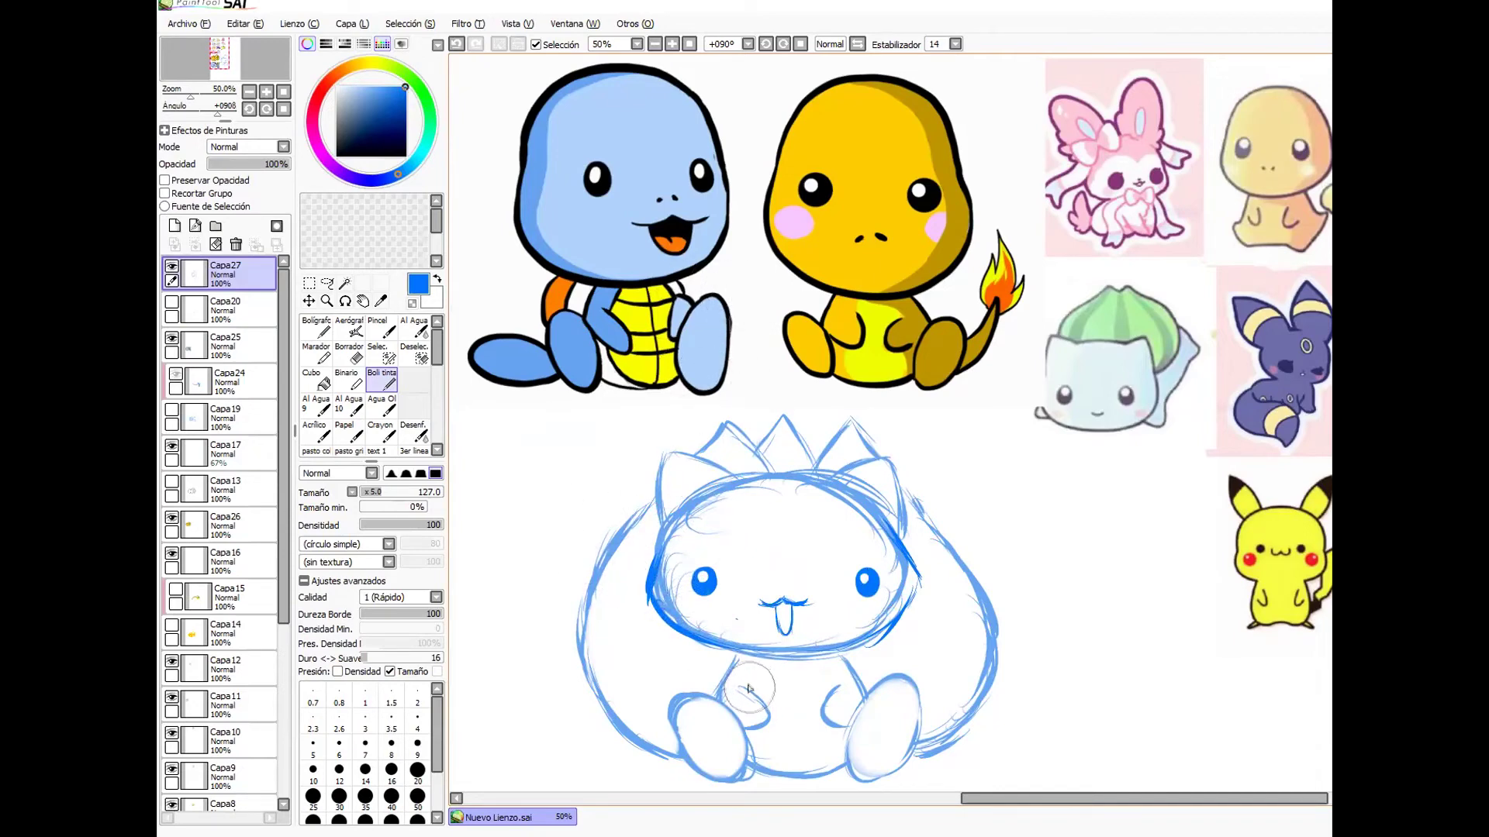
{"action": "left_click_drag", "start_coordinate": [740, 687], "coordinate": [756, 727]}
- On a new layer, ink the ears, head top and sides of Bulbasaur's head in black
{"action": "left_click", "coordinate": [175, 226]}
{"action": "left_click", "coordinate": [337, 157]}
{"action": "mouse_move", "coordinate": [653, 521]}
{"action": "left_mouse_down"}
{"action": "mouse_move", "coordinate": [712, 467]}
{"action": "mouse_move", "coordinate": [836, 488]}
{"action": "mouse_move", "coordinate": [851, 470]}
{"action": "mouse_move", "coordinate": [901, 496]}
{"action": "mouse_move", "coordinate": [909, 536]}
{"action": "left_mouse_up"}
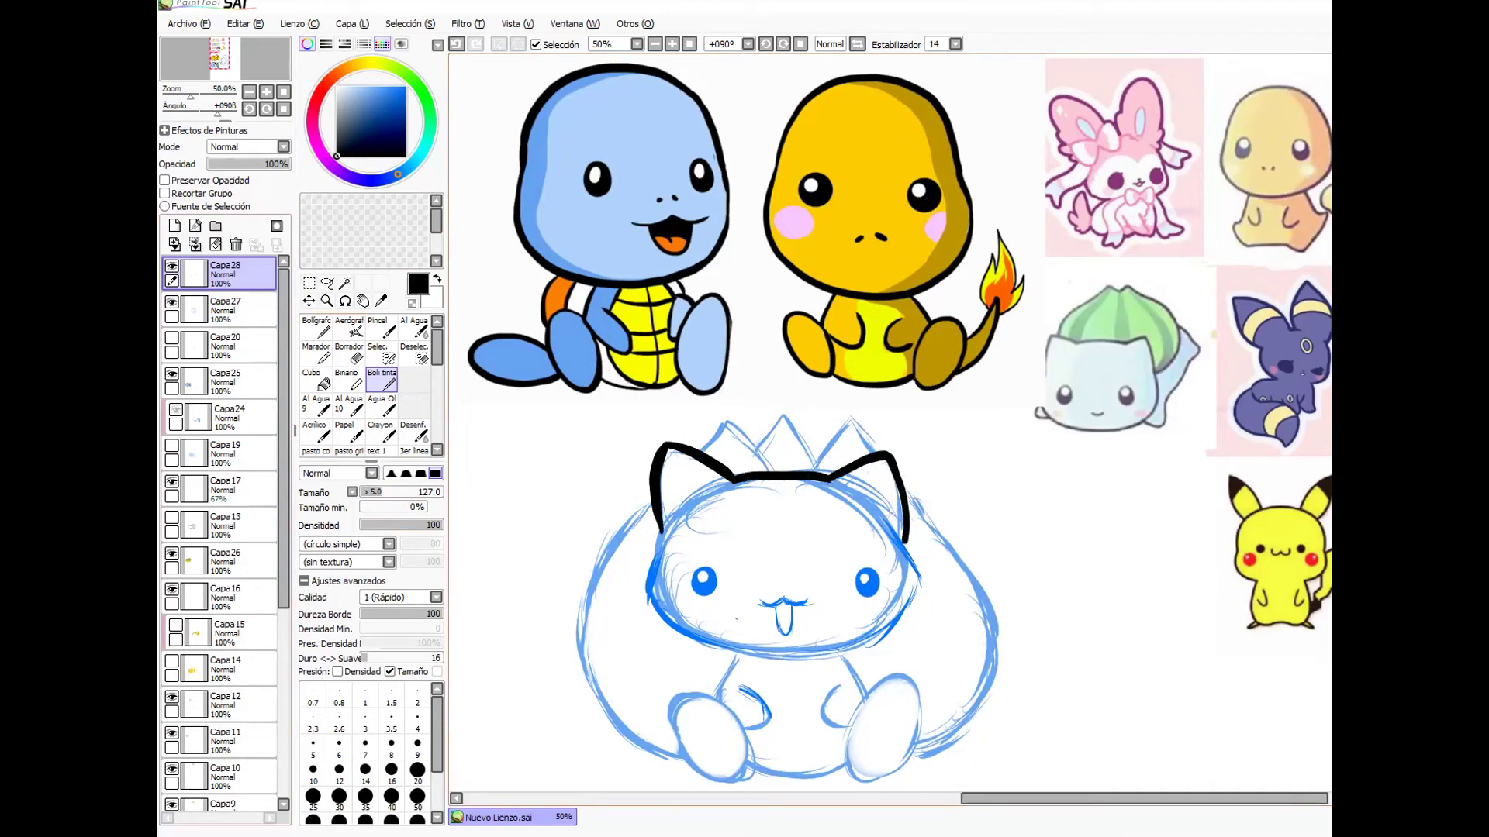
{"action": "mouse_move", "coordinate": [661, 532]}
{"action": "left_mouse_down"}
{"action": "mouse_move", "coordinate": [648, 578]}
{"action": "mouse_move", "coordinate": [669, 611]}
{"action": "mouse_move", "coordinate": [652, 618]}
{"action": "mouse_move", "coordinate": [916, 610]}
{"action": "left_mouse_up"}
{"action": "key", "text": "ctrl+z"}
{"action": "mouse_move", "coordinate": [906, 540]}
{"action": "left_mouse_down"}
{"action": "mouse_move", "coordinate": [928, 595]}
{"action": "mouse_move", "coordinate": [915, 611]}
{"action": "mouse_move", "coordinate": [931, 585]}
{"action": "left_mouse_up"}
{"action": "key", "text": "ctrl+z"}
{"action": "left_click_drag", "start_coordinate": [906, 542], "coordinate": [932, 596]}
- Ink both eyes, the mouth with its tongue and the left arm in black
{"action": "left_click_drag", "start_coordinate": [705, 575], "coordinate": [707, 584]}
{"action": "left_click_drag", "start_coordinate": [868, 577], "coordinate": [869, 590]}
{"action": "mouse_move", "coordinate": [757, 601]}
{"action": "left_mouse_down"}
{"action": "mouse_move", "coordinate": [807, 601]}
{"action": "mouse_move", "coordinate": [790, 607]}
{"action": "left_mouse_up"}
{"action": "key", "text": "ctrl+z"}
{"action": "mouse_move", "coordinate": [743, 650]}
{"action": "left_mouse_down"}
{"action": "mouse_move", "coordinate": [725, 701]}
{"action": "mouse_move", "coordinate": [748, 729]}
{"action": "mouse_move", "coordinate": [774, 721]}
{"action": "mouse_move", "coordinate": [752, 727]}
{"action": "left_mouse_up"}
- Erase the inked cheek lines on both sides of the head and redraw them in smoother black curves
{"action": "key", "text": "e"}
{"action": "left_click_drag", "start_coordinate": [650, 596], "coordinate": [673, 632]}
{"action": "mouse_move", "coordinate": [927, 595]}
{"action": "left_mouse_down"}
{"action": "mouse_move", "coordinate": [925, 578]}
{"action": "mouse_move", "coordinate": [904, 620]}
{"action": "left_mouse_up"}
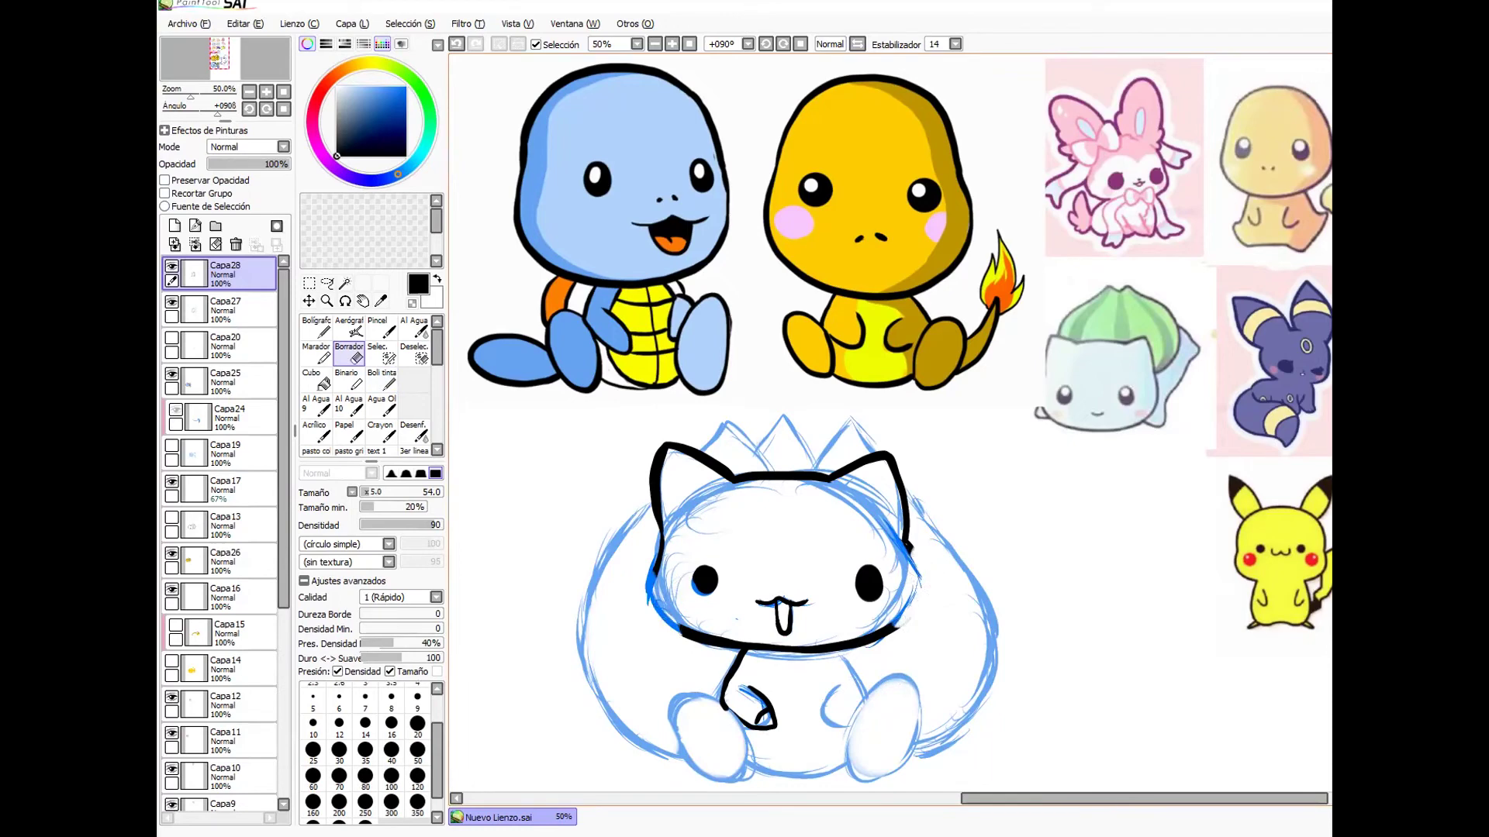
{"action": "left_click", "coordinate": [381, 381]}
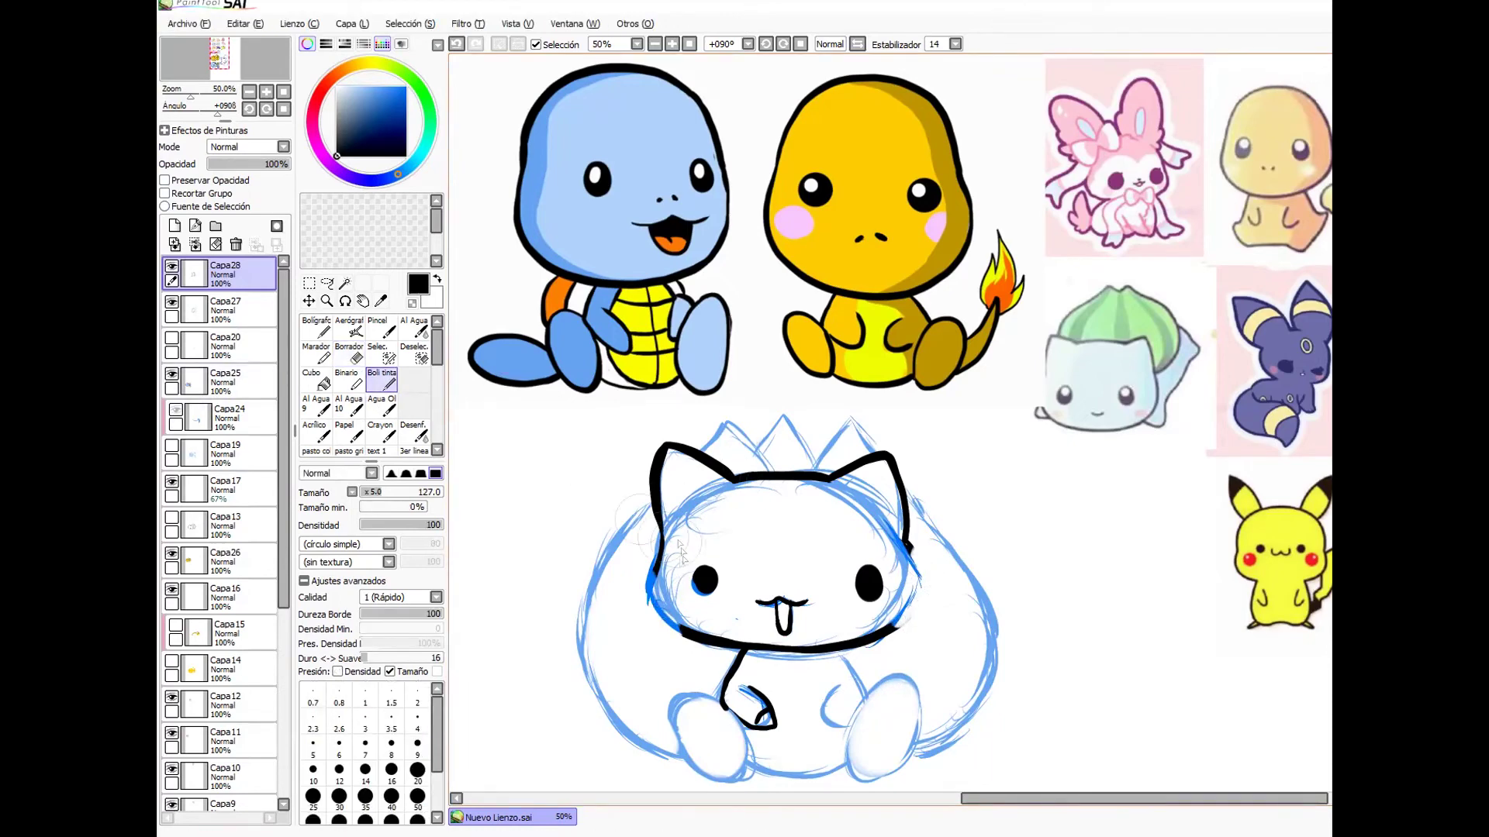
{"action": "left_click_drag", "start_coordinate": [658, 571], "coordinate": [686, 626]}
{"action": "mouse_move", "coordinate": [893, 630]}
{"action": "left_mouse_down"}
{"action": "mouse_move", "coordinate": [916, 592]}
{"action": "mouse_move", "coordinate": [909, 548]}
{"action": "left_mouse_up"}
- Ink the right arm, both feet and the bottom of the belly in black
{"action": "mouse_move", "coordinate": [837, 653]}
{"action": "left_mouse_down"}
{"action": "mouse_move", "coordinate": [863, 693]}
{"action": "mouse_move", "coordinate": [841, 727]}
{"action": "left_mouse_up"}
{"action": "mouse_move", "coordinate": [750, 739]}
{"action": "left_mouse_down"}
{"action": "mouse_move", "coordinate": [679, 698]}
{"action": "mouse_move", "coordinate": [720, 782]}
{"action": "mouse_move", "coordinate": [742, 733]}
{"action": "mouse_move", "coordinate": [784, 782]}
{"action": "mouse_move", "coordinate": [886, 769]}
{"action": "left_mouse_up"}
{"action": "key", "text": "ctrl+z"}
- Add white highlights to both eyes and draw two small black-outlined spots on the forehead
{"action": "key", "text": "x"}
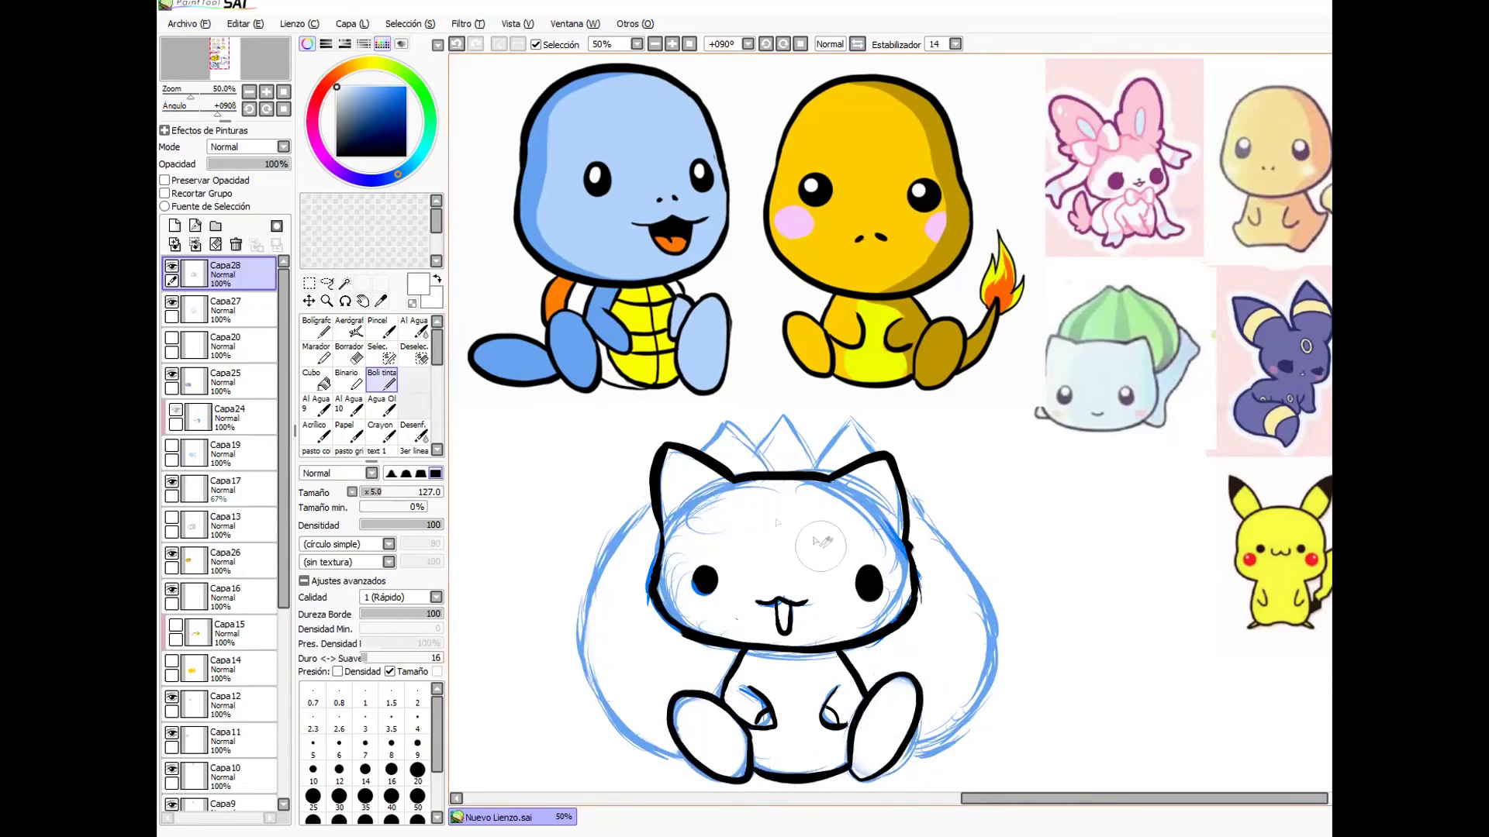
{"action": "left_click", "coordinate": [706, 578]}
{"action": "left_click", "coordinate": [868, 579]}
{"action": "key", "text": "x"}
{"action": "mouse_move", "coordinate": [767, 529]}
{"action": "left_mouse_down"}
{"action": "mouse_move", "coordinate": [751, 537]}
{"action": "mouse_move", "coordinate": [809, 551]}
{"action": "left_mouse_up"}
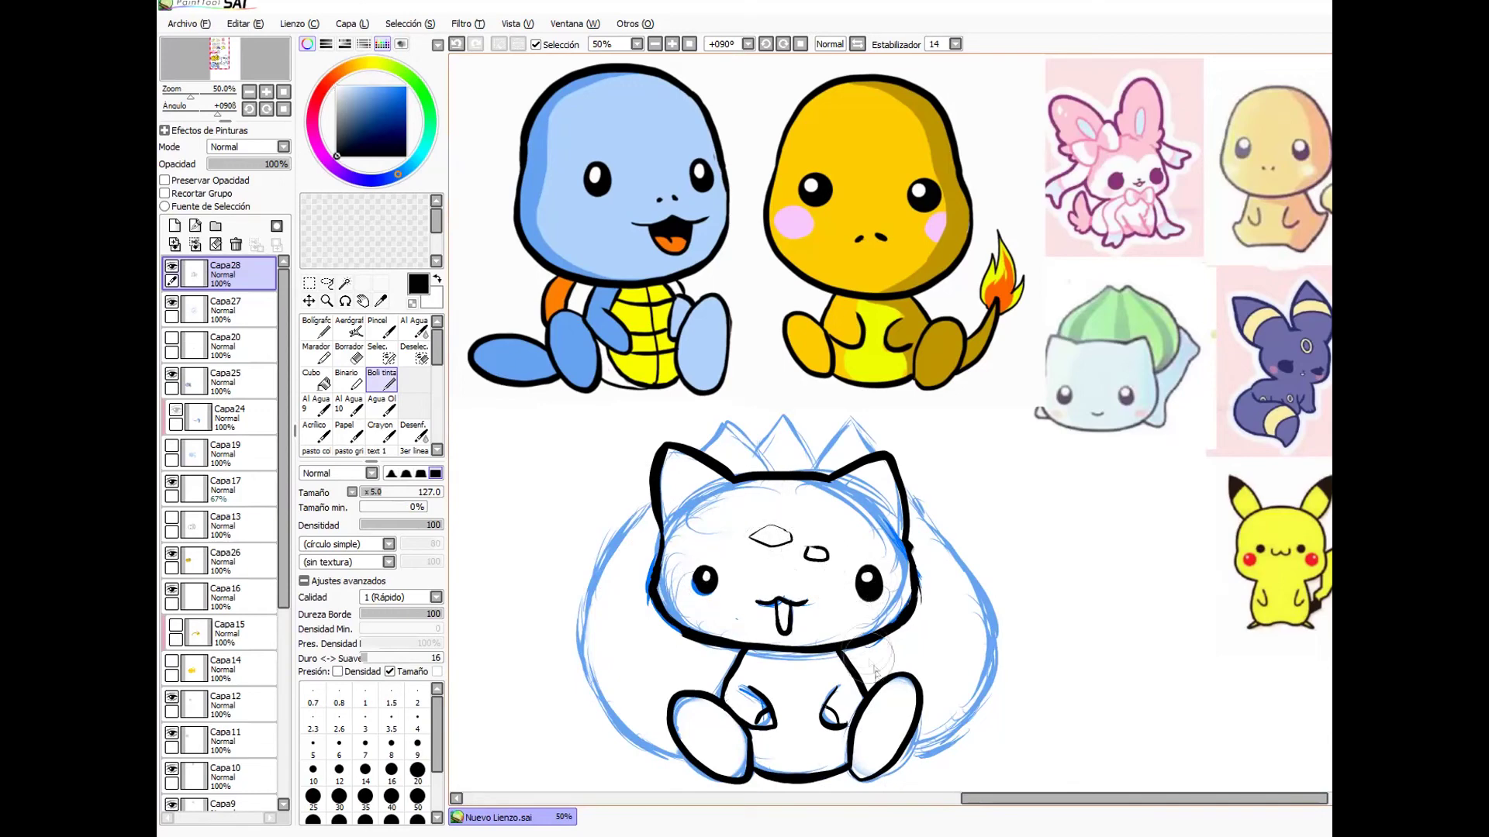
- Ink the bulb's left and right outlines and the pointed tips above the head in black
{"action": "mouse_move", "coordinate": [675, 756]}
{"action": "left_mouse_down"}
{"action": "mouse_move", "coordinate": [636, 737]}
{"action": "mouse_move", "coordinate": [584, 624]}
{"action": "mouse_move", "coordinate": [652, 500]}
{"action": "left_mouse_up"}
{"action": "mouse_move", "coordinate": [702, 452]}
{"action": "left_mouse_down"}
{"action": "mouse_move", "coordinate": [730, 426]}
{"action": "mouse_move", "coordinate": [772, 471]}
{"action": "mouse_move", "coordinate": [762, 434]}
{"action": "mouse_move", "coordinate": [803, 450]}
{"action": "mouse_move", "coordinate": [805, 471]}
{"action": "mouse_move", "coordinate": [849, 422]}
{"action": "mouse_move", "coordinate": [878, 457]}
{"action": "left_mouse_up"}
{"action": "mouse_move", "coordinate": [915, 775]}
{"action": "left_mouse_down"}
{"action": "mouse_move", "coordinate": [950, 752]}
{"action": "mouse_move", "coordinate": [979, 620]}
{"action": "mouse_move", "coordinate": [909, 502]}
{"action": "left_mouse_up"}
- Erase the blue sketch lines around the head, bulb and body on layer Capa27
{"action": "left_click", "coordinate": [233, 310]}
{"action": "left_click", "coordinate": [349, 354]}
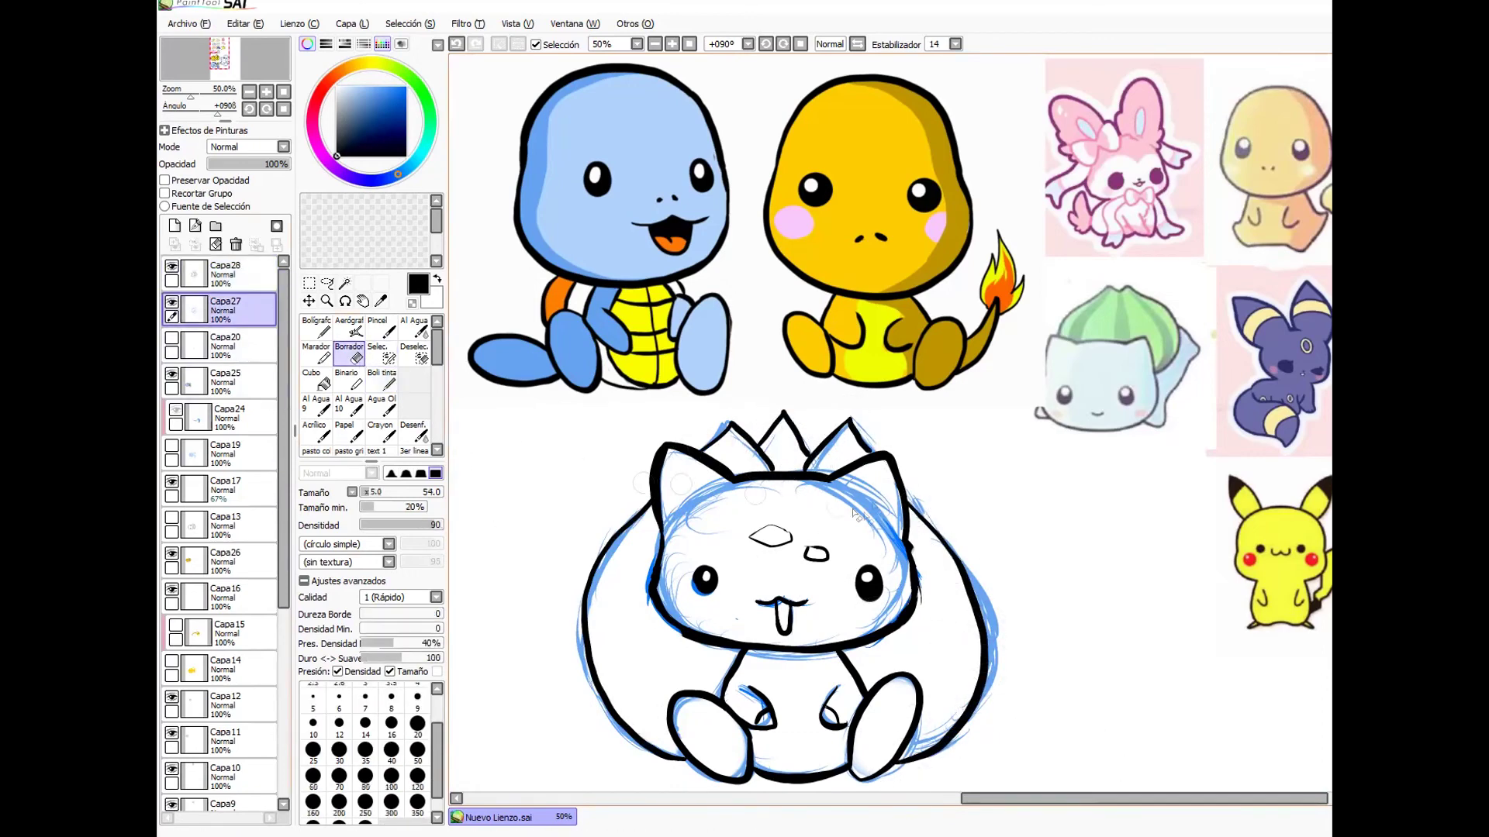
{"action": "mouse_move", "coordinate": [938, 562]}
{"action": "left_mouse_down"}
{"action": "mouse_move", "coordinate": [697, 683]}
{"action": "mouse_move", "coordinate": [977, 636]}
{"action": "left_mouse_up"}
- Thicken the head's left outline in black on layer Capa28 and add curved lines near the tops of both feet
{"action": "left_click", "coordinate": [225, 270]}
{"action": "left_click", "coordinate": [382, 380]}
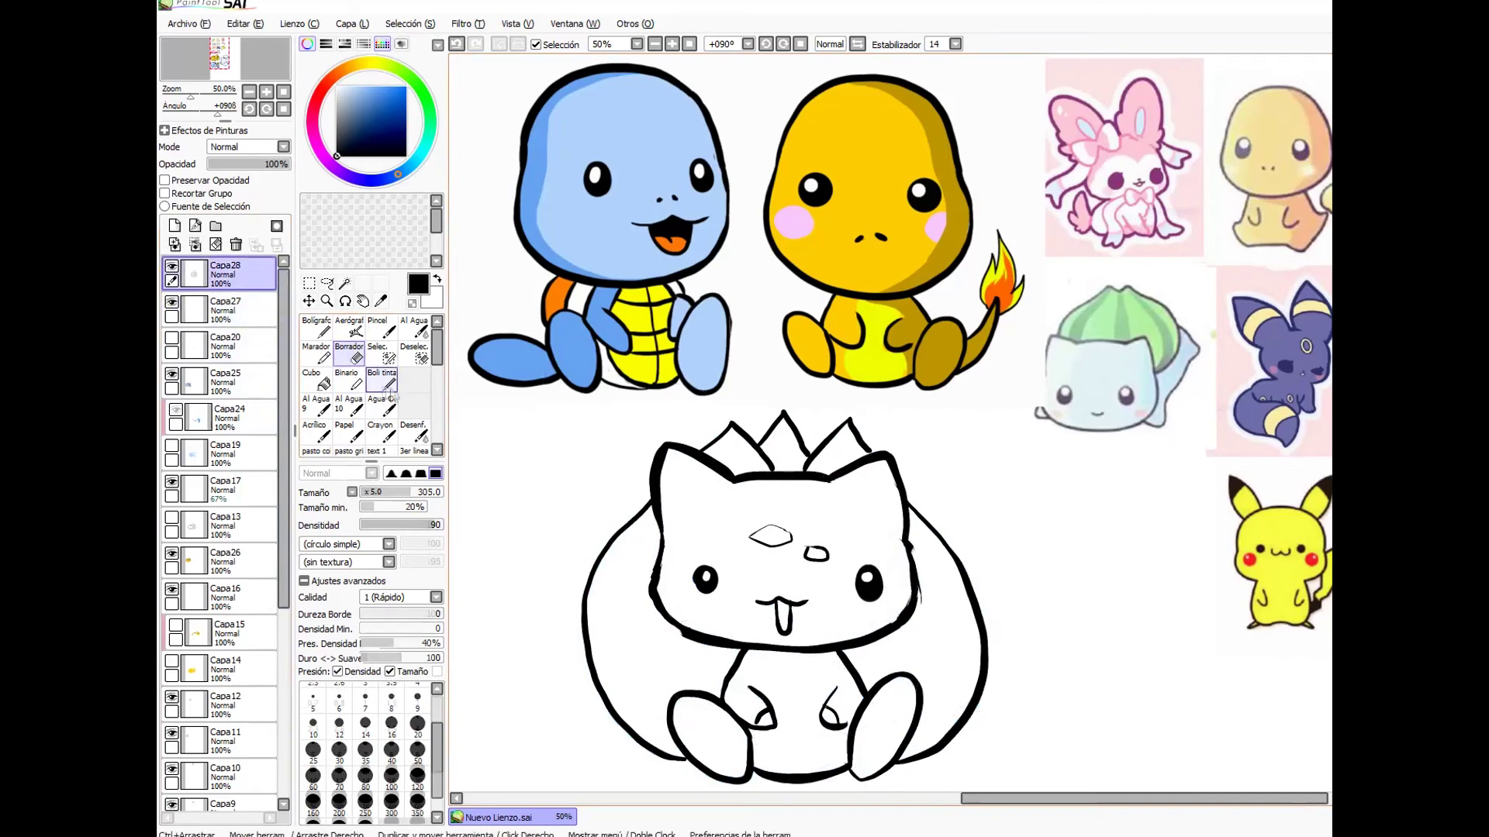
{"action": "left_click_drag", "start_coordinate": [652, 616], "coordinate": [659, 545]}
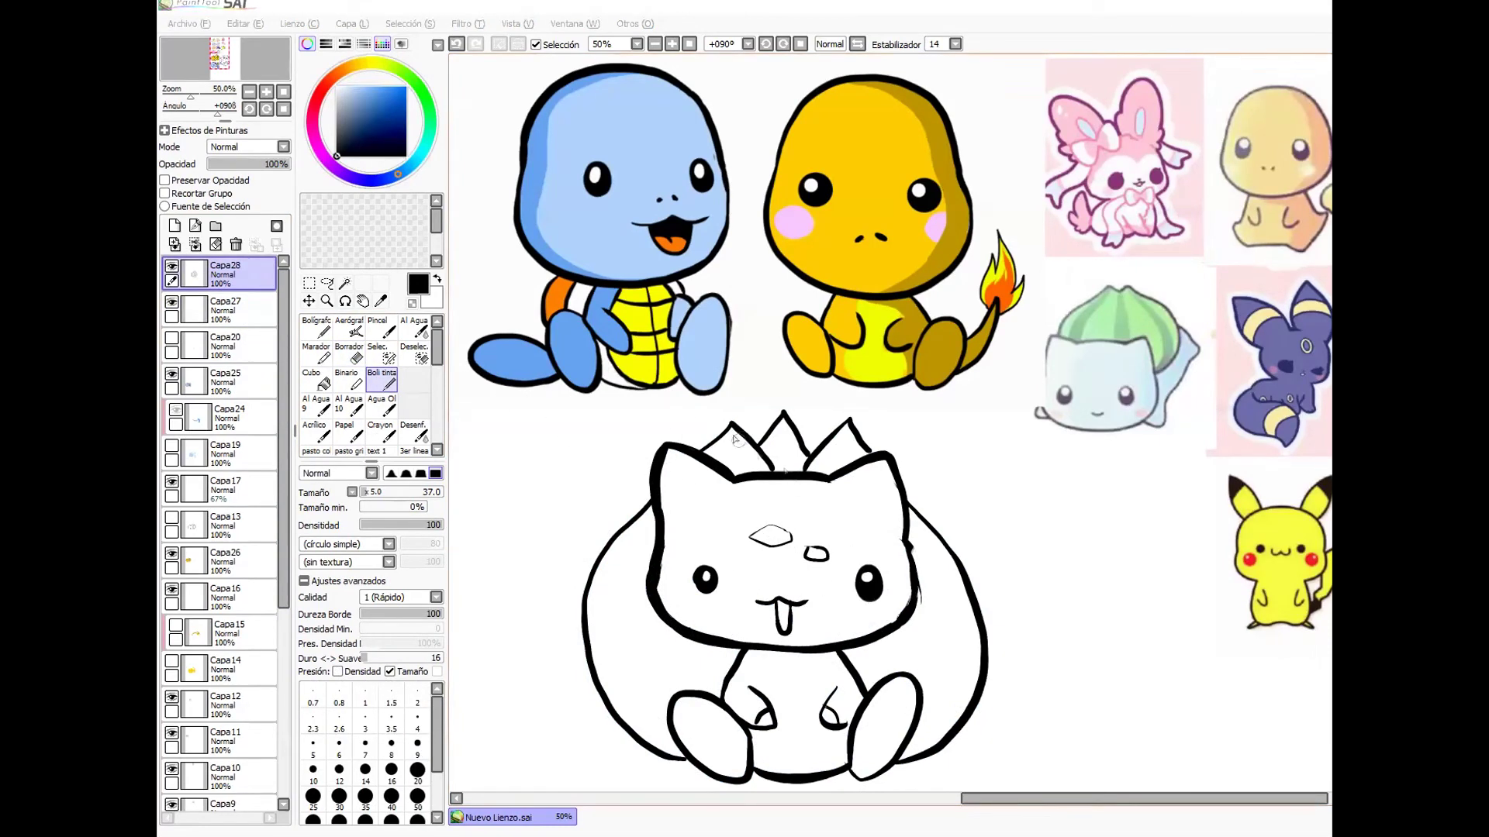
{"action": "key", "text": "ctrl+z"}
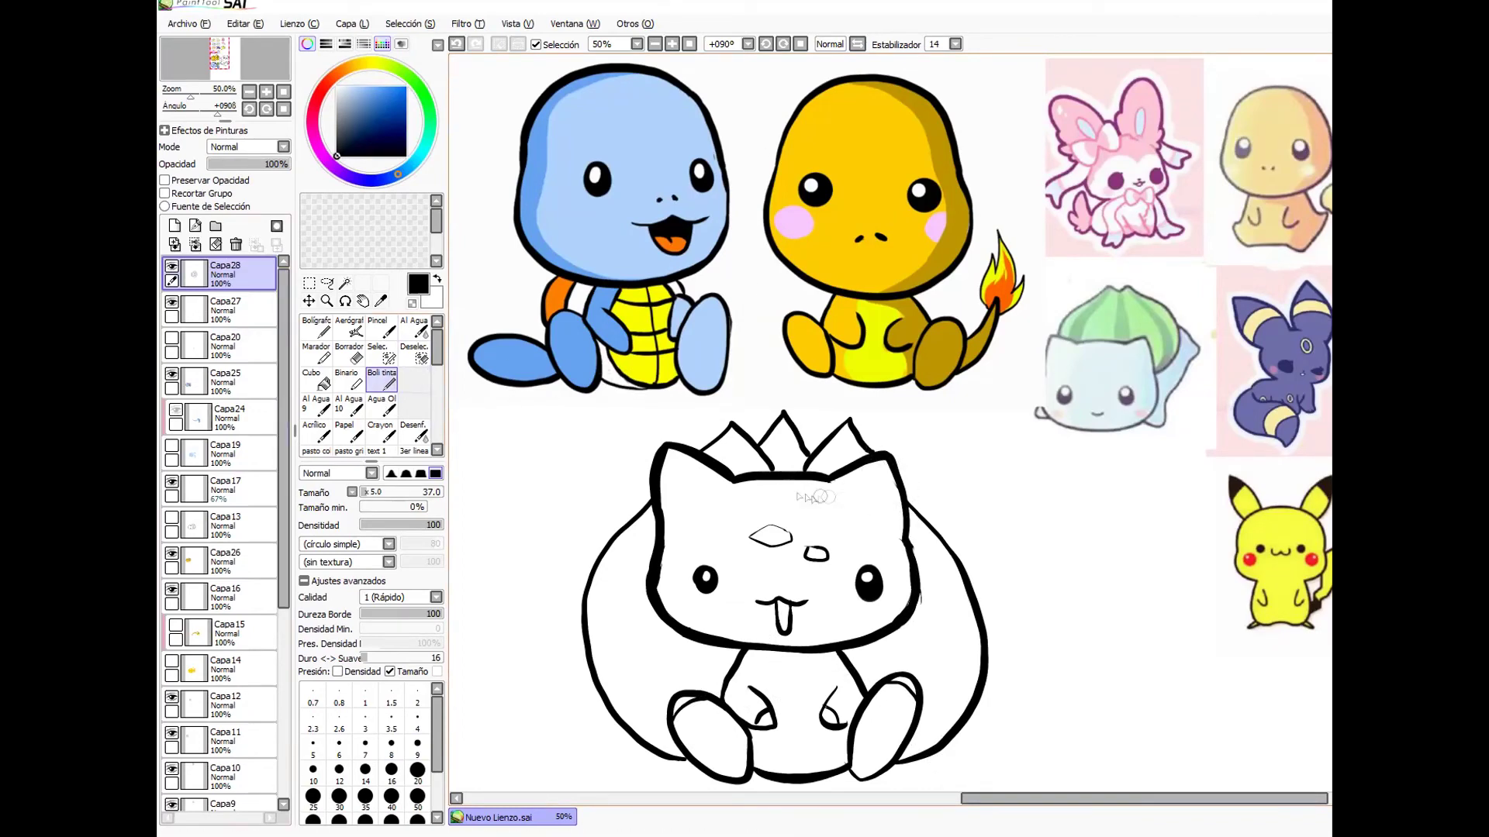
- Redraw both eyes as larger black ovals and paint a white highlight in each
{"action": "mouse_move", "coordinate": [698, 588]}
{"action": "left_mouse_down"}
{"action": "mouse_move", "coordinate": [707, 570]}
{"action": "mouse_move", "coordinate": [708, 591]}
{"action": "left_mouse_up"}
{"action": "key", "text": "ctrl+z"}
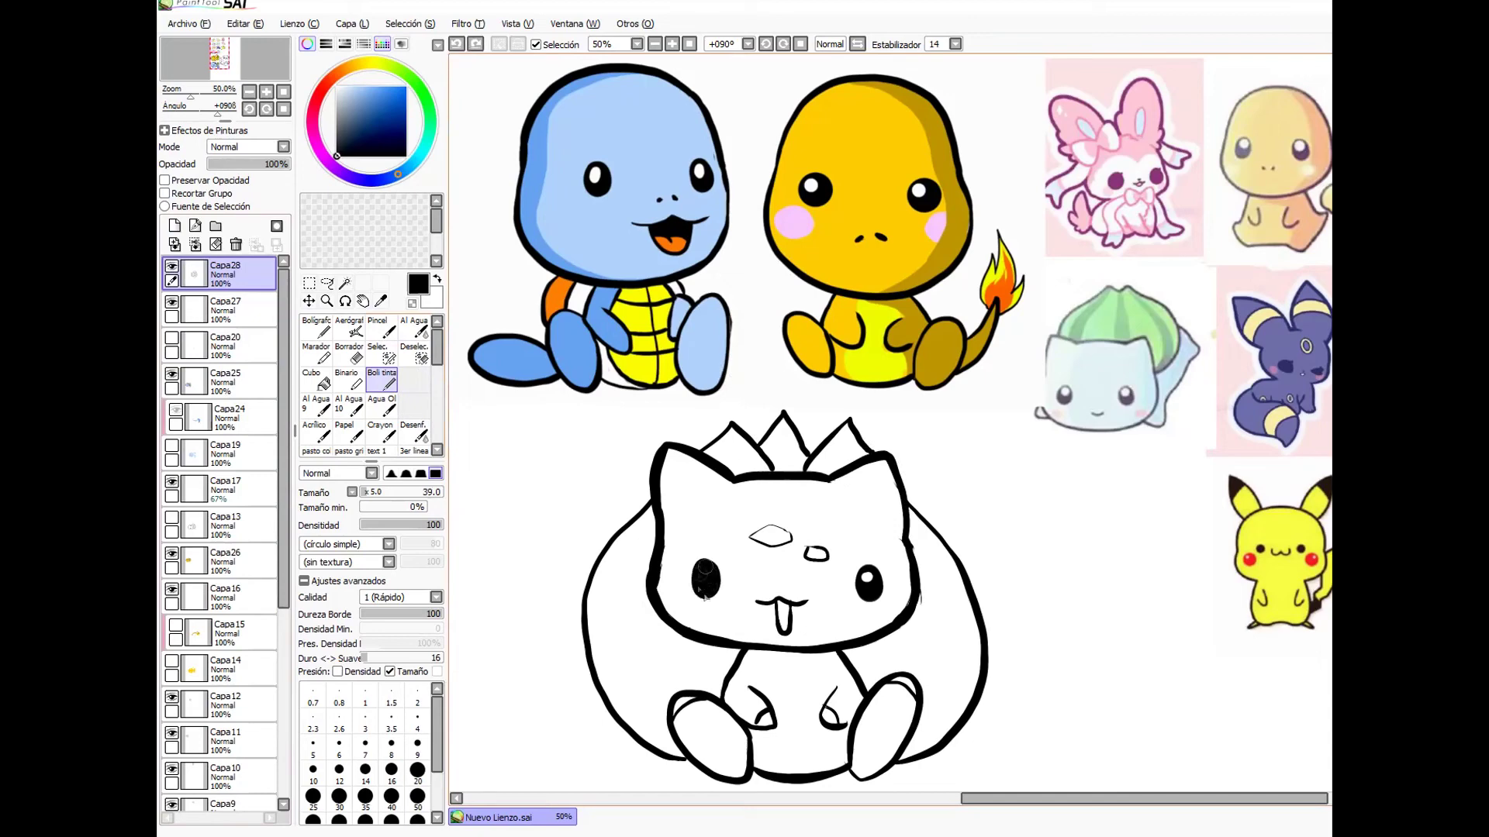
{"action": "right_click", "coordinate": [826, 598]}
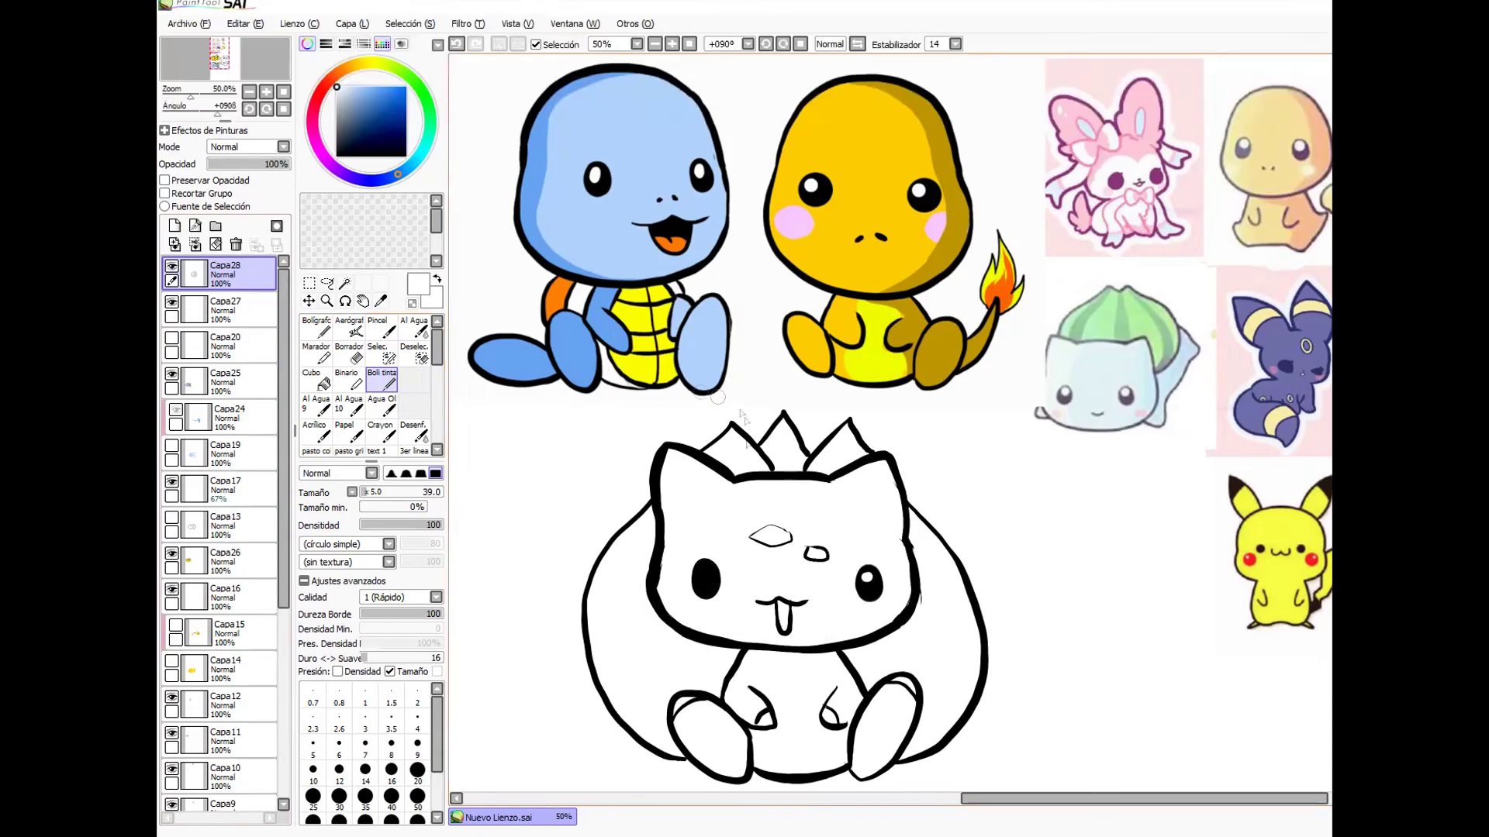
{"action": "key", "text": "x"}
{"action": "left_click_drag", "start_coordinate": [872, 590], "coordinate": [864, 575]}
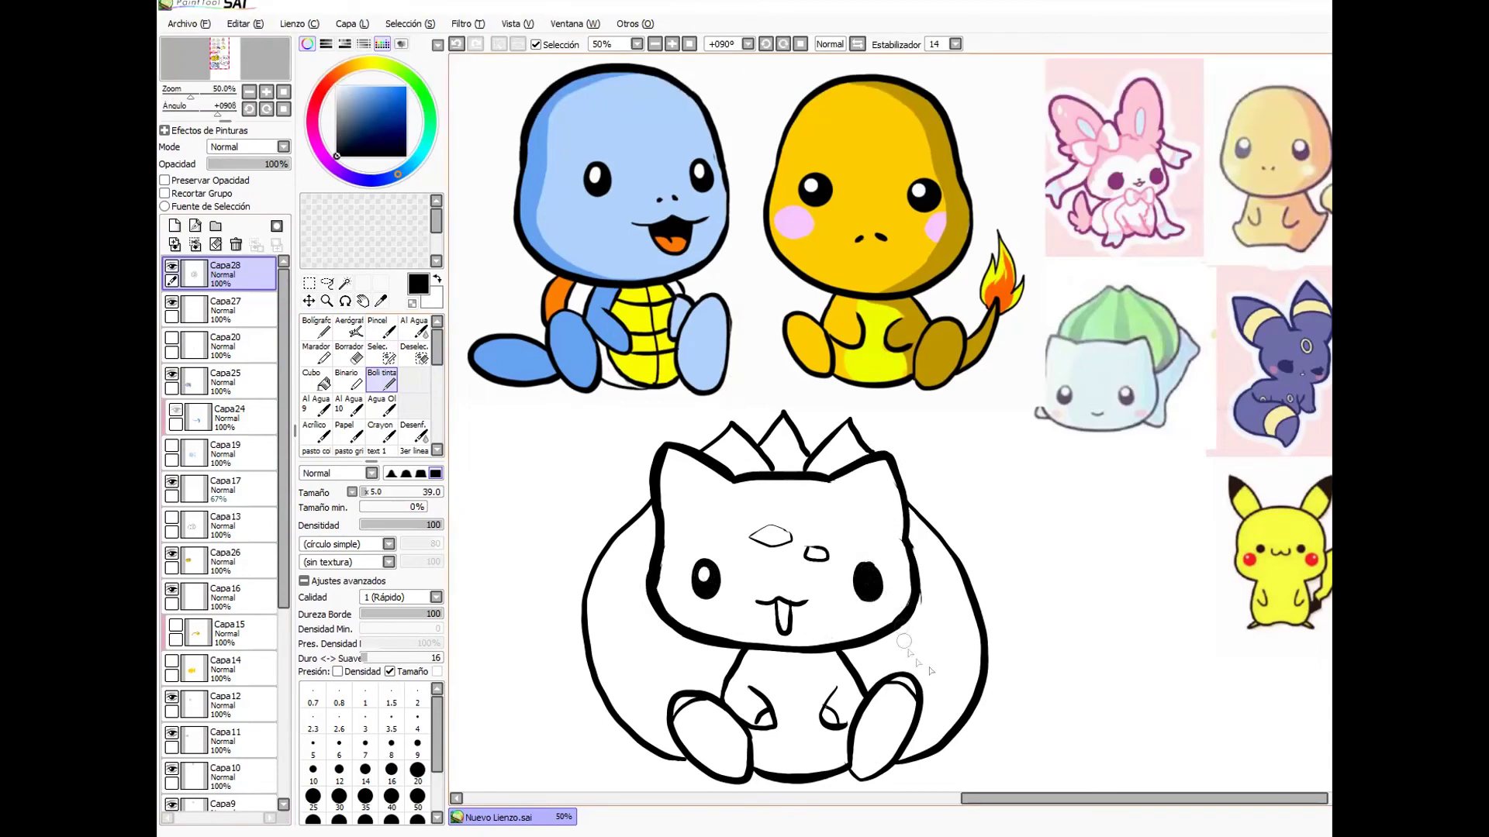
{"action": "key", "text": "x"}
{"action": "left_click", "coordinate": [863, 578]}
- Select the enclosed head, belly and both feet areas of the Bulbasaur line art with the magic wand
{"action": "left_click", "coordinate": [345, 284]}
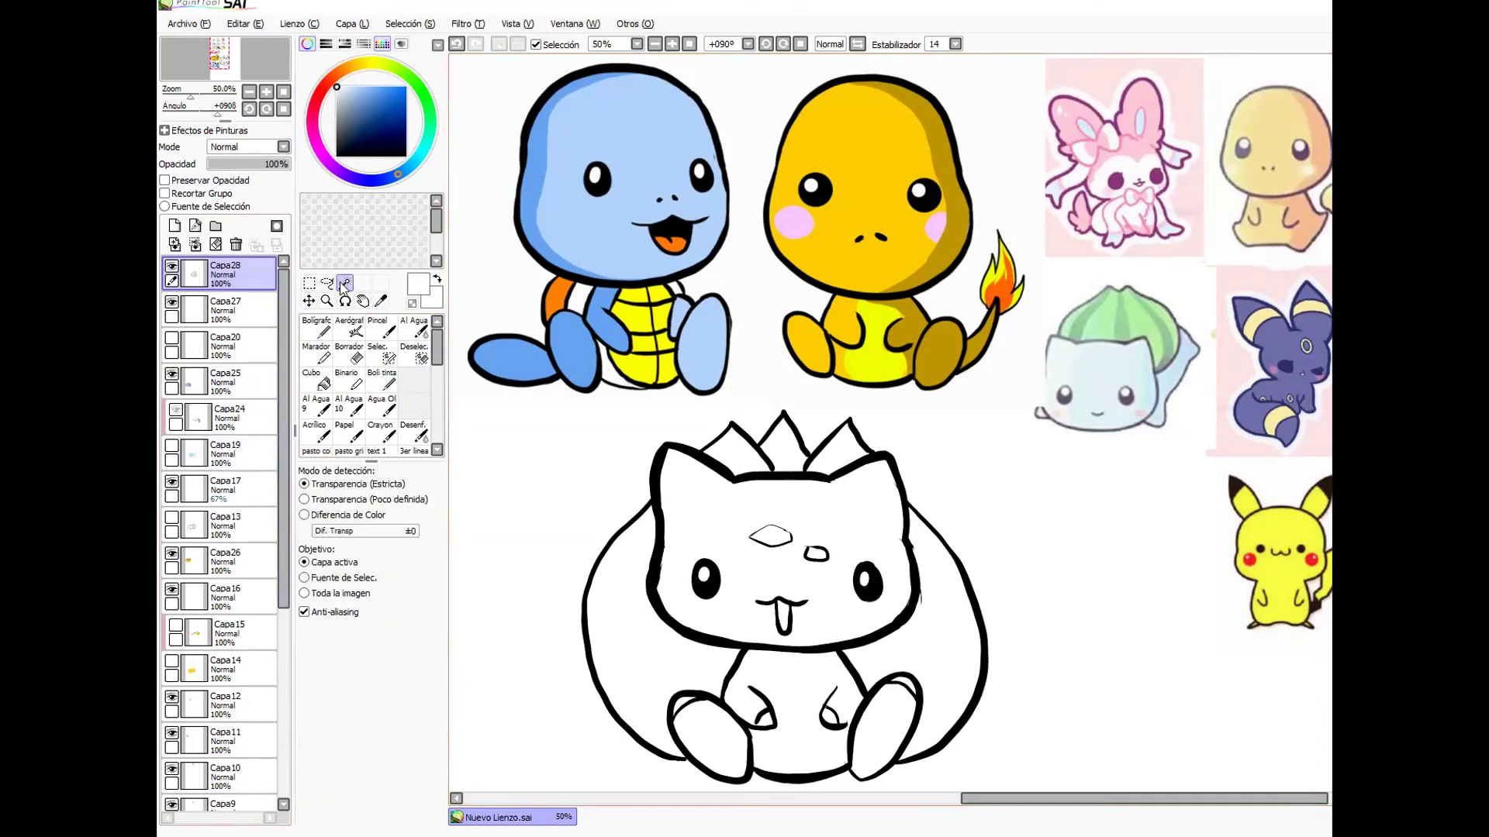
{"action": "left_click", "coordinate": [704, 616]}
{"action": "left_click", "coordinate": [804, 696]}
{"action": "left_click", "coordinate": [715, 737]}
{"action": "left_click", "coordinate": [883, 731]}
- Fill the selected head, body and feet on a new layer with light blue sampled from the Bulbasaur reference, and deselect
{"action": "left_click", "coordinate": [232, 310]}
{"action": "left_click", "coordinate": [174, 226]}
{"action": "left_click", "coordinate": [316, 379]}
{"action": "right_click", "coordinate": [1086, 366]}
{"action": "left_click", "coordinate": [853, 606]}
{"action": "left_click", "coordinate": [842, 700]}
{"action": "right_click", "coordinate": [1086, 366]}
{"action": "left_click", "coordinate": [853, 612]}
{"action": "left_click", "coordinate": [714, 737]}
{"action": "left_click", "coordinate": [884, 733]}
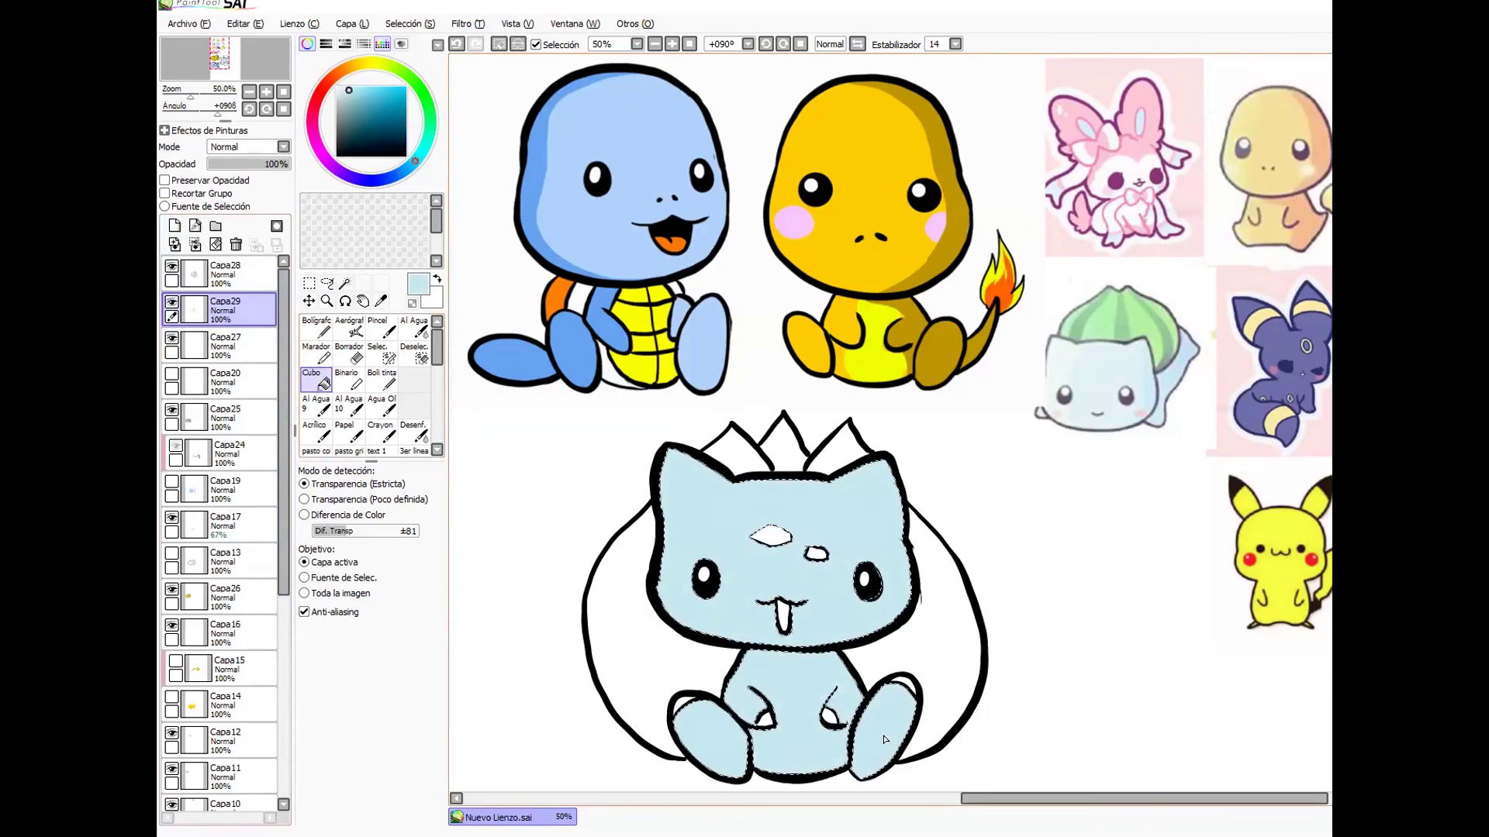
{"action": "key", "text": "ctrl+d"}
- Select both sides of the bulb and its three pointed tips on line art layer Capa28 with the magic wand
{"action": "left_click", "coordinate": [252, 280]}
{"action": "left_click", "coordinate": [345, 283]}
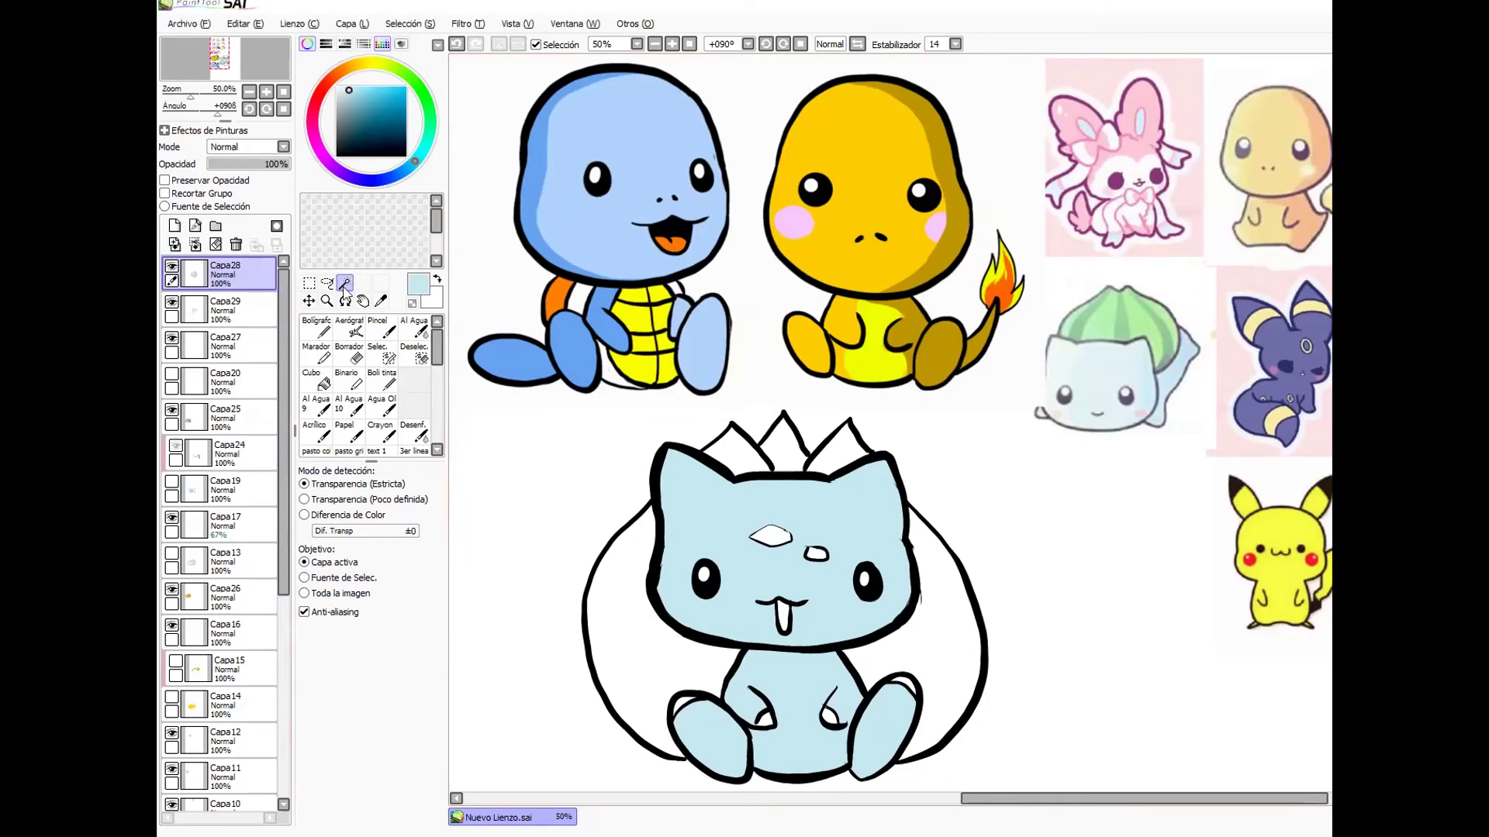
{"action": "left_click", "coordinate": [632, 601]}
{"action": "left_click", "coordinate": [942, 601]}
{"action": "left_click", "coordinate": [845, 452]}
{"action": "left_click", "coordinate": [785, 450]}
{"action": "left_click", "coordinate": [733, 449]}
- Fill the selected bulb areas with bright green on a new layer above Capa29, and deselect
{"action": "left_click", "coordinate": [249, 312]}
{"action": "left_click", "coordinate": [174, 226]}
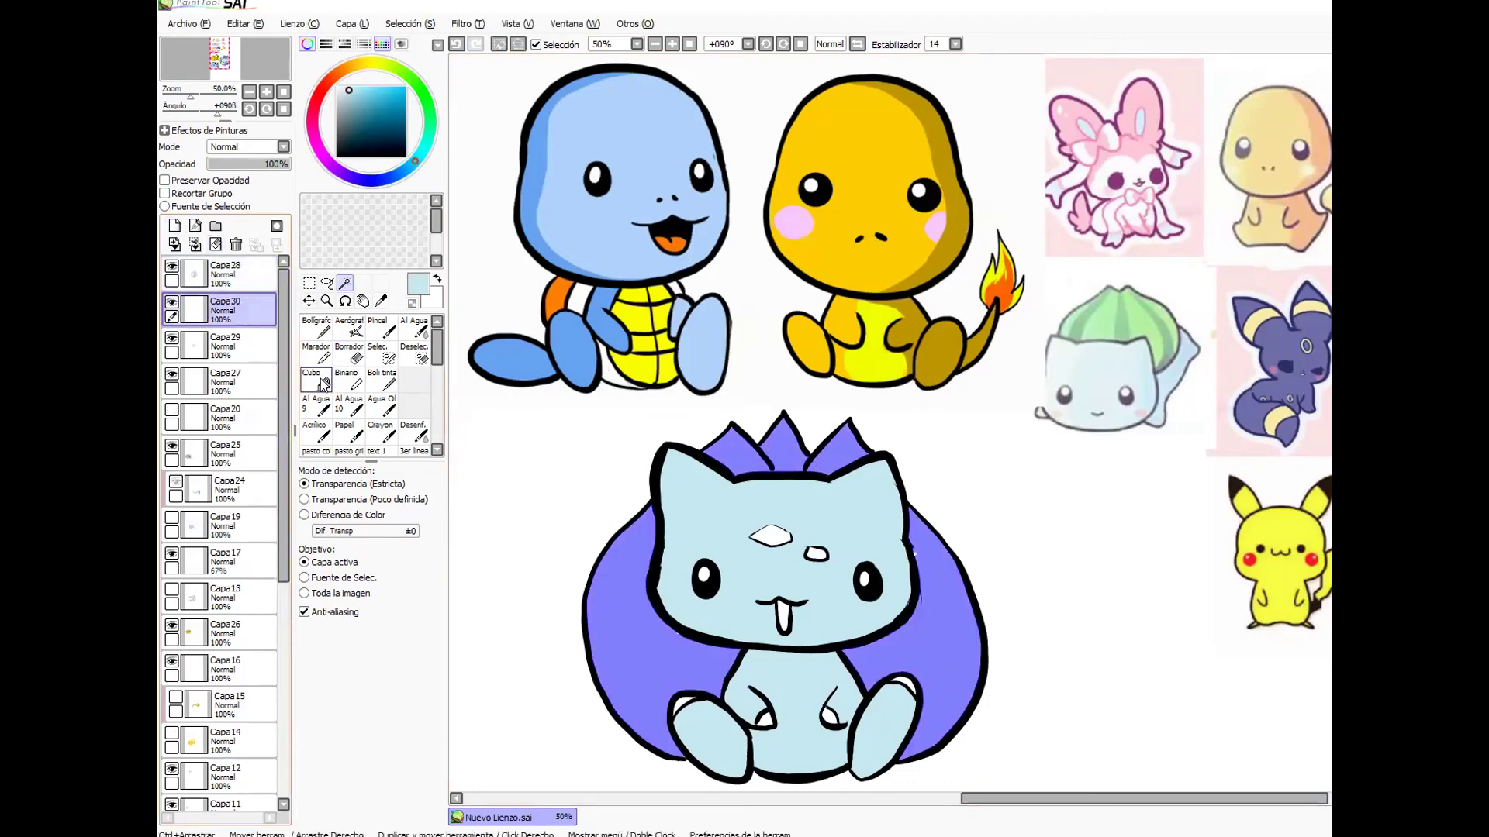
{"action": "left_click", "coordinate": [317, 380]}
{"action": "left_click", "coordinate": [418, 86]}
{"action": "left_click", "coordinate": [406, 87]}
{"action": "left_click", "coordinate": [639, 612]}
{"action": "left_click", "coordinate": [942, 613]}
{"action": "left_click", "coordinate": [745, 459]}
{"action": "left_click", "coordinate": [838, 450]}
{"action": "key", "text": "ctrl+d"}
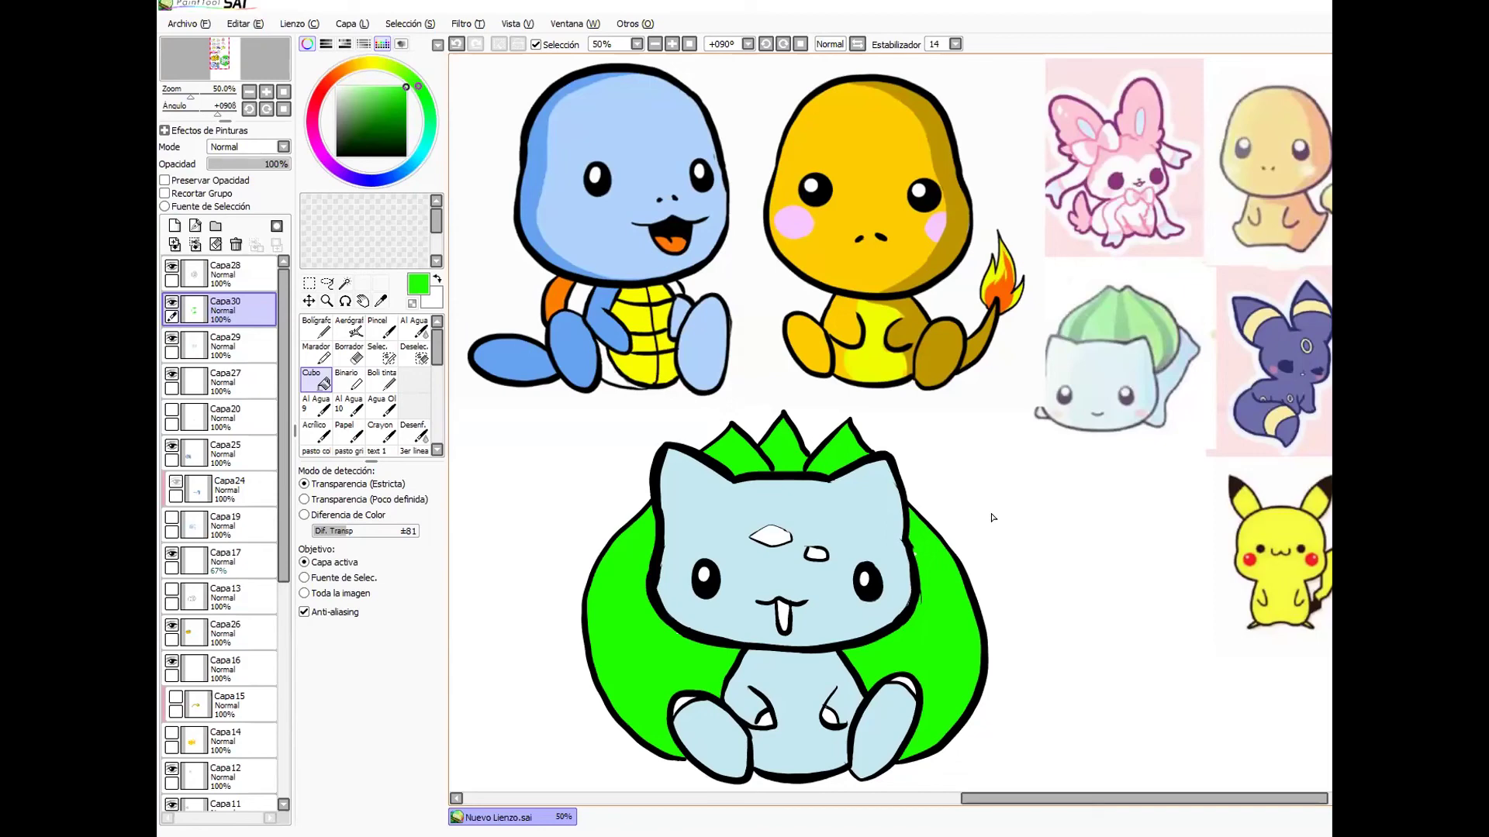
- Select the two forehead spots and fill them on a new layer with pale green sampled from the reference's bulb
{"action": "left_click", "coordinate": [345, 283]}
{"action": "left_click", "coordinate": [771, 535]}
{"action": "left_click", "coordinate": [816, 553]}
{"action": "left_click", "coordinate": [175, 226]}
{"action": "left_click", "coordinate": [316, 379]}
{"action": "right_click", "coordinate": [1165, 335]}
{"action": "left_click", "coordinate": [814, 553]}
- Select the tongue and fill it on a new layer with the orange sampled from Squirtle's tongue
{"action": "left_click", "coordinate": [345, 283]}
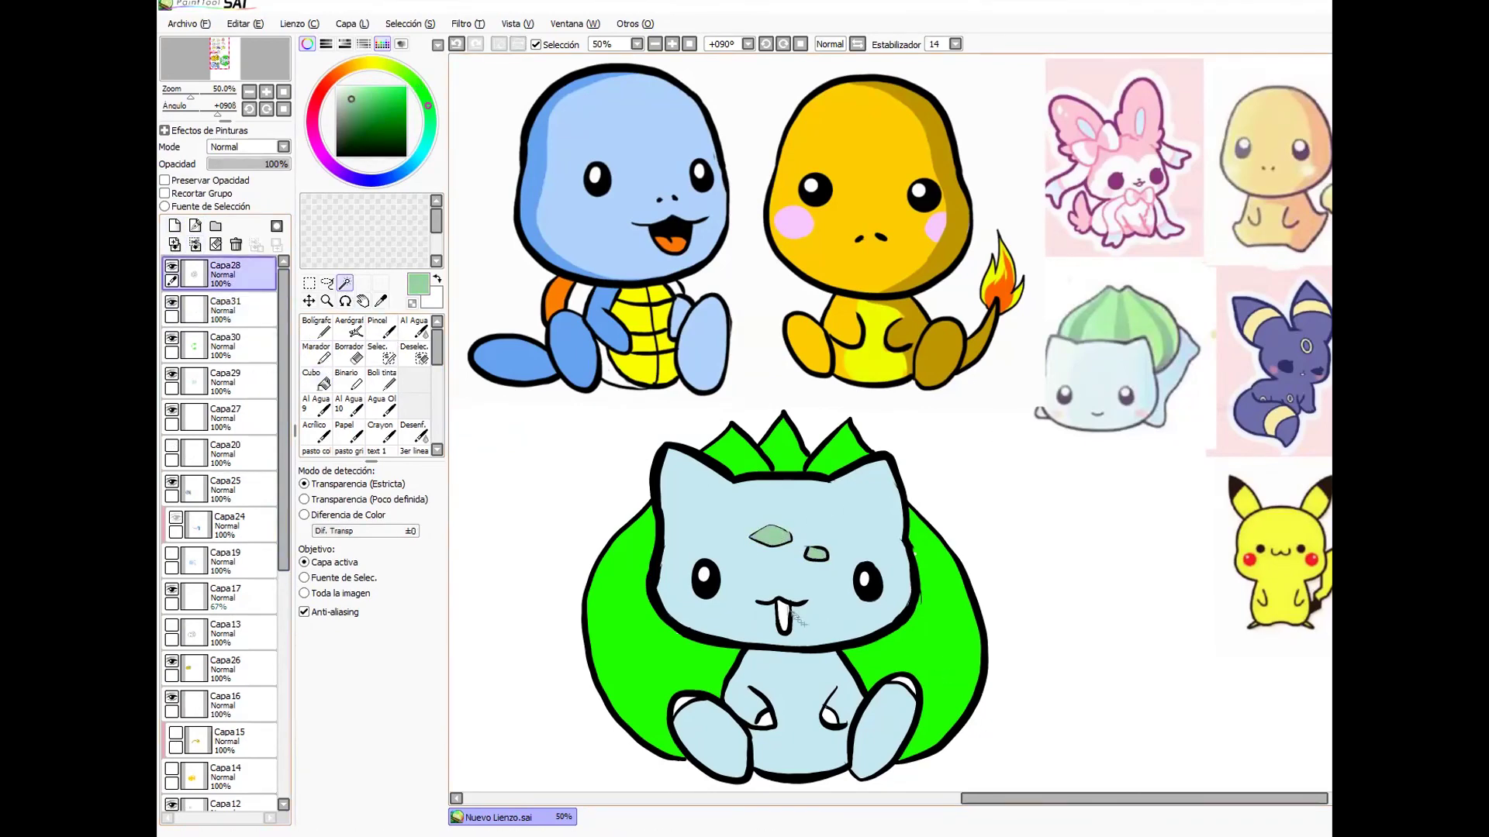
{"action": "left_click", "coordinate": [783, 612]}
{"action": "left_click", "coordinate": [175, 226]}
{"action": "left_click", "coordinate": [316, 380]}
{"action": "left_click", "coordinate": [667, 242], "text": "alt"}
{"action": "left_click", "coordinate": [783, 617]}
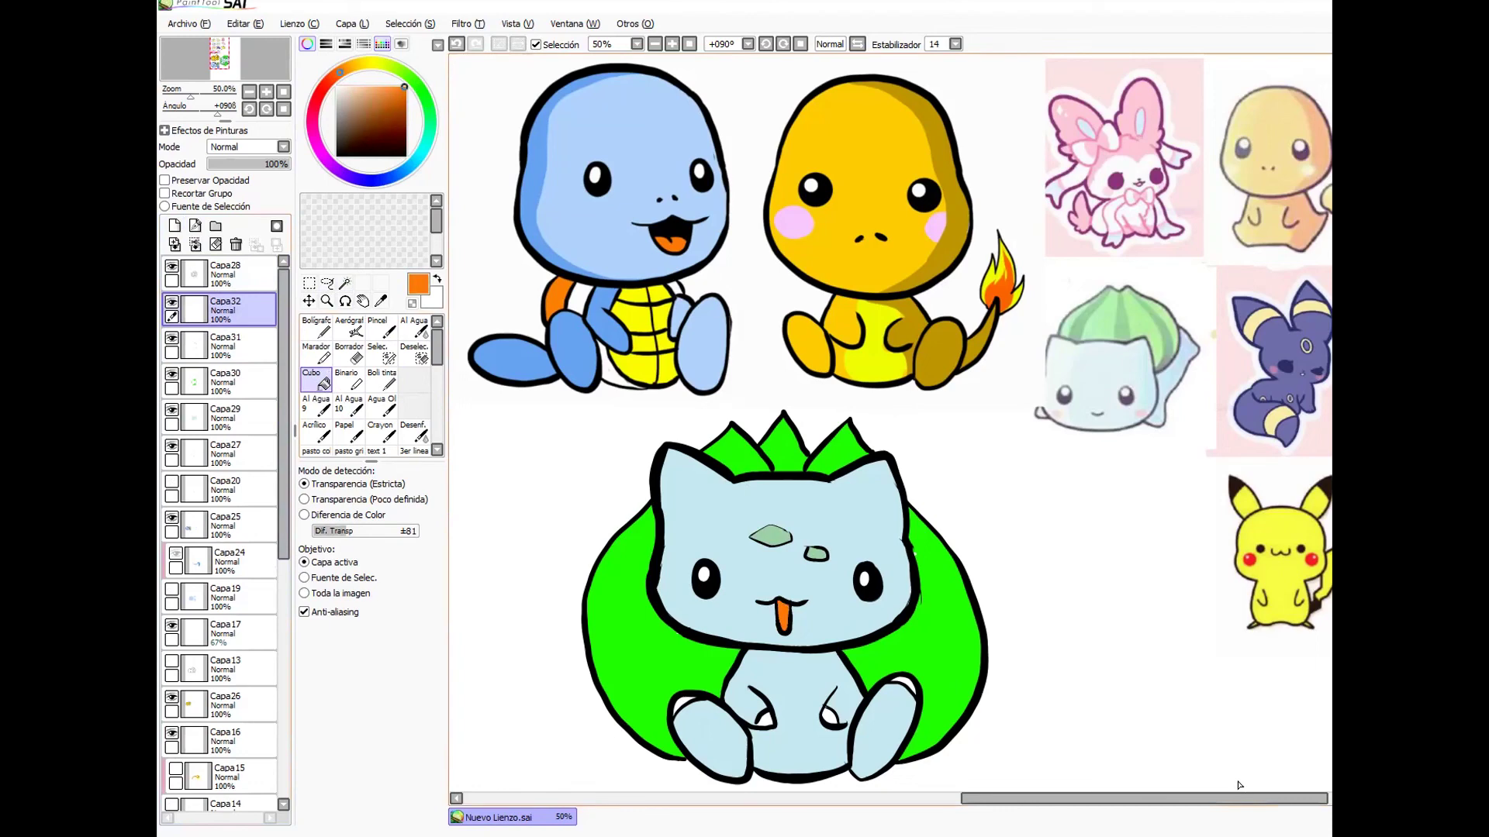
- Add a new layer above the bulb's green fill layer Capa30 and clip it to that layer
{"action": "left_click", "coordinate": [225, 382]}
{"action": "left_click", "coordinate": [174, 225]}
{"action": "left_click", "coordinate": [164, 193]}
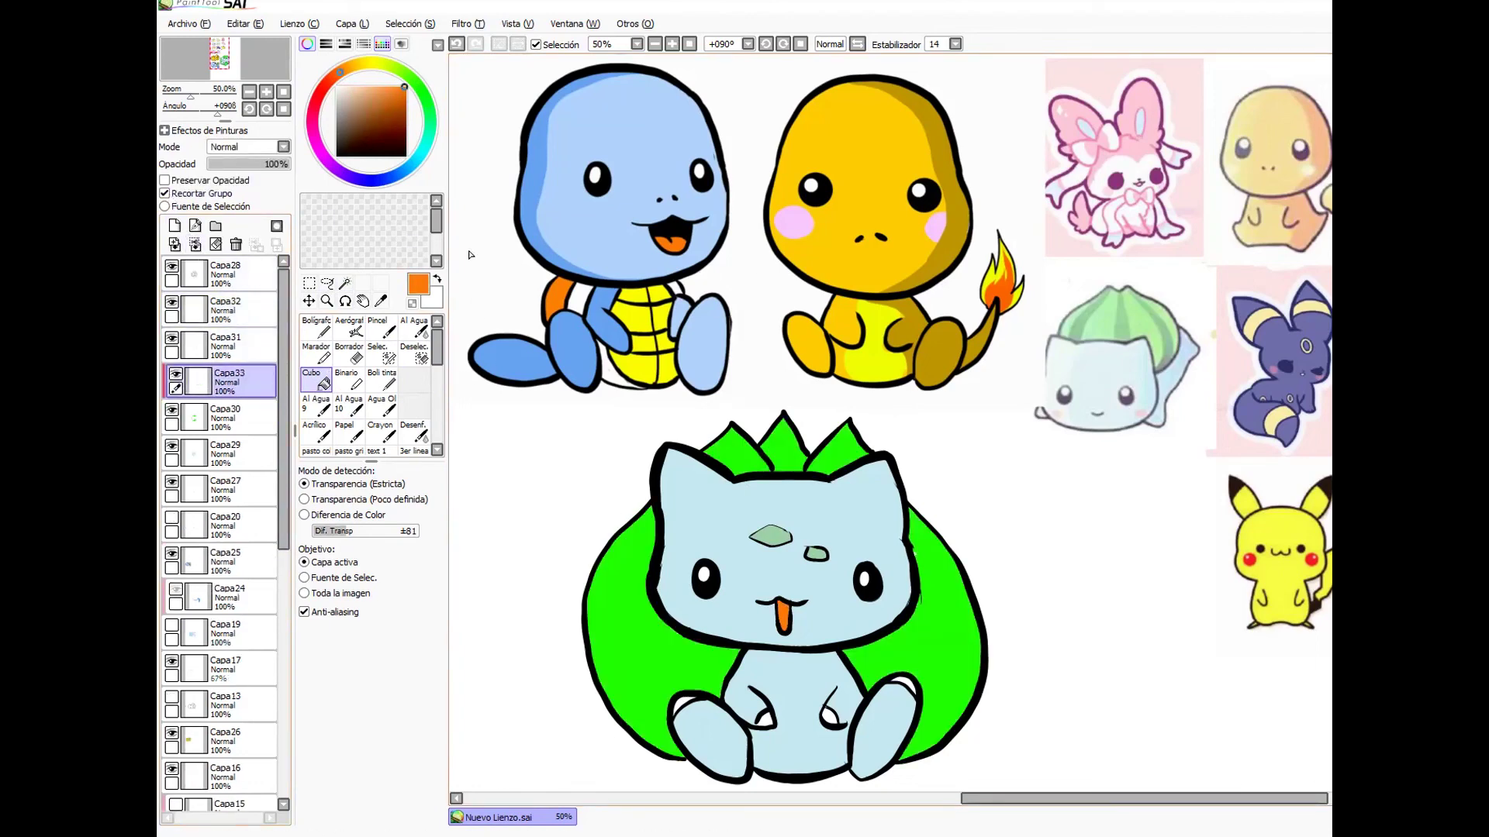
- Paint pale green stripes sampled from the reference along both sides of the bulb and its left and right tips
{"action": "left_click", "coordinate": [381, 380]}
{"action": "right_click", "coordinate": [1110, 319]}
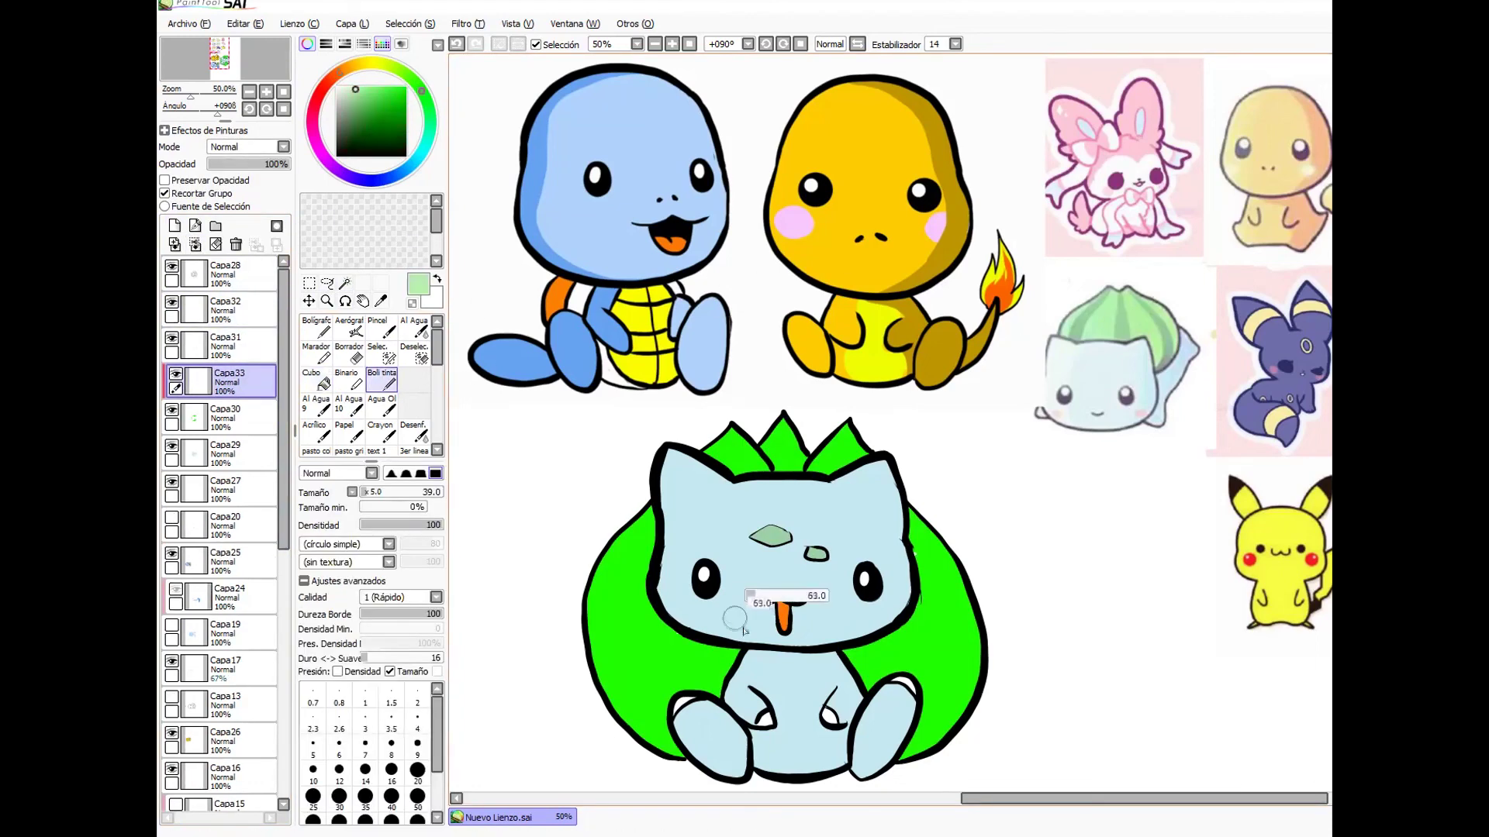
{"action": "mouse_move", "coordinate": [681, 757]}
{"action": "left_mouse_down"}
{"action": "mouse_move", "coordinate": [627, 714]}
{"action": "mouse_move", "coordinate": [650, 505]}
{"action": "left_mouse_up"}
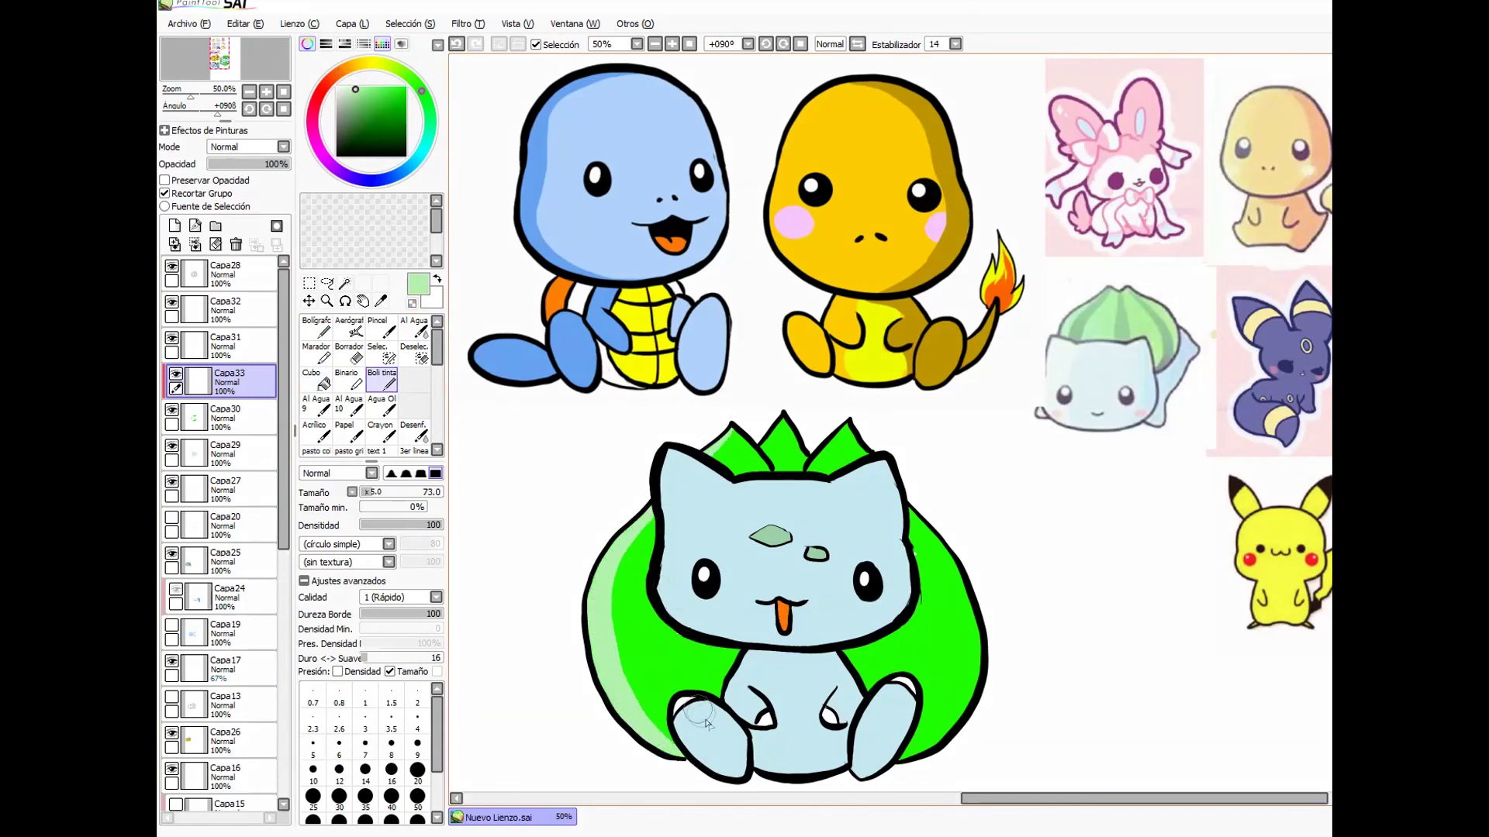
{"action": "left_click_drag", "start_coordinate": [697, 712], "coordinate": [673, 566]}
{"action": "left_click_drag", "start_coordinate": [744, 475], "coordinate": [726, 416]}
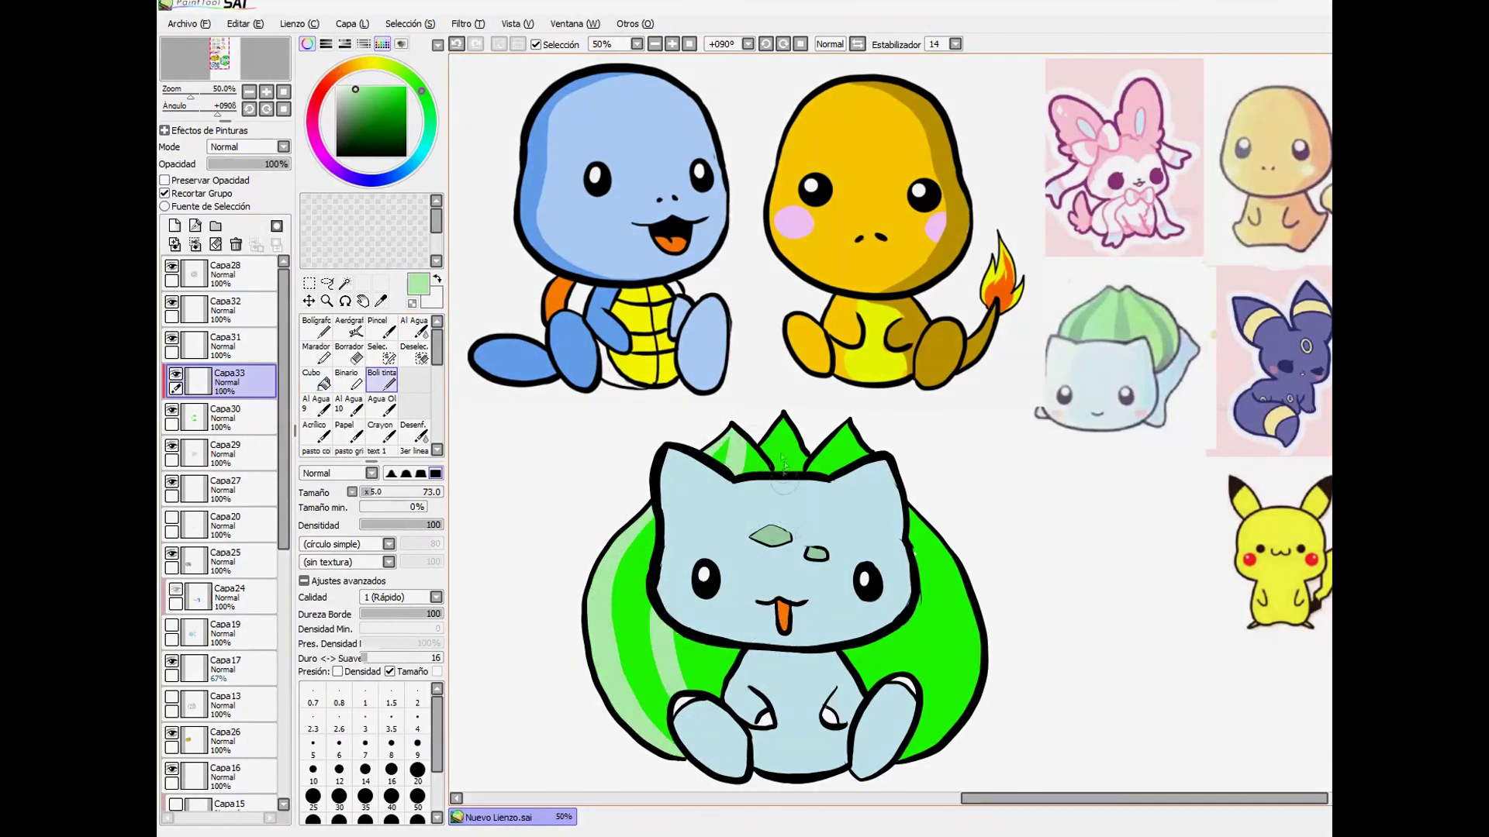
{"action": "left_click_drag", "start_coordinate": [921, 682], "coordinate": [918, 583]}
{"action": "left_click_drag", "start_coordinate": [867, 462], "coordinate": [850, 425]}
{"action": "mouse_move", "coordinate": [915, 740]}
{"action": "left_mouse_down"}
{"action": "mouse_move", "coordinate": [950, 553]}
{"action": "mouse_move", "coordinate": [927, 513]}
{"action": "left_mouse_up"}
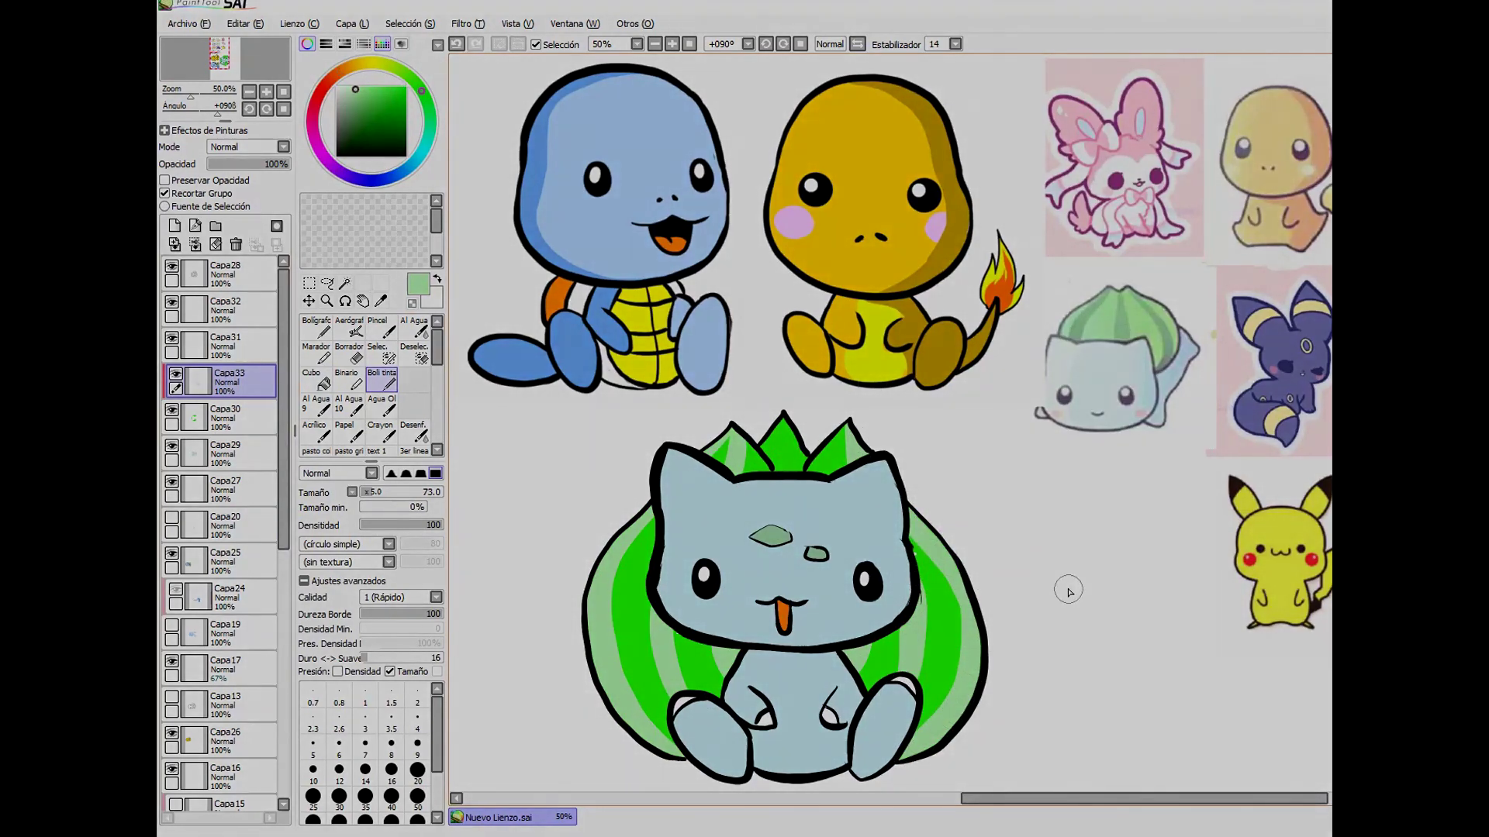